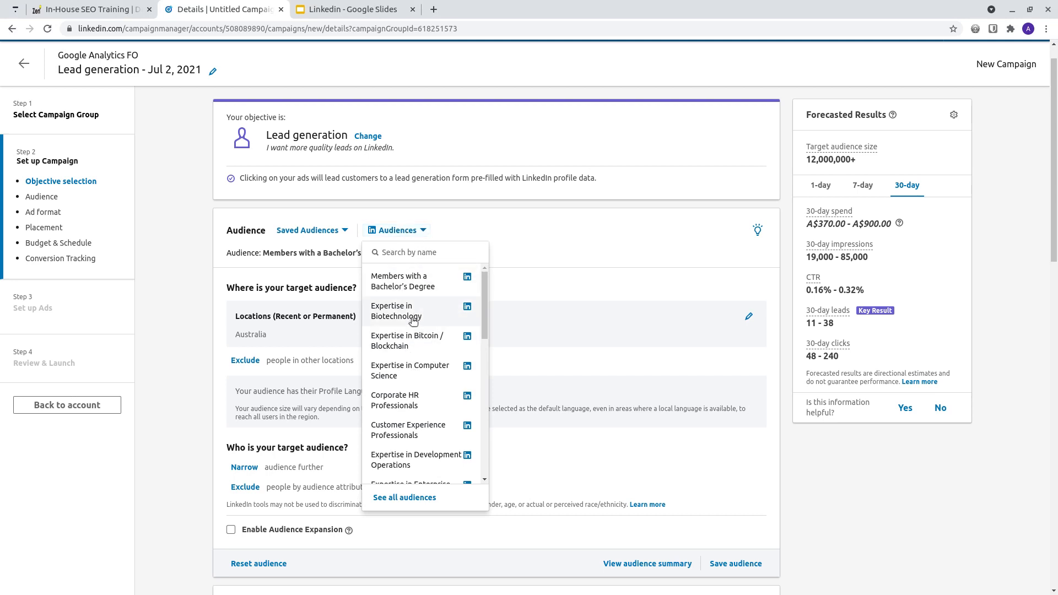
Step: Browse the list of predefined LinkedIn audiences for the campaign without choosing a different one
scroll(416, 329, down, 2)
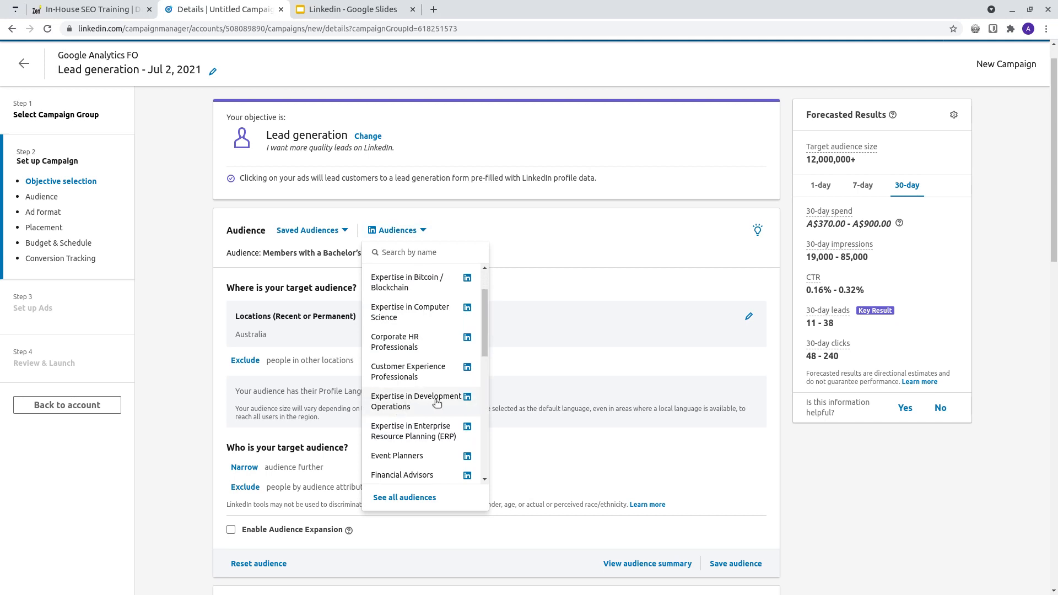
scroll(427, 413, down, 1)
scroll(429, 411, down, 2)
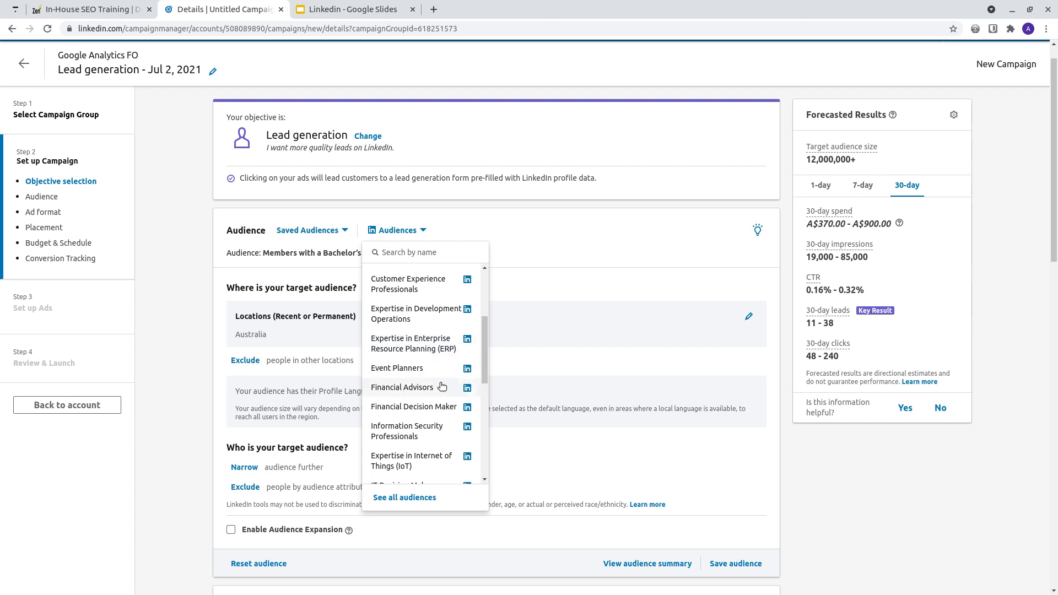
scroll(433, 436, down, 1)
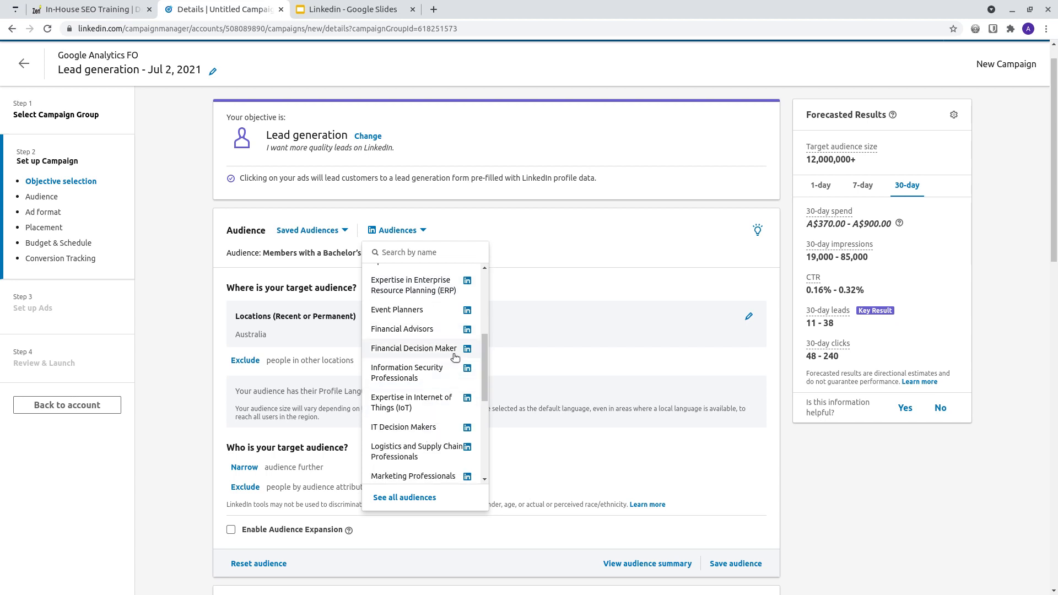
click(525, 284)
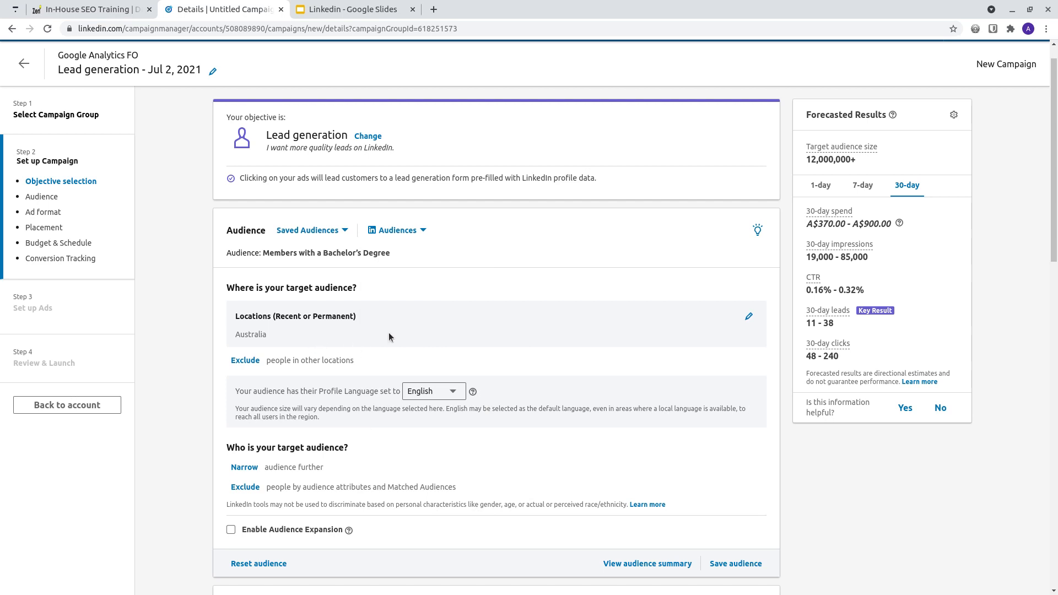
Step: Search the target locations for "victor" without selecting any, and view the options for excluding locations
click(749, 318)
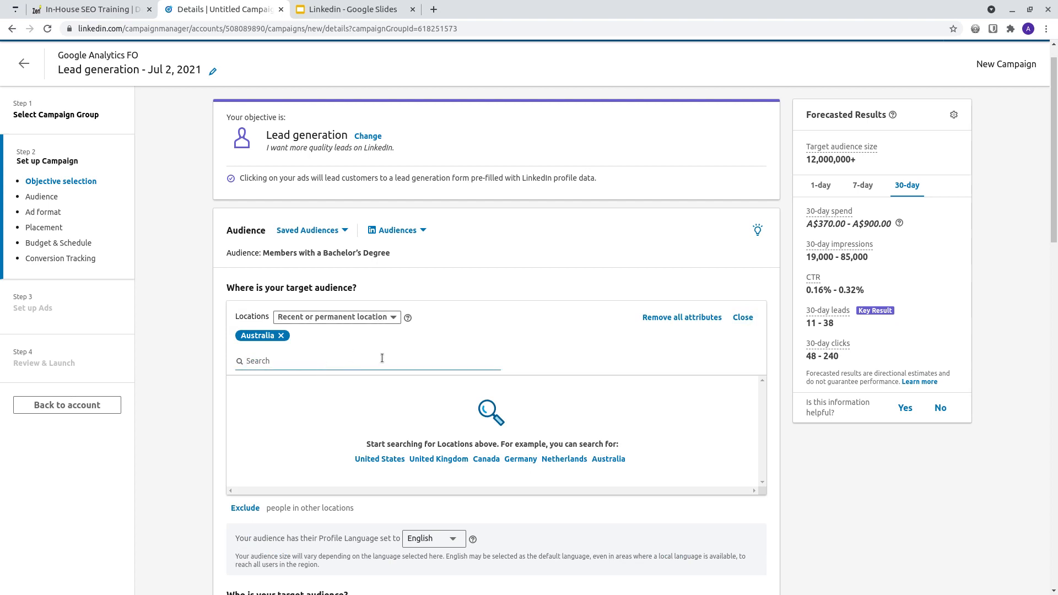
text(victor)
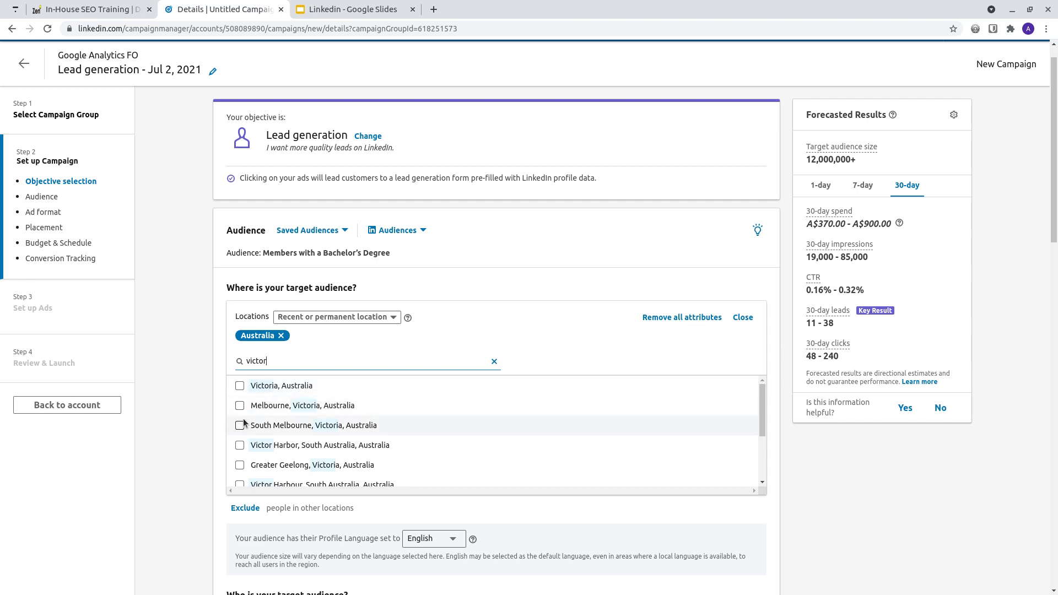
click(743, 318)
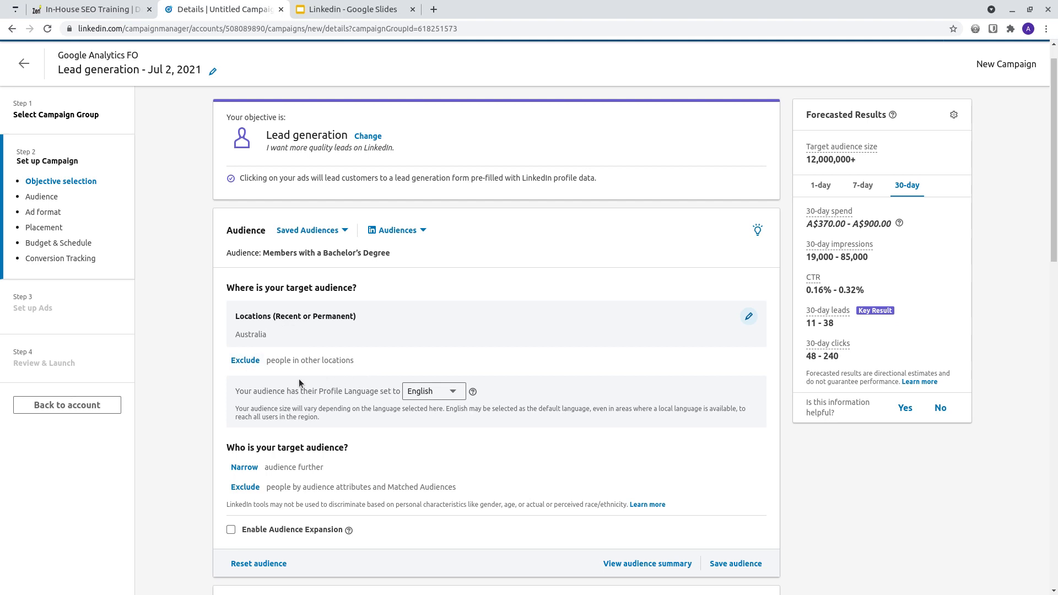
click(252, 366)
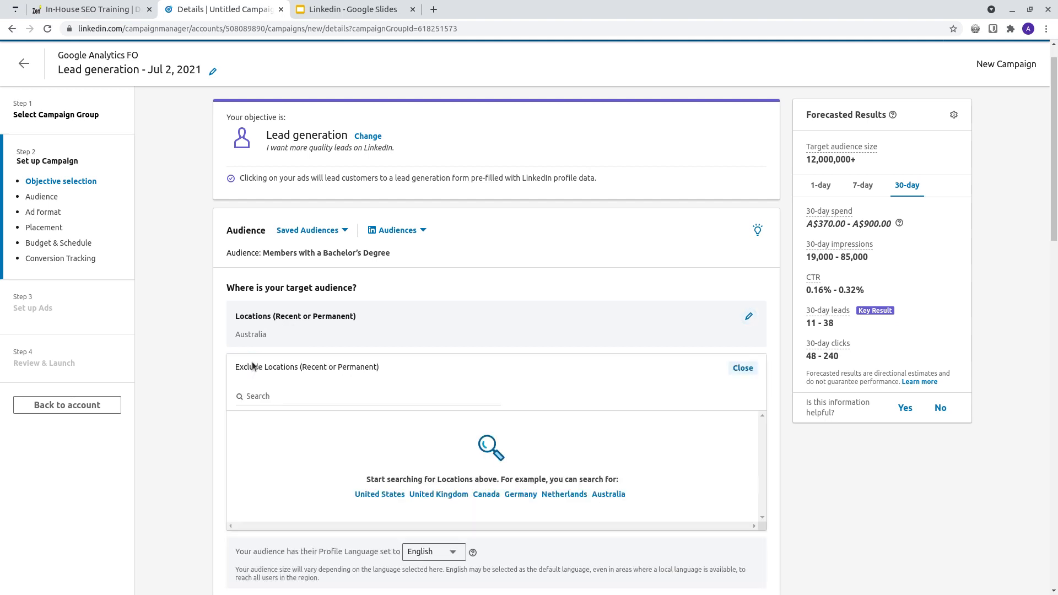
click(739, 369)
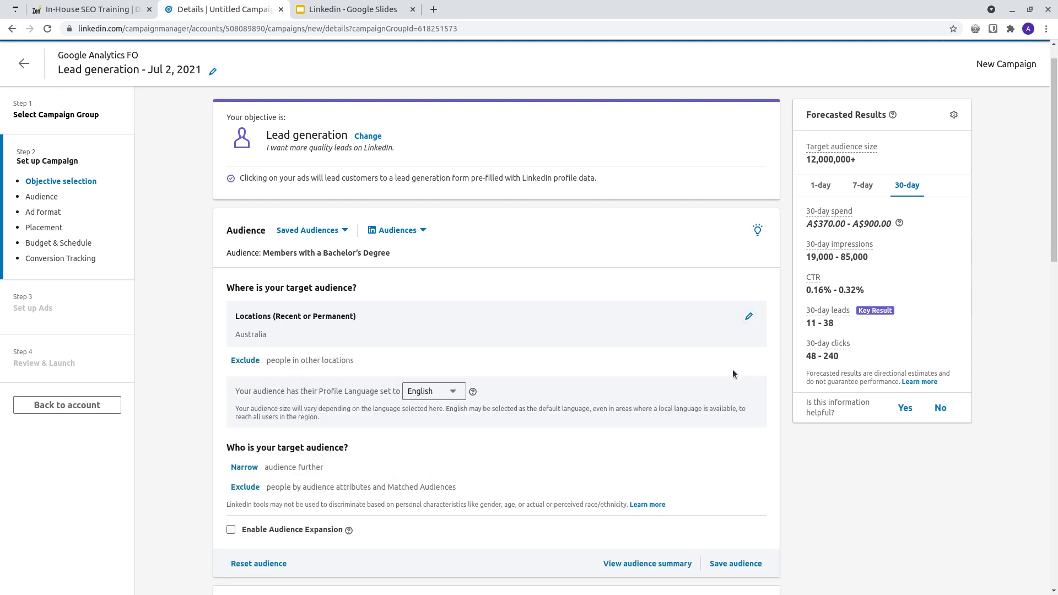
Step: Start narrowing the target audience and review its Audiences and Audience attributes options, including the Job Experience and Company categories
click(246, 468)
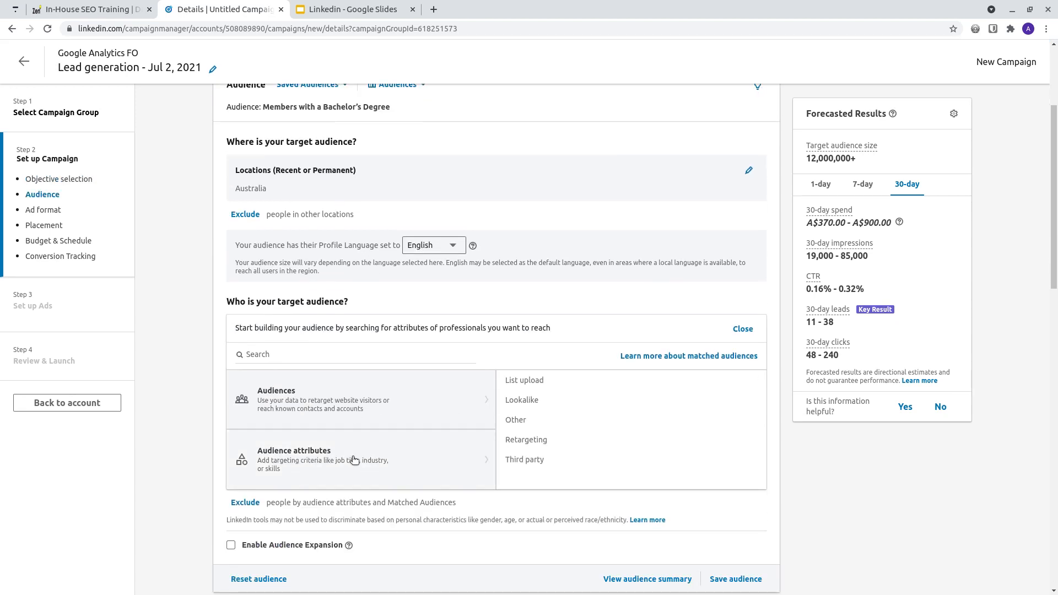
click(354, 461)
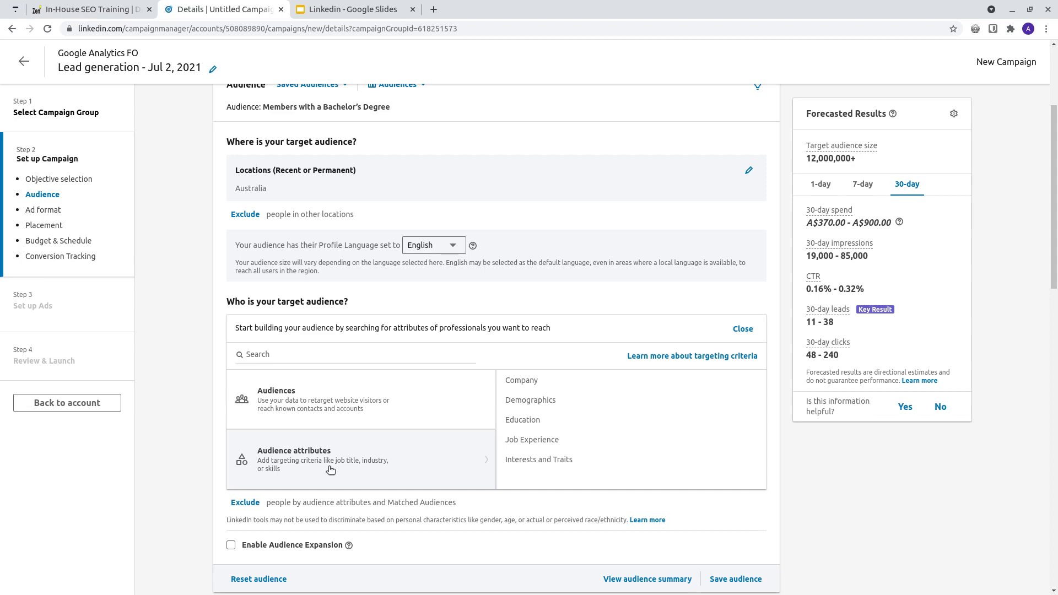
click(335, 402)
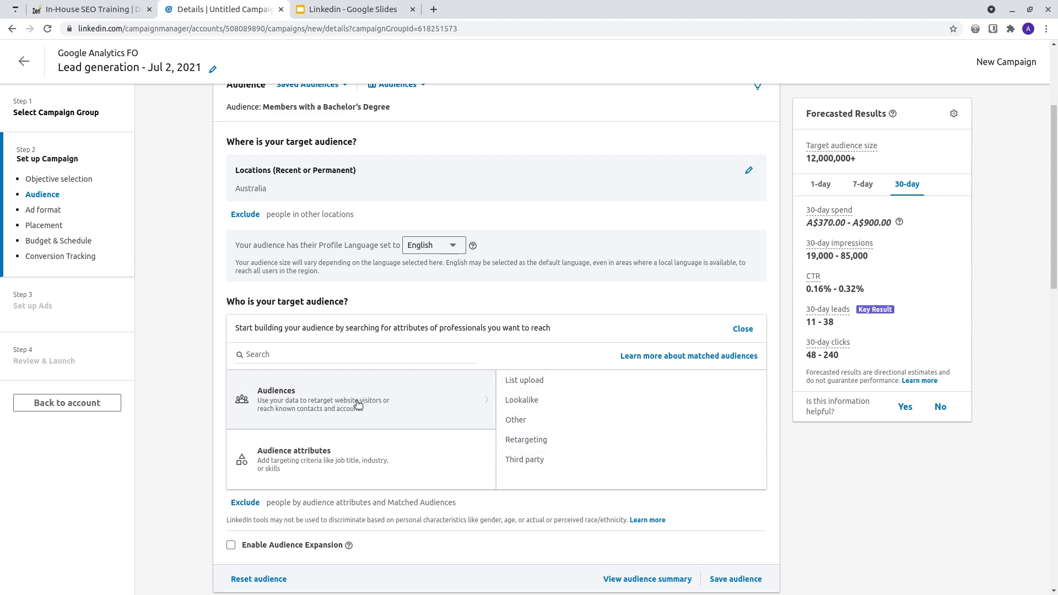
mouse_move(324, 467)
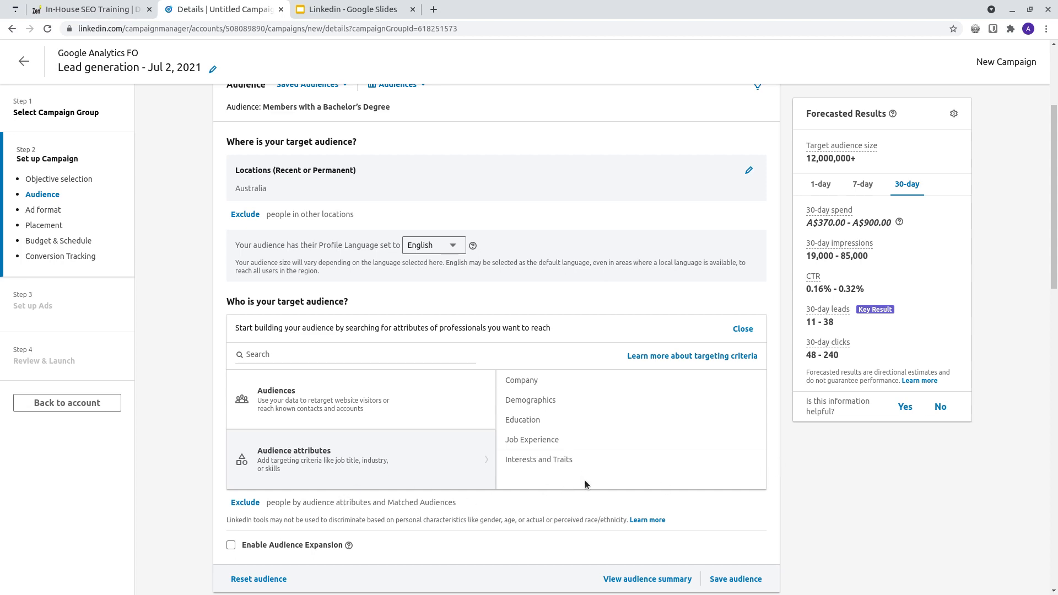
click(544, 440)
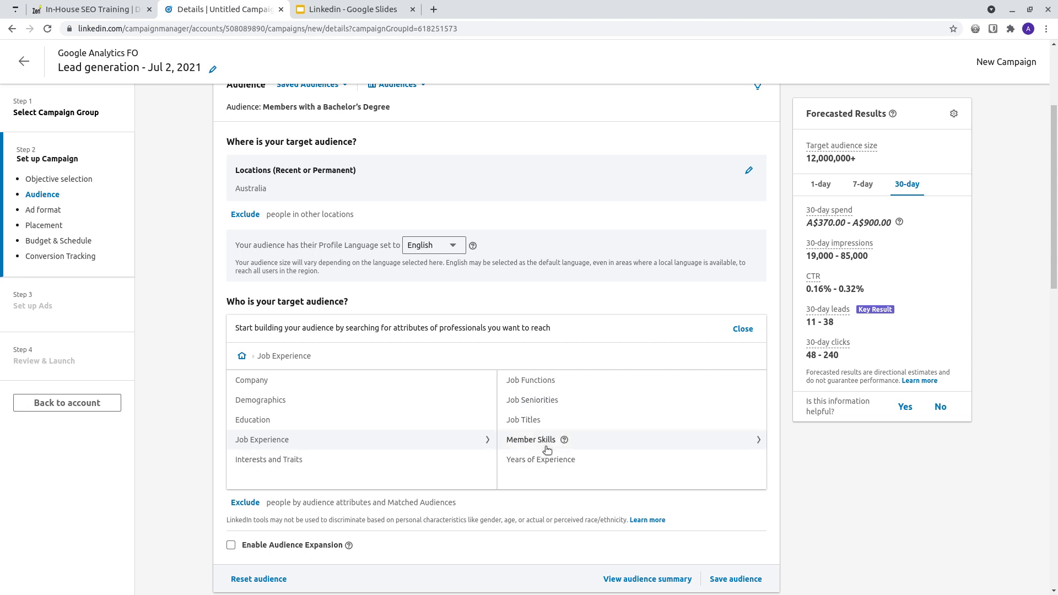
click(300, 382)
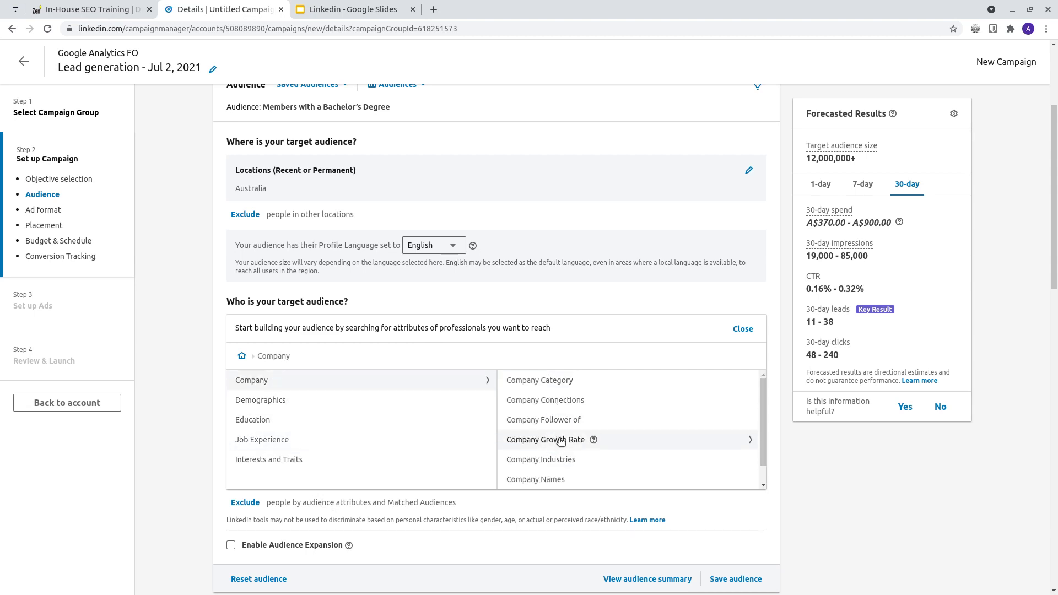
click(242, 357)
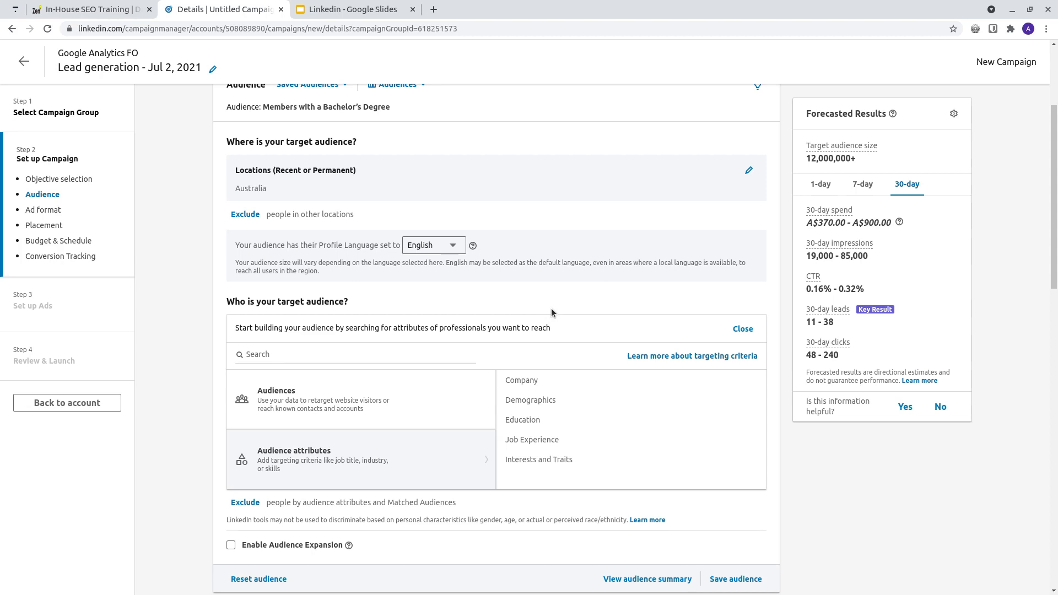
Step: Look through the available Job Functions under Job Experience, and return to the Job Experience categories
click(531, 445)
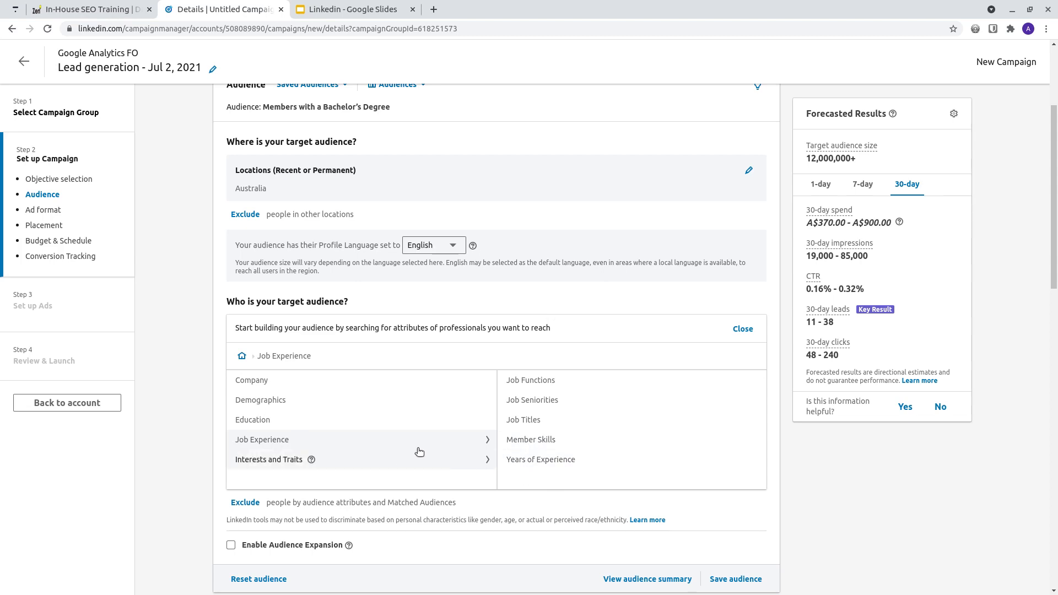
click(543, 385)
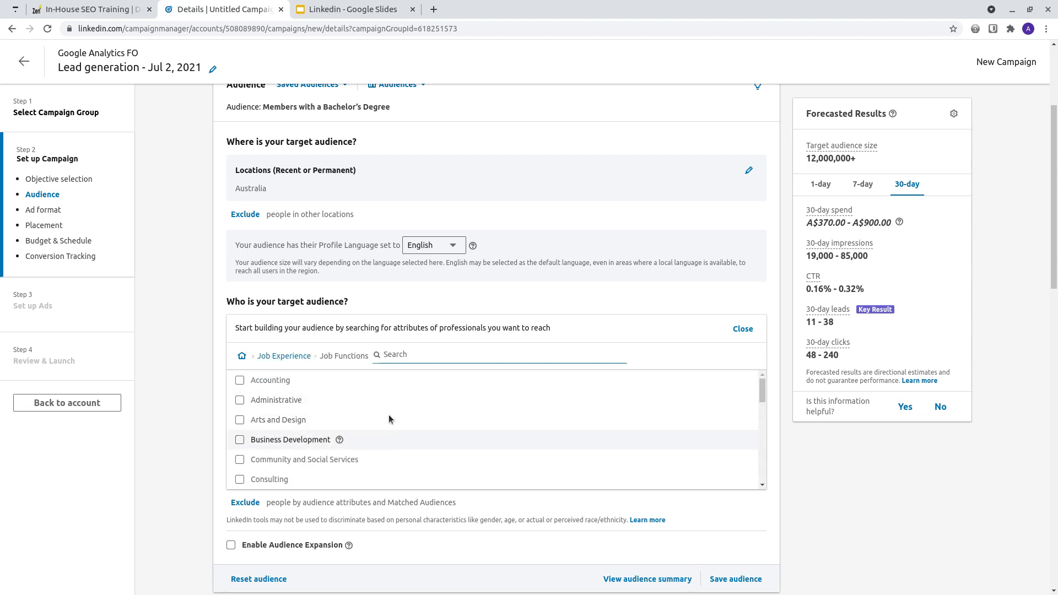
scroll(392, 435, down, 6)
scroll(394, 435, down, 1)
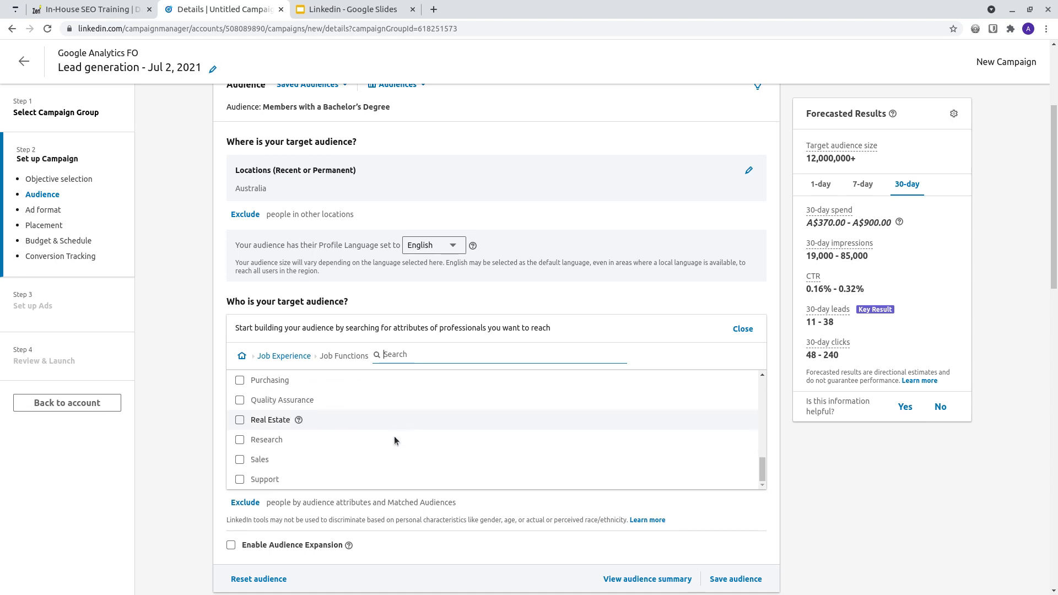
scroll(393, 440, up, 2)
scroll(393, 441, up, 5)
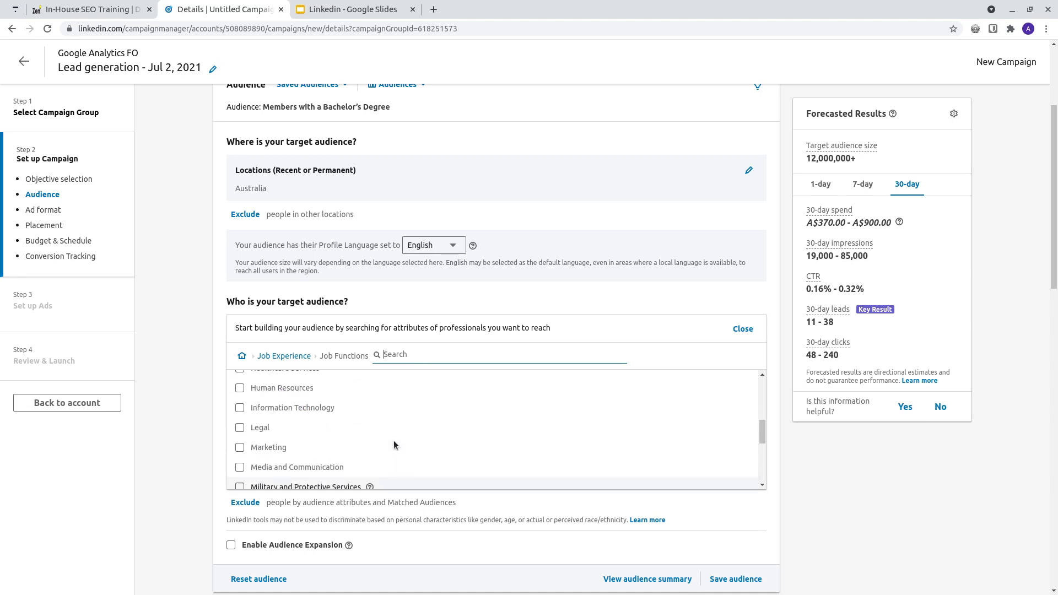
click(292, 356)
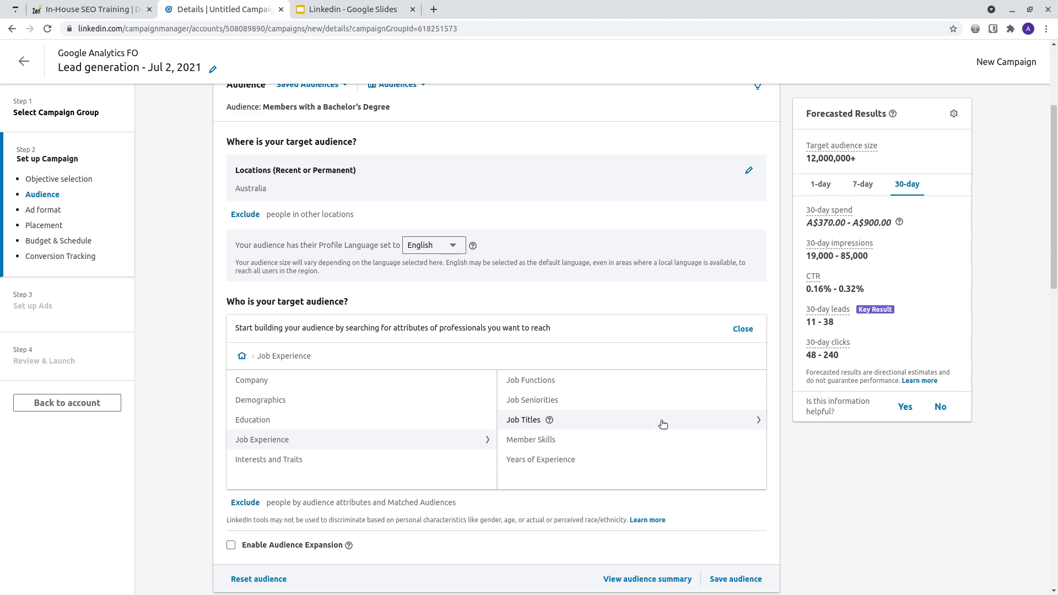
Step: Search the Job Titles attribute for "marketing" and include Marketing Specialist in the target audience
click(663, 425)
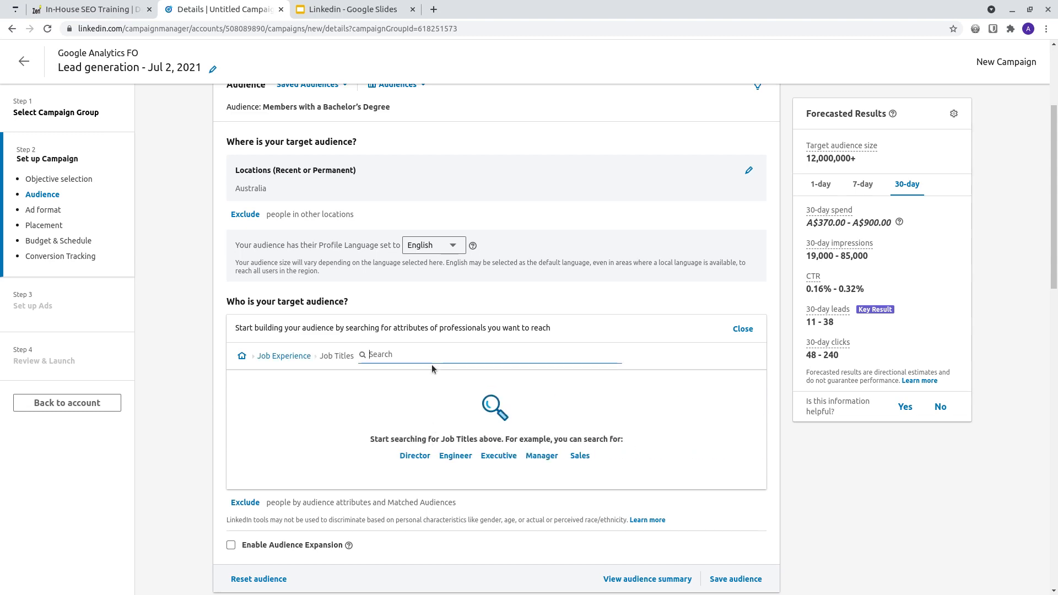
text(marketing)
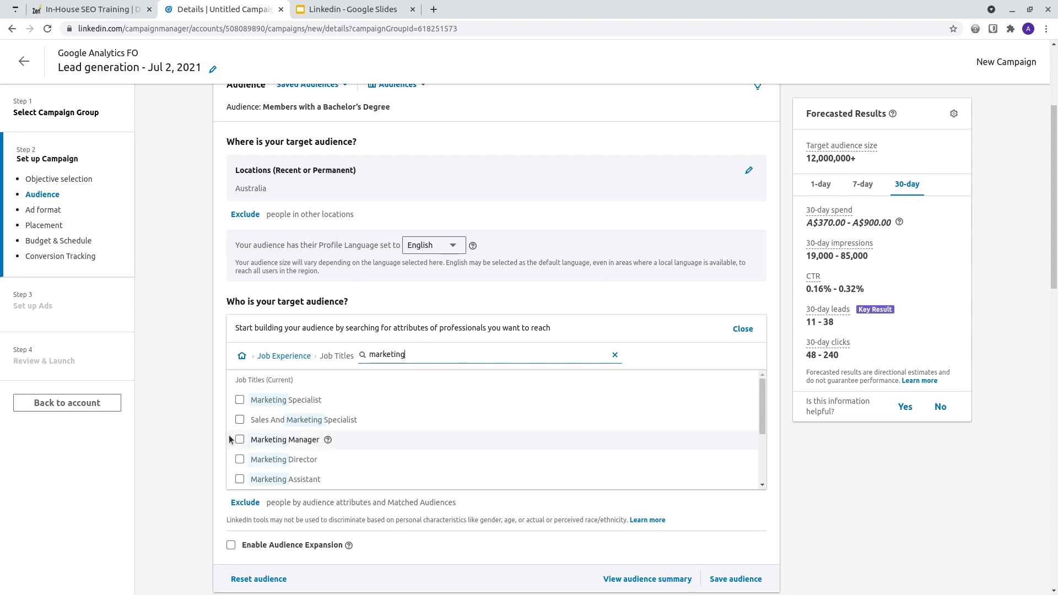
click(240, 400)
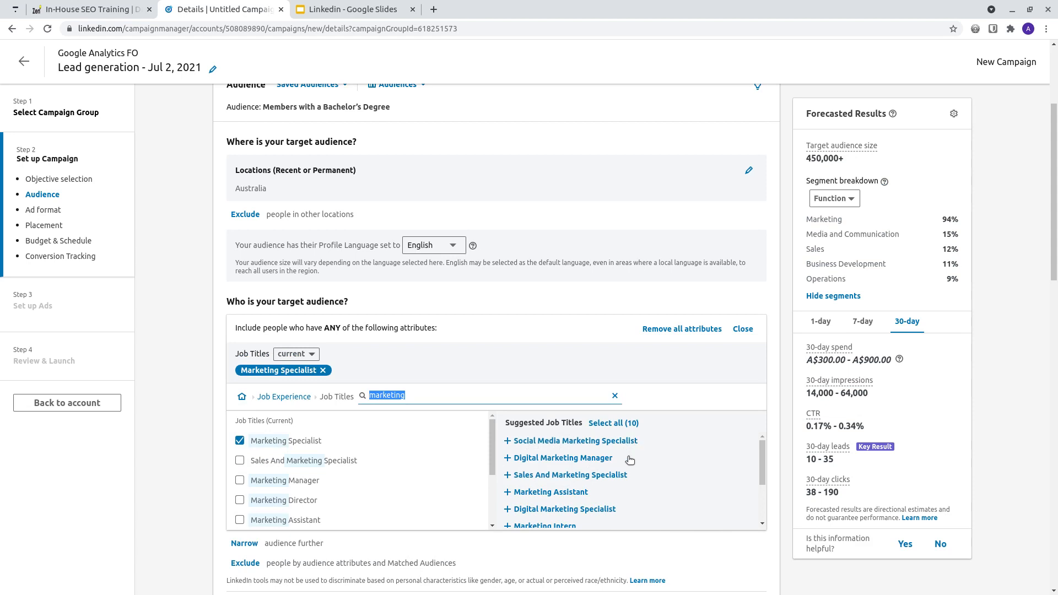
Step: Add the suggested job titles Social Media Marketing Specialist, Digital Marketing Manager, Sales And Marketing Specialist and Marketing Assistant to the target audience
scroll(634, 475, down, 2)
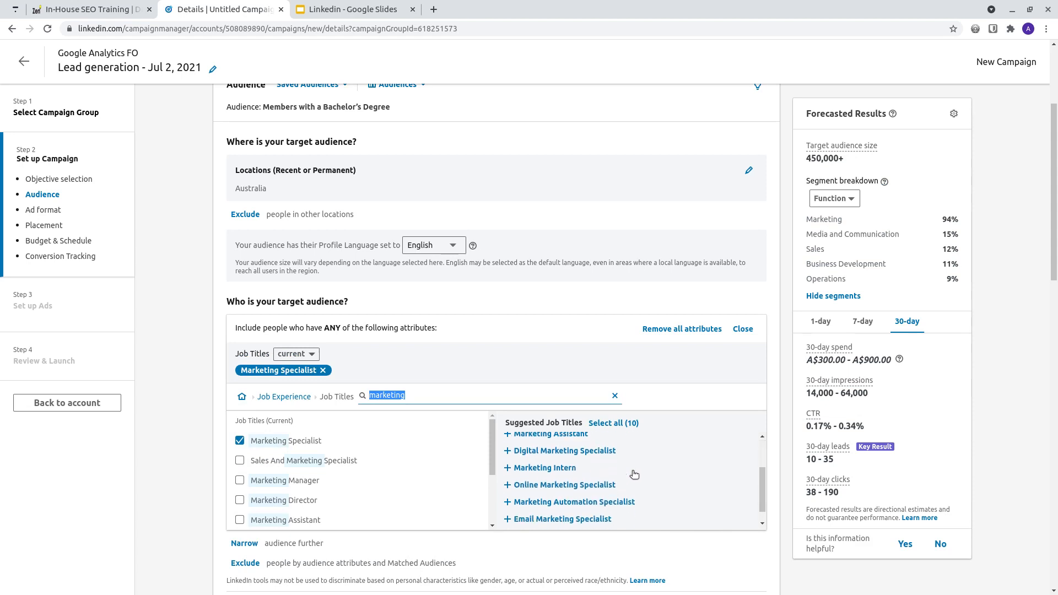
scroll(639, 520, up, 2)
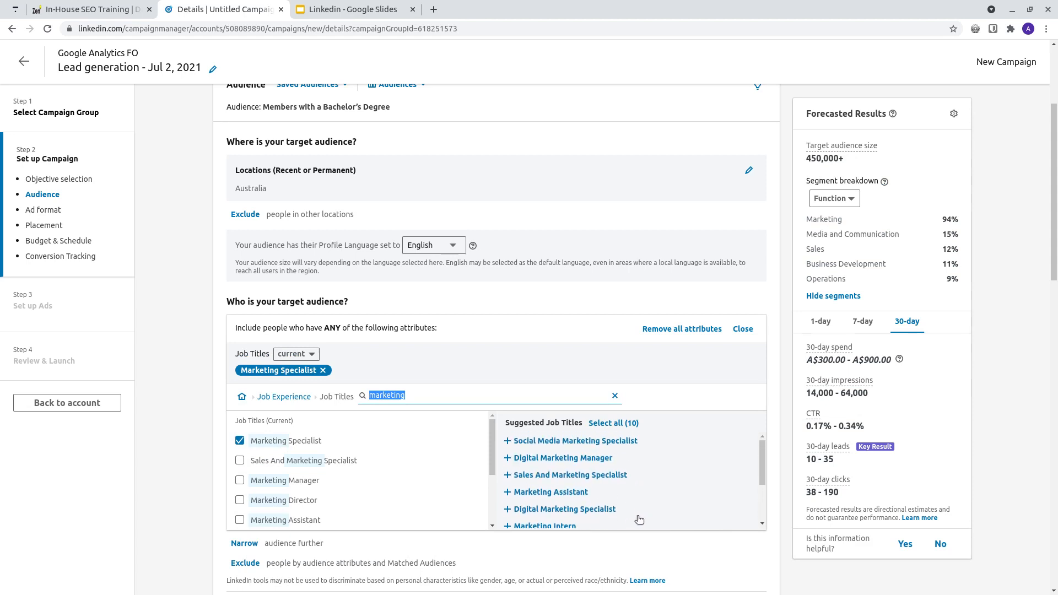
scroll(638, 518, up, 1)
scroll(785, 521, down, 2)
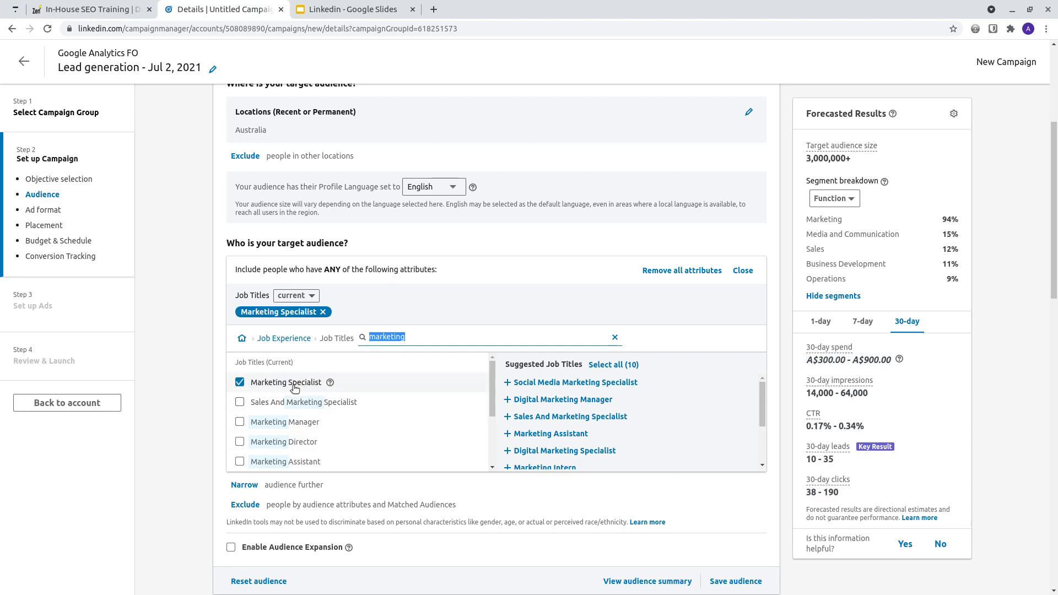
click(549, 384)
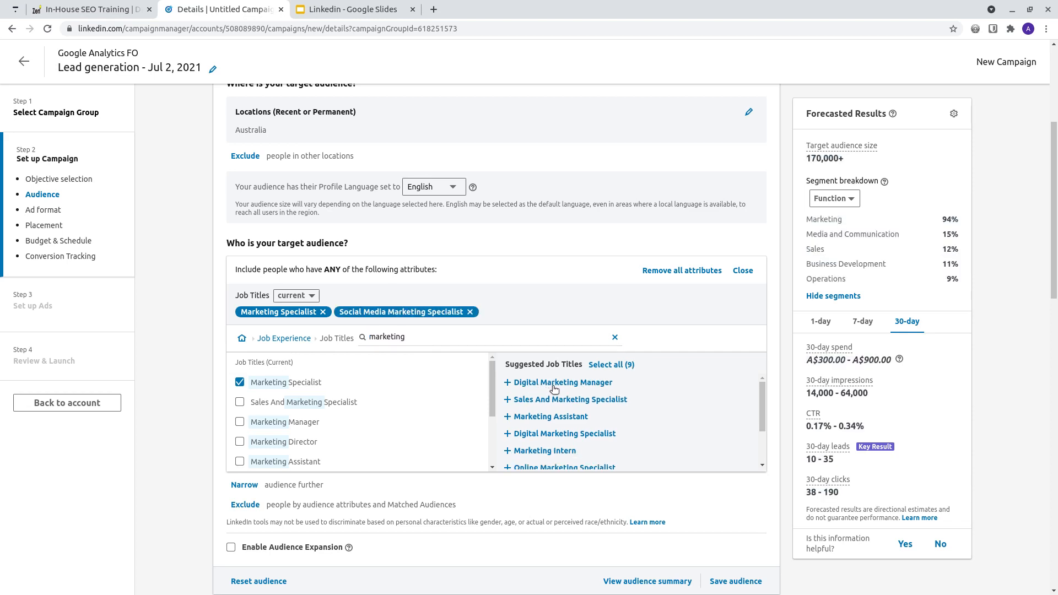
click(553, 384)
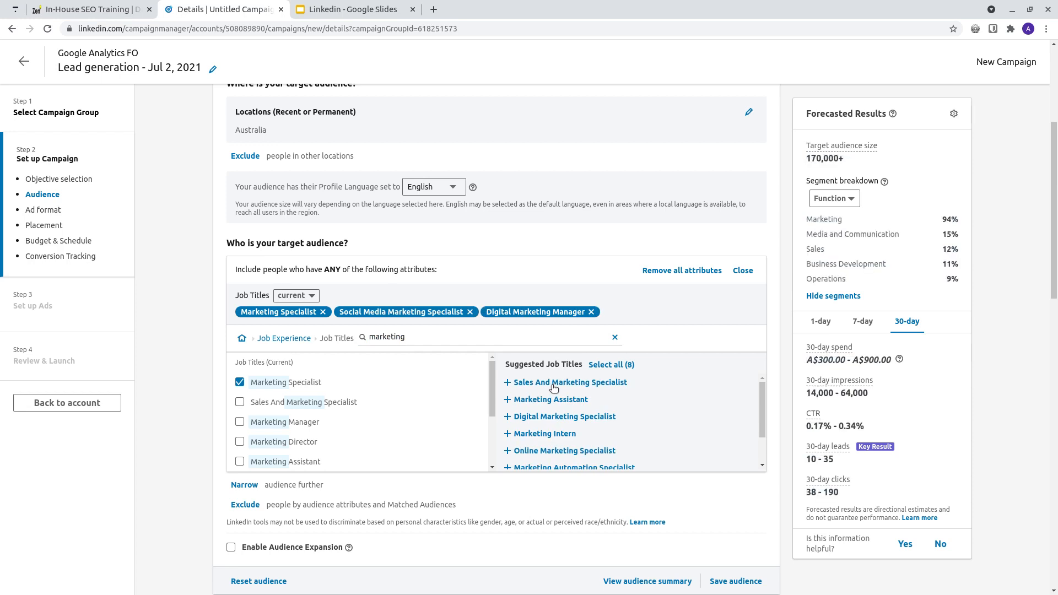
click(556, 385)
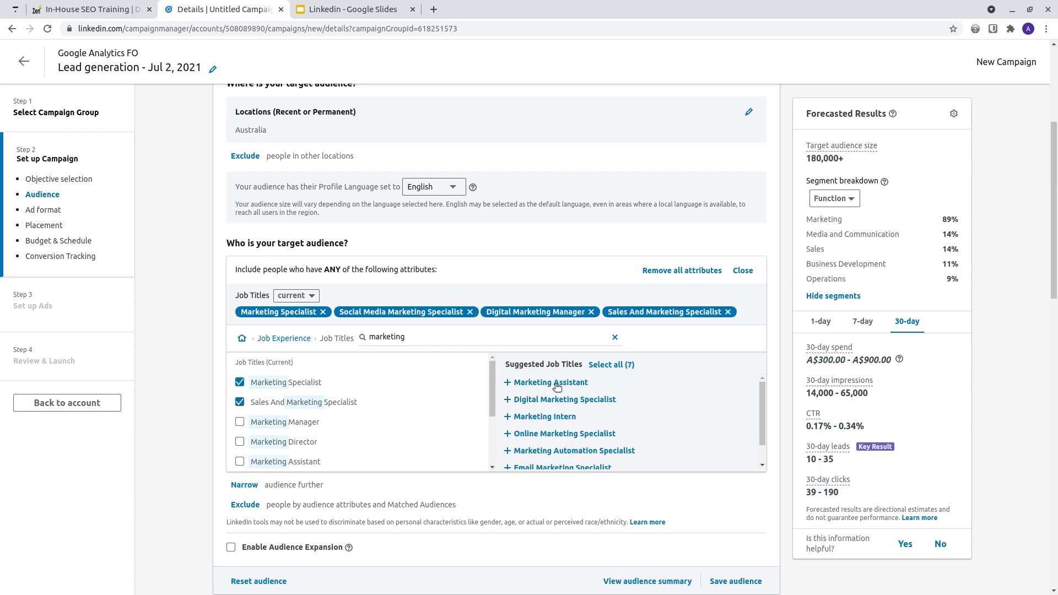
click(556, 385)
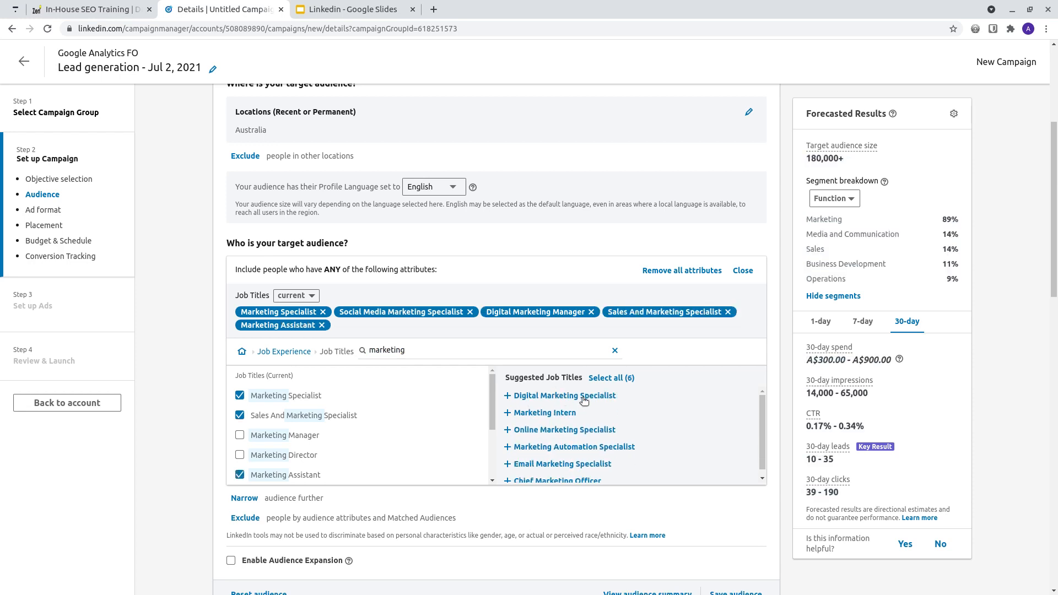
Step: Include the suggested job titles Digital Marketing Specialist, Marketing Intern, Online Marketing Specialist, Marketing Automation Specialist and Email Marketing Specialist
click(564, 397)
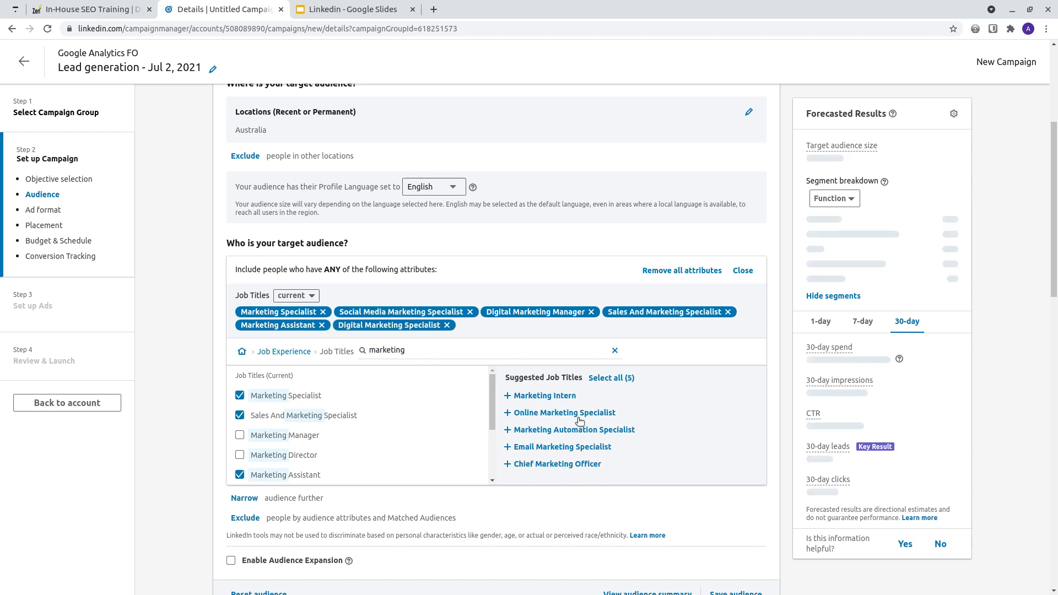
click(559, 396)
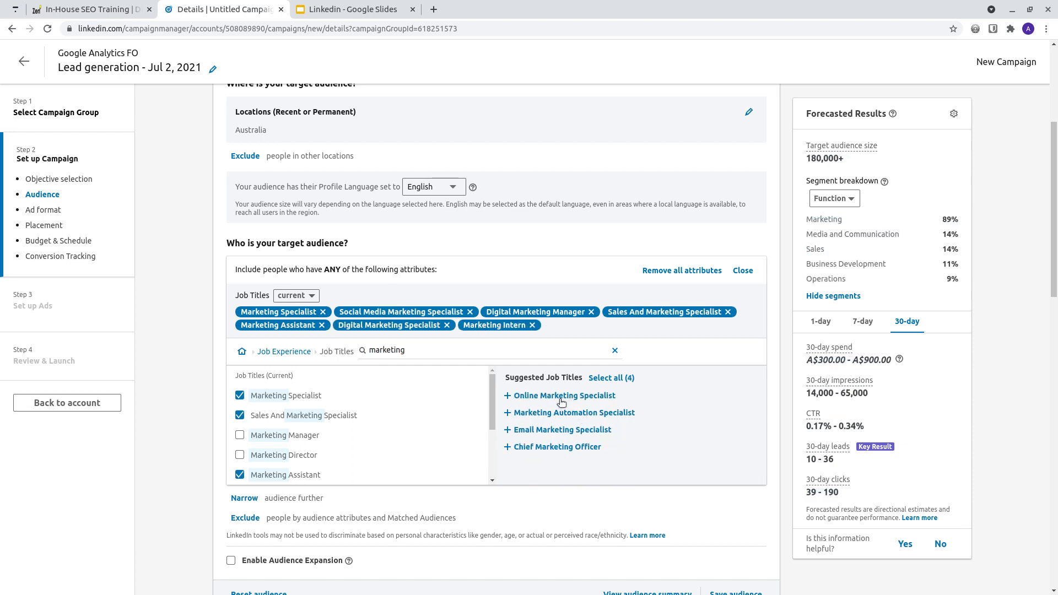
click(570, 397)
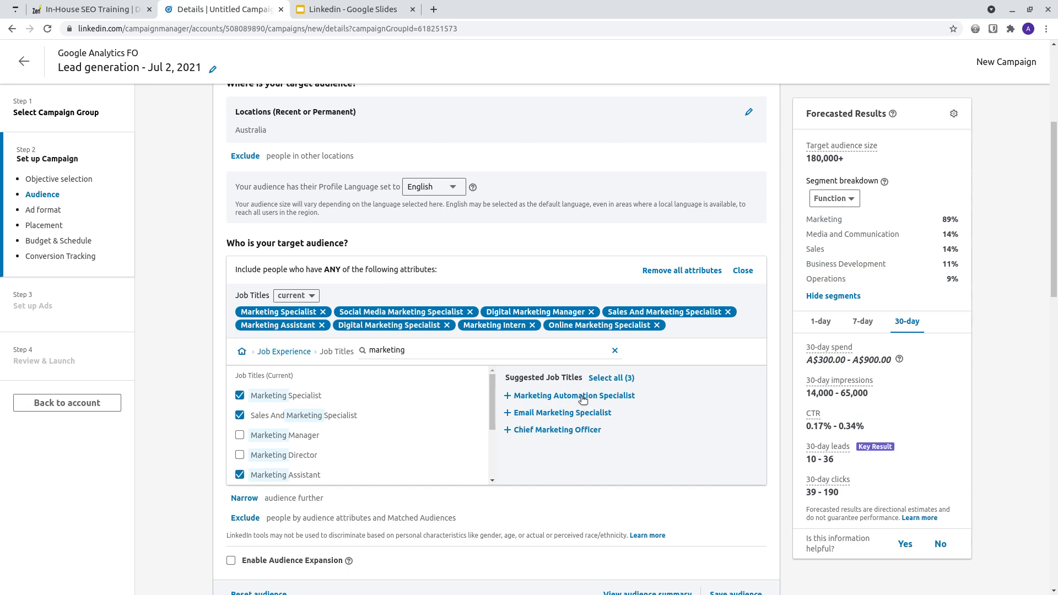
click(582, 399)
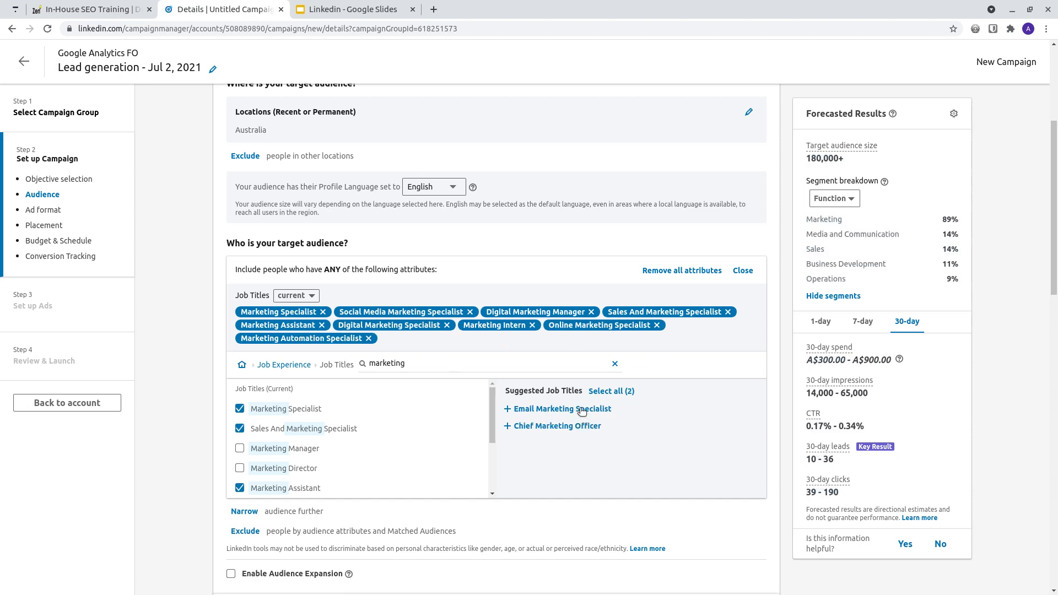
click(582, 411)
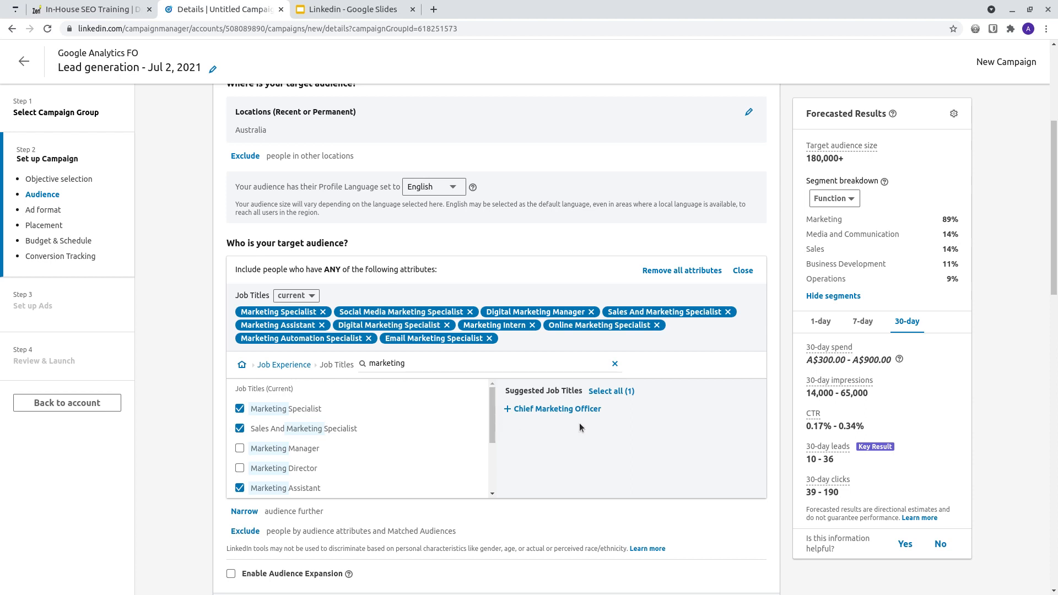
Step: Include the job title Marketing Manager, and add the suggested titles Senior Marketing Manager, Community Marketing Manager and Online Marketing Manager
scroll(342, 458, down, 1)
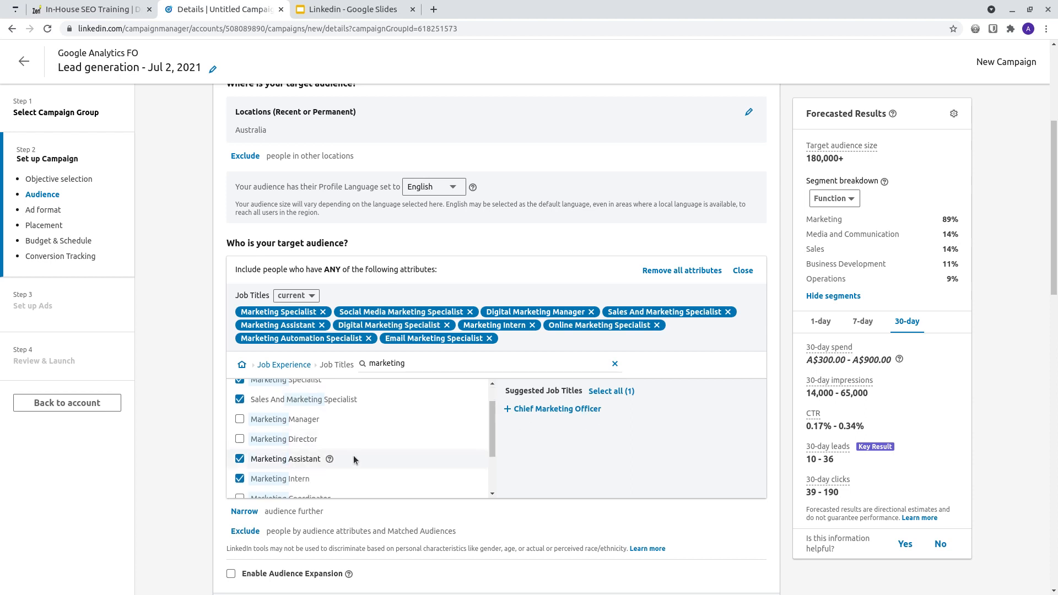
click(241, 420)
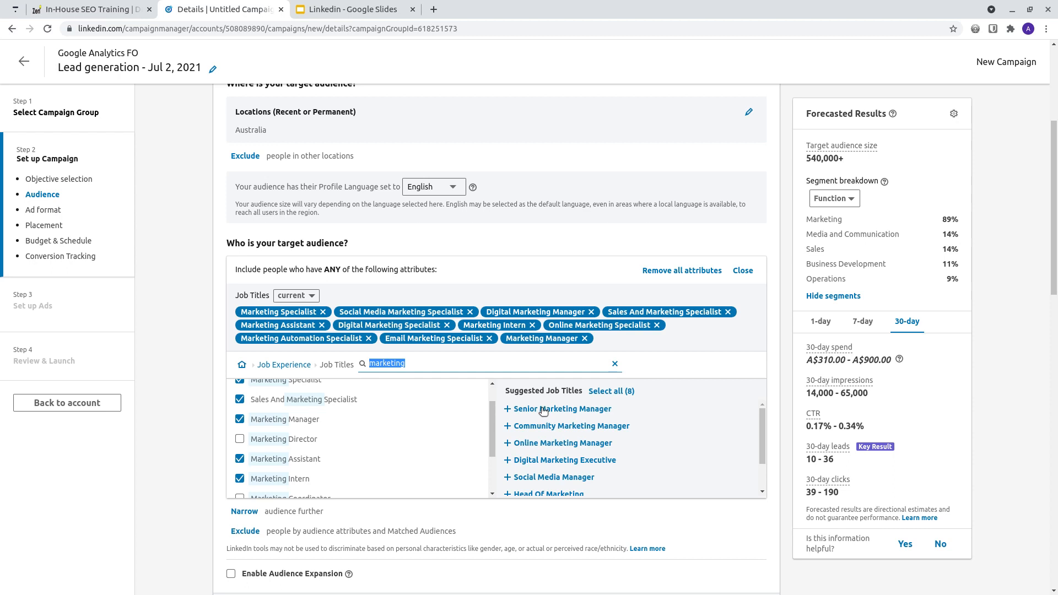
click(580, 411)
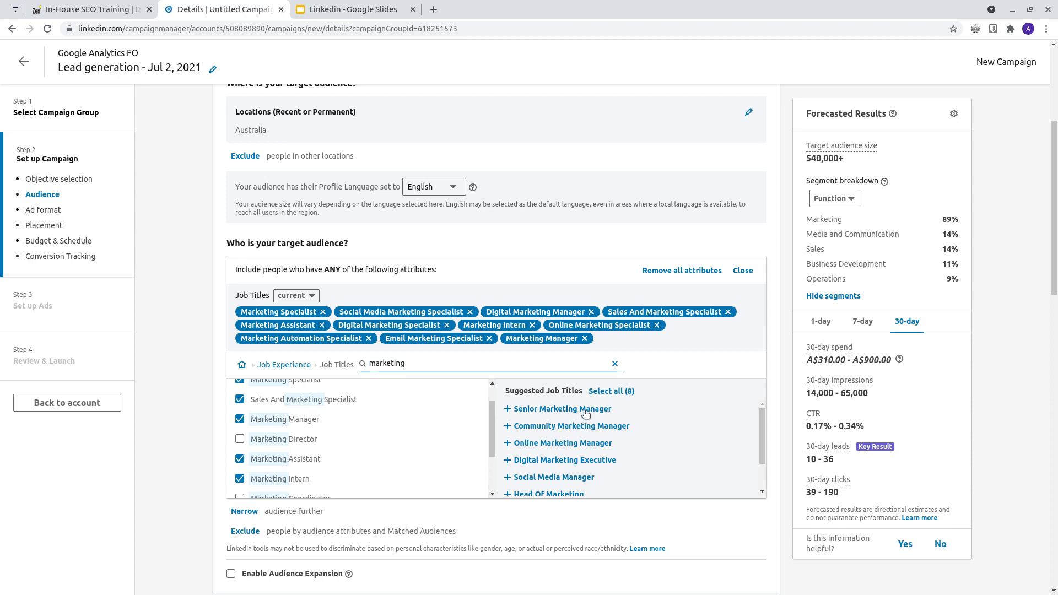
click(601, 409)
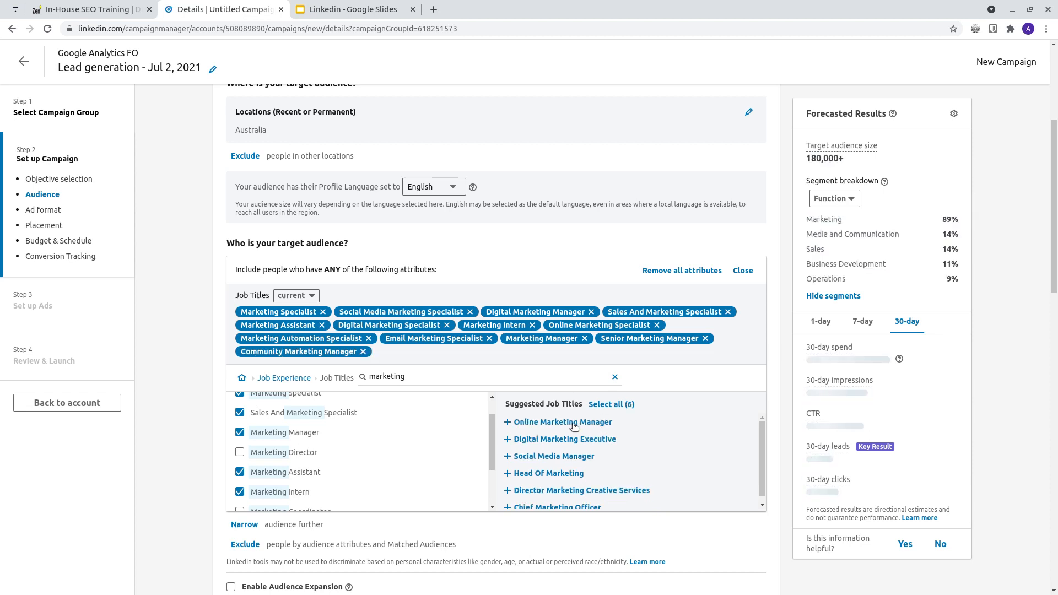
click(572, 422)
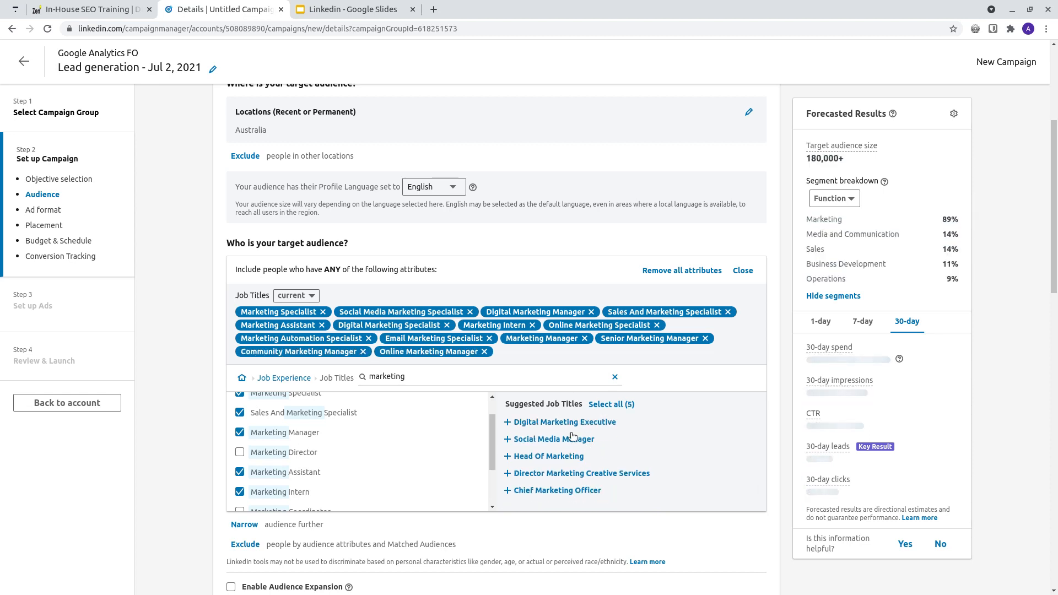
Step: Add the suggested job titles Digital Marketing Executive, Social Media Manager, Head Of Marketing and Director Marketing Creative Services
click(572, 423)
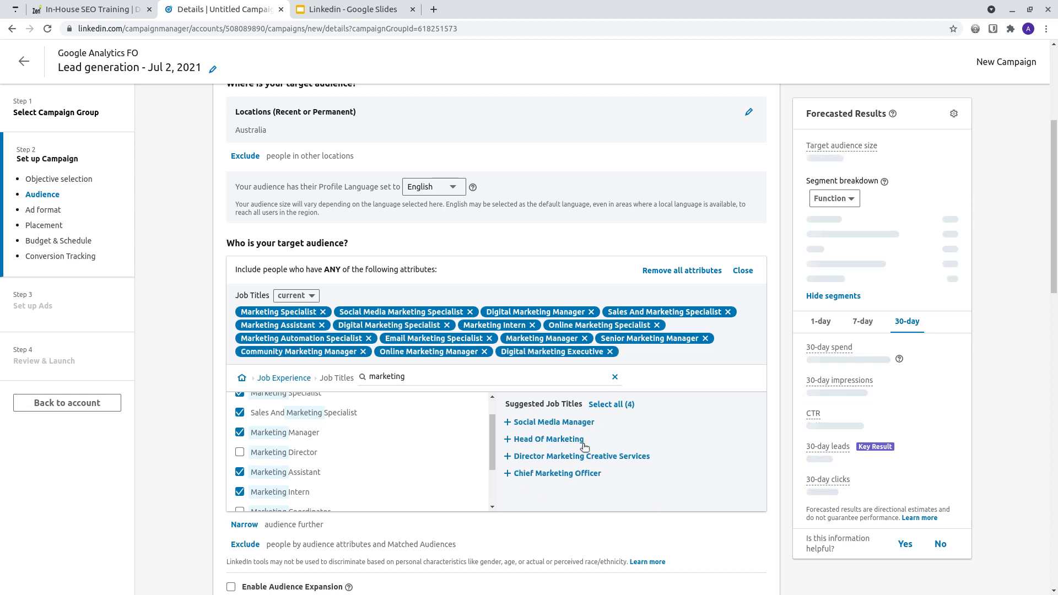
click(562, 423)
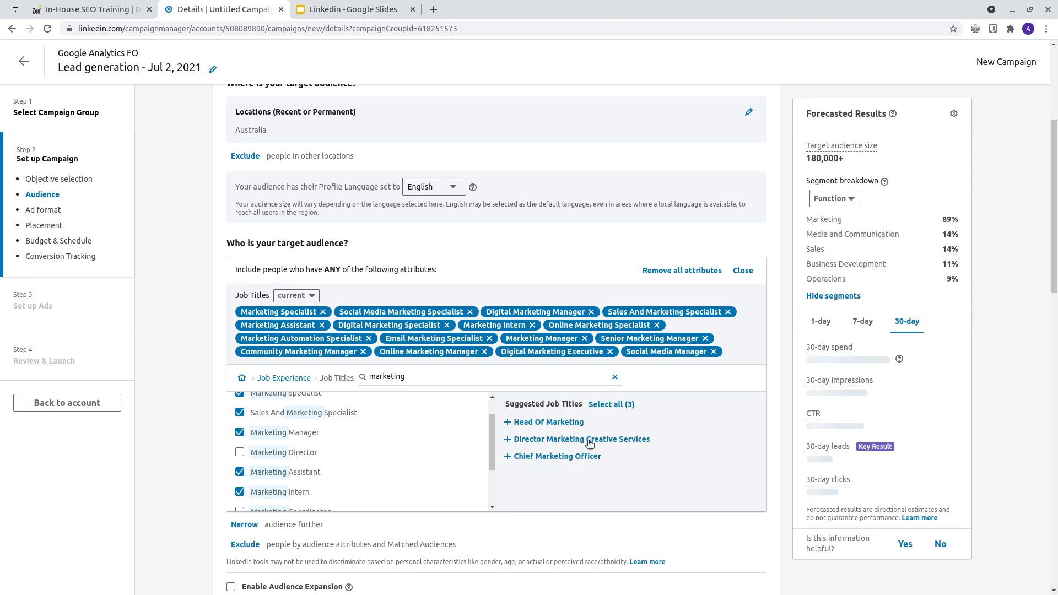
click(563, 423)
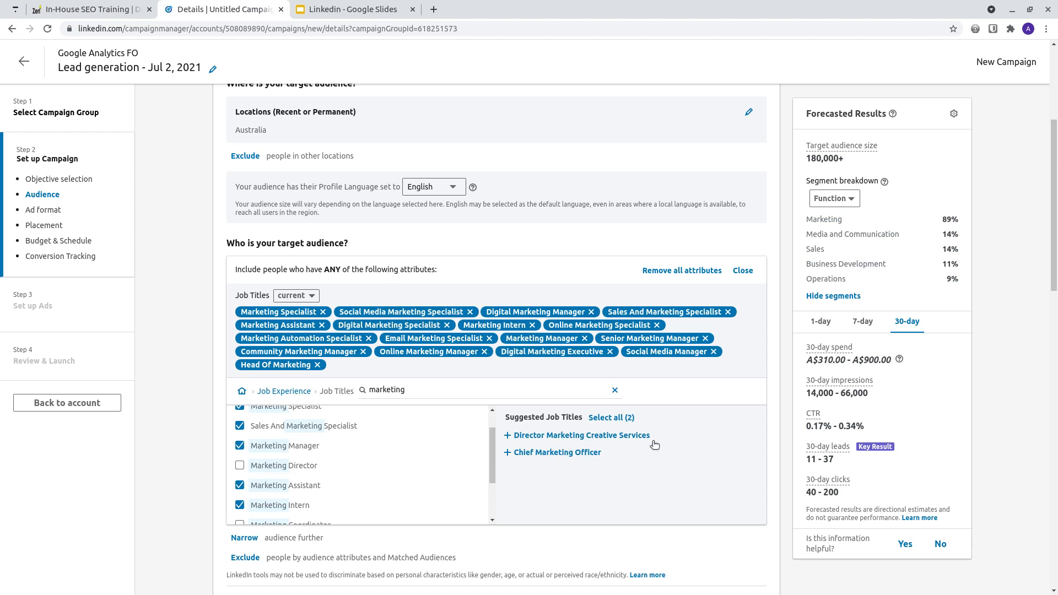
click(631, 438)
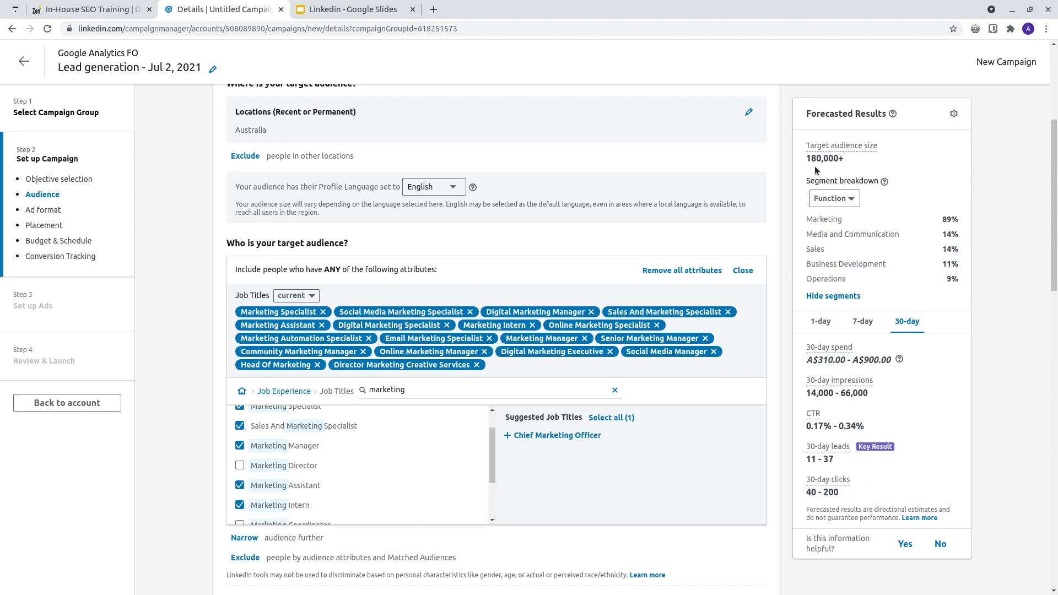
Step: Test the effect on target audience size by removing and re-adding Marketing Manager, Sales And Marketing Specialist and Marketing Specialist
drag(805, 158, 849, 164)
click(240, 446)
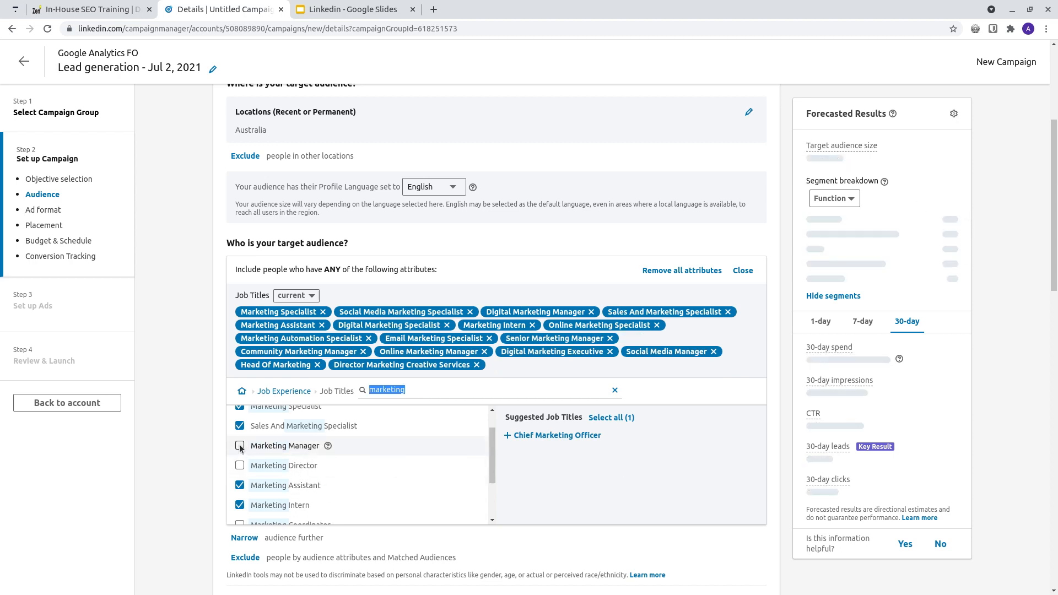
click(240, 426)
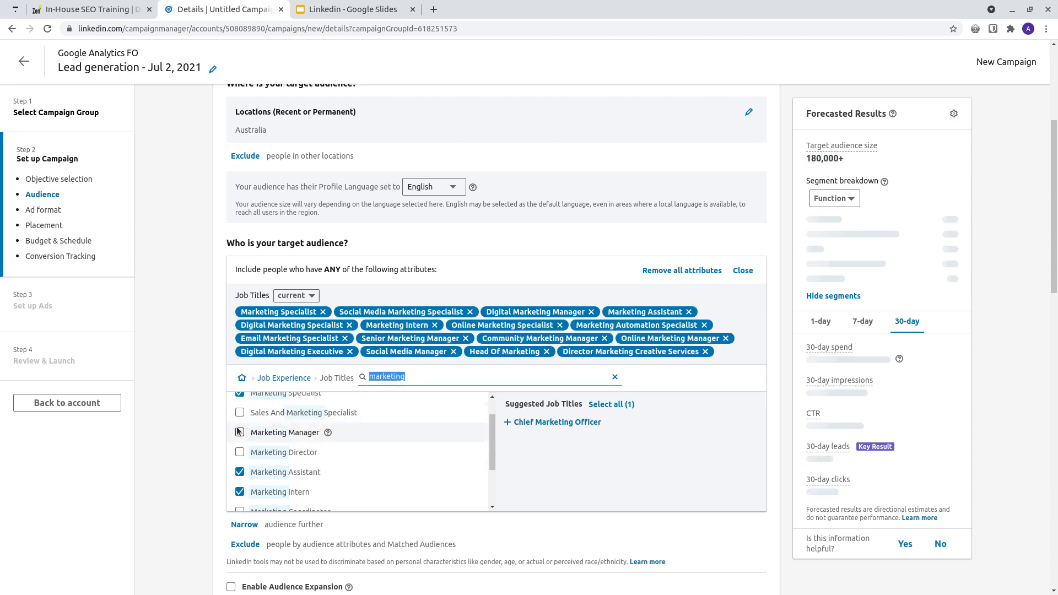
click(240, 433)
click(240, 426)
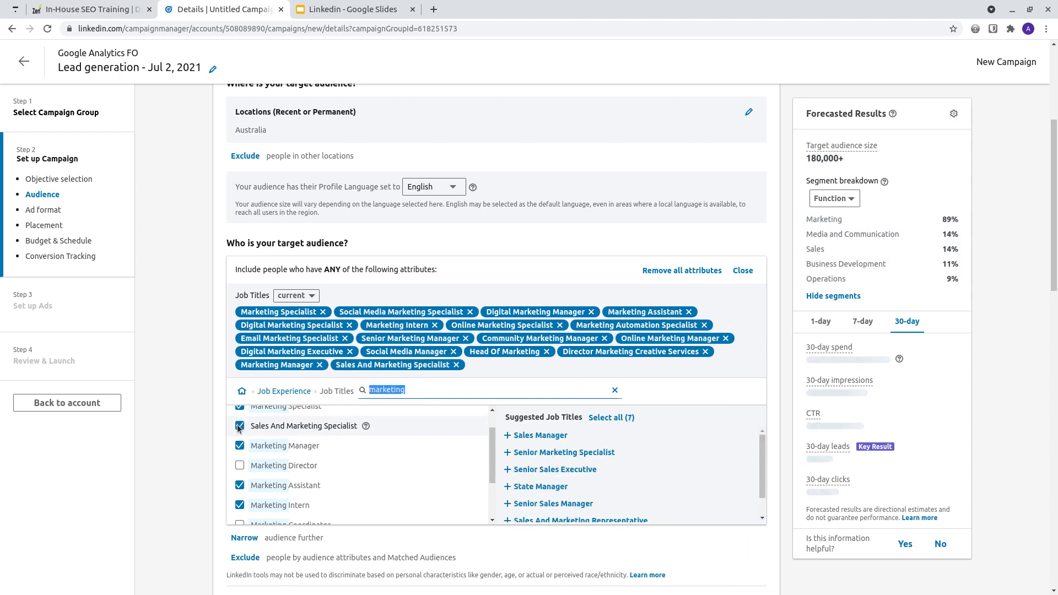
click(240, 436)
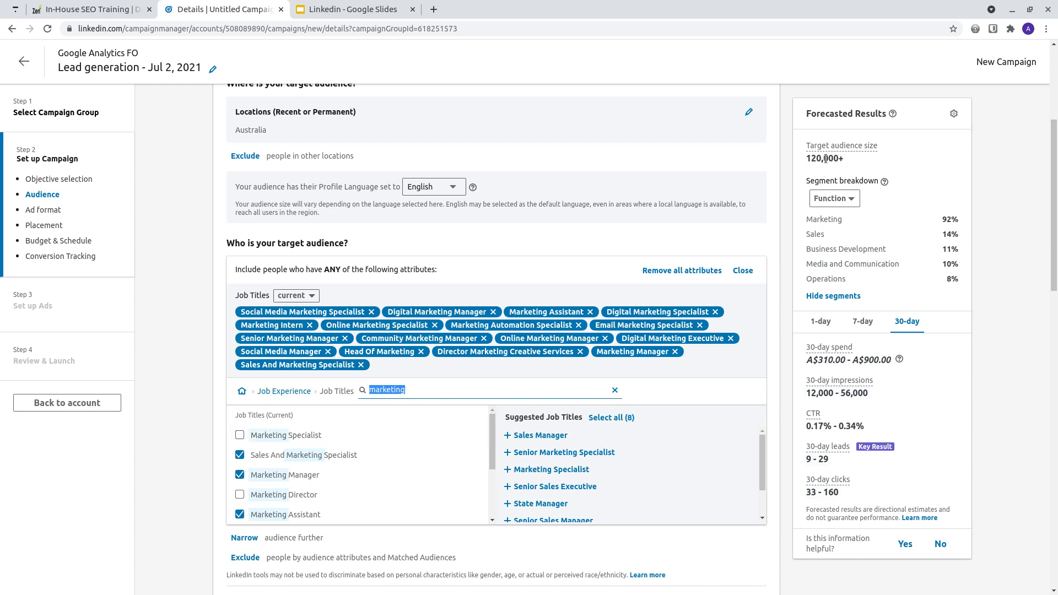
click(240, 435)
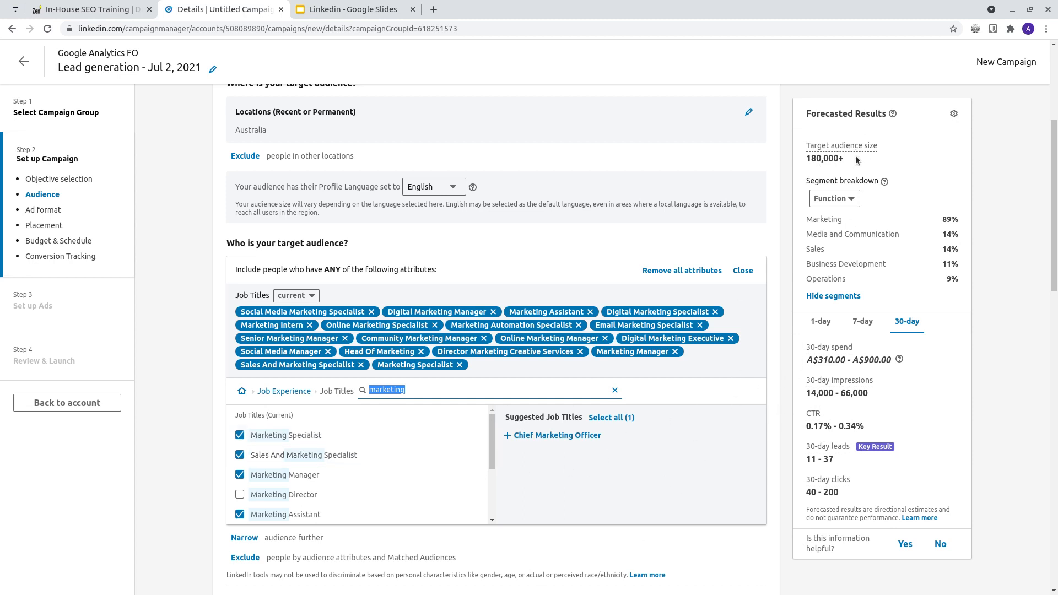
scroll(258, 402, down, 2)
scroll(406, 369, down, 3)
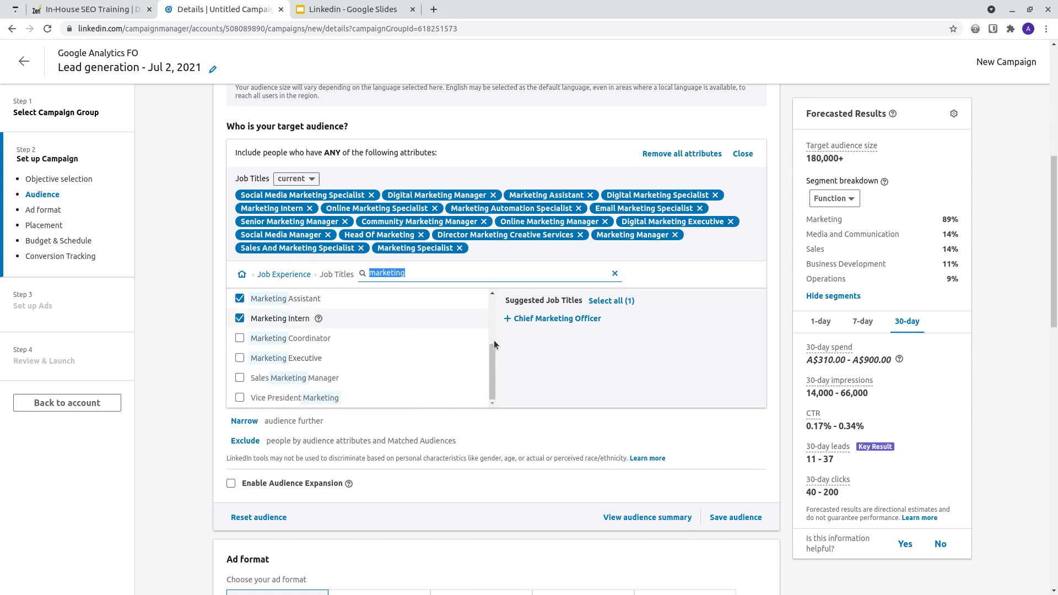
scroll(416, 365, up, 2)
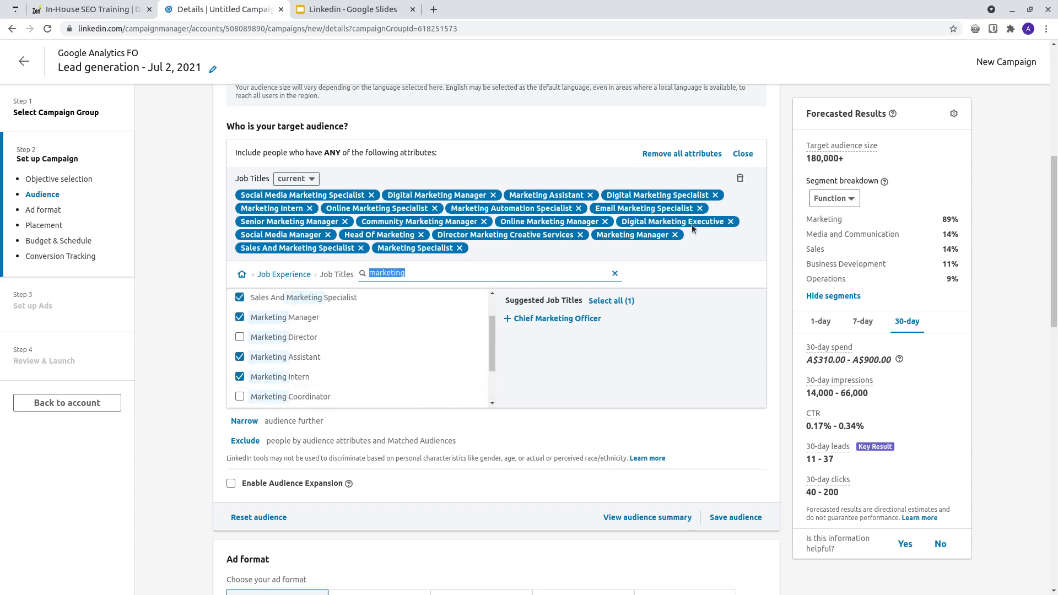
scroll(372, 378, up, 4)
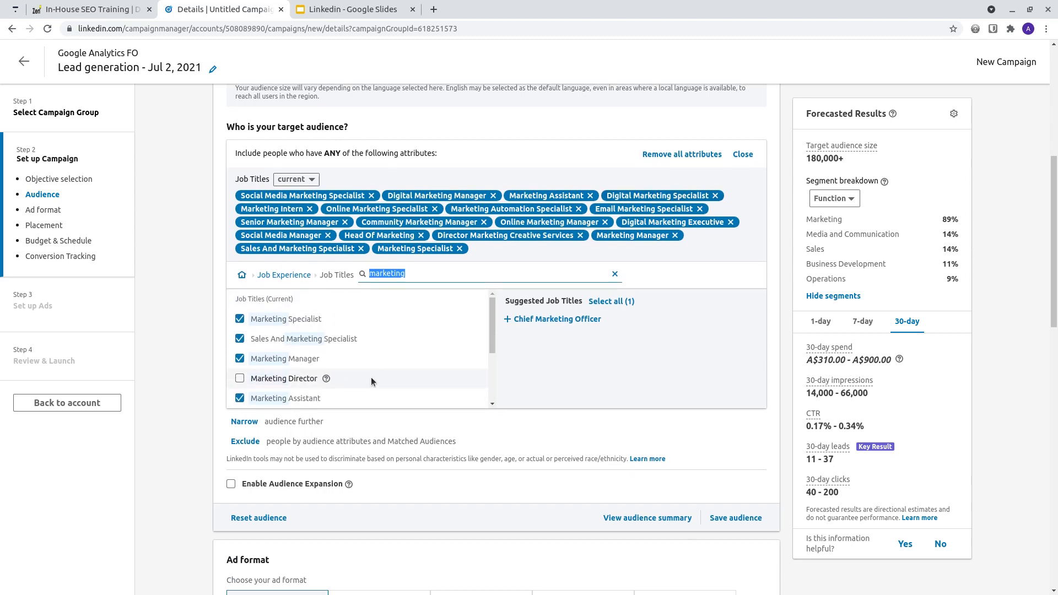
scroll(171, 464, down, 2)
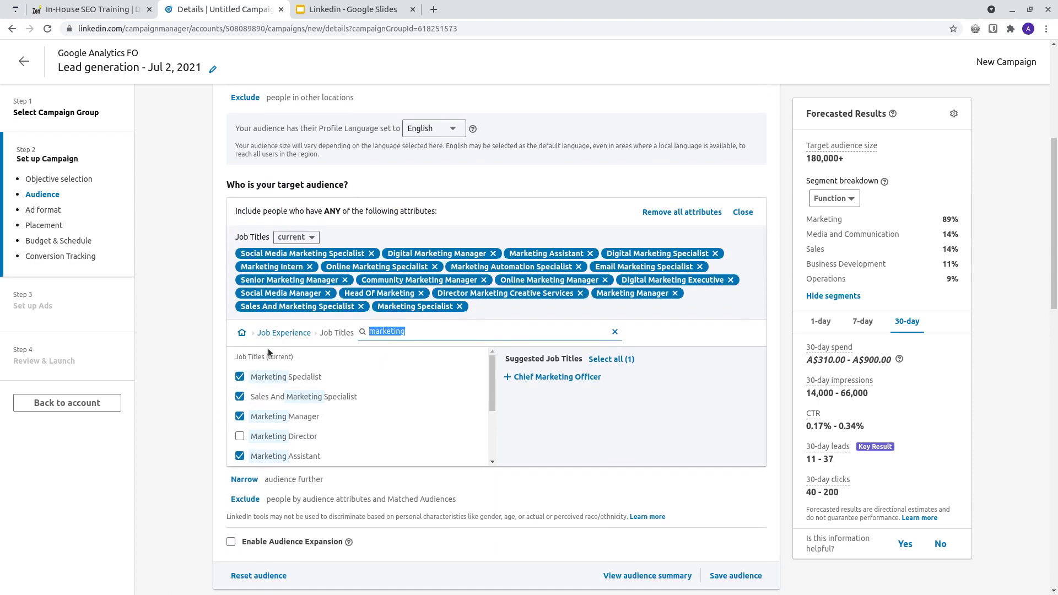
Step: Search the Member Skills attribute under Job Experience for "seo" and include SEO Audits in the target audience
click(242, 332)
click(531, 416)
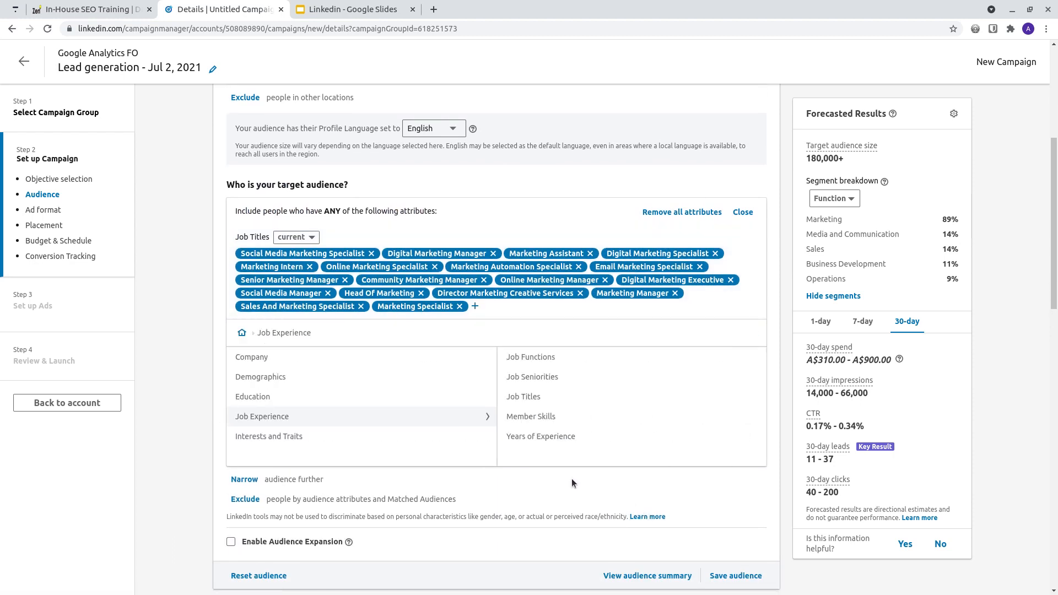
click(532, 416)
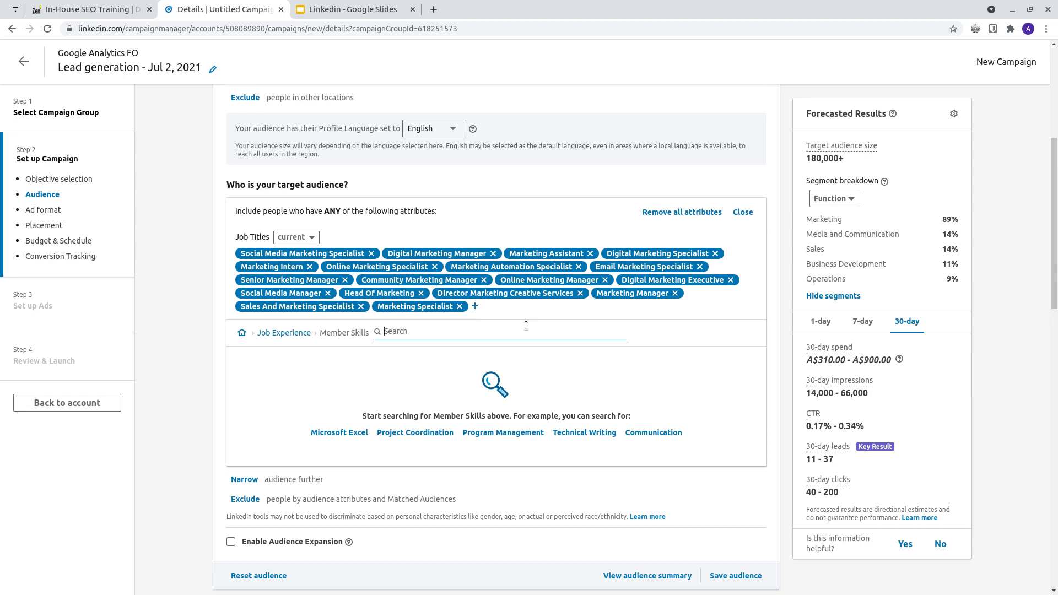
text(se)
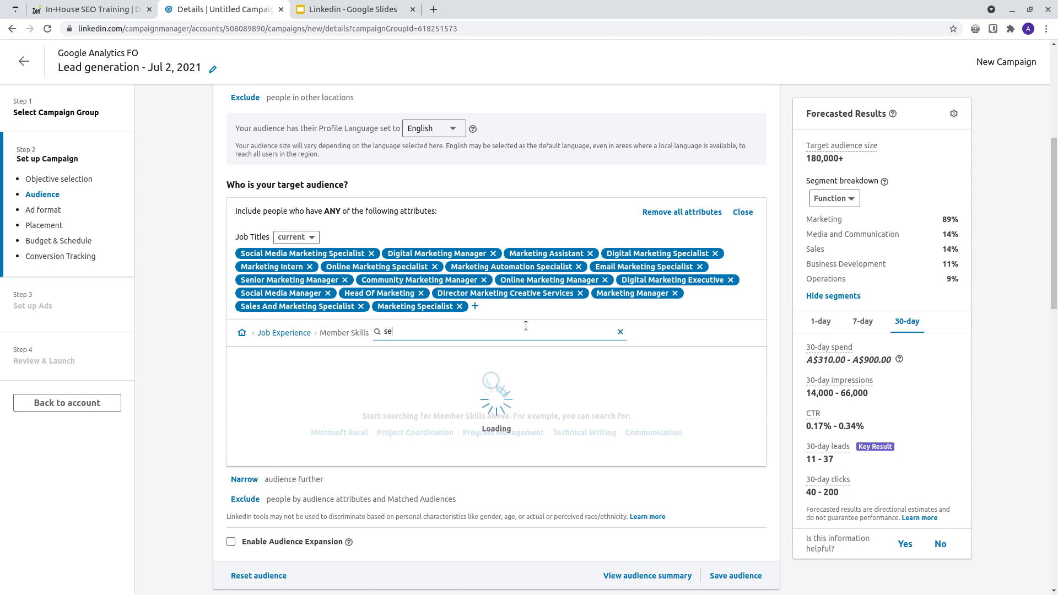
text(o)
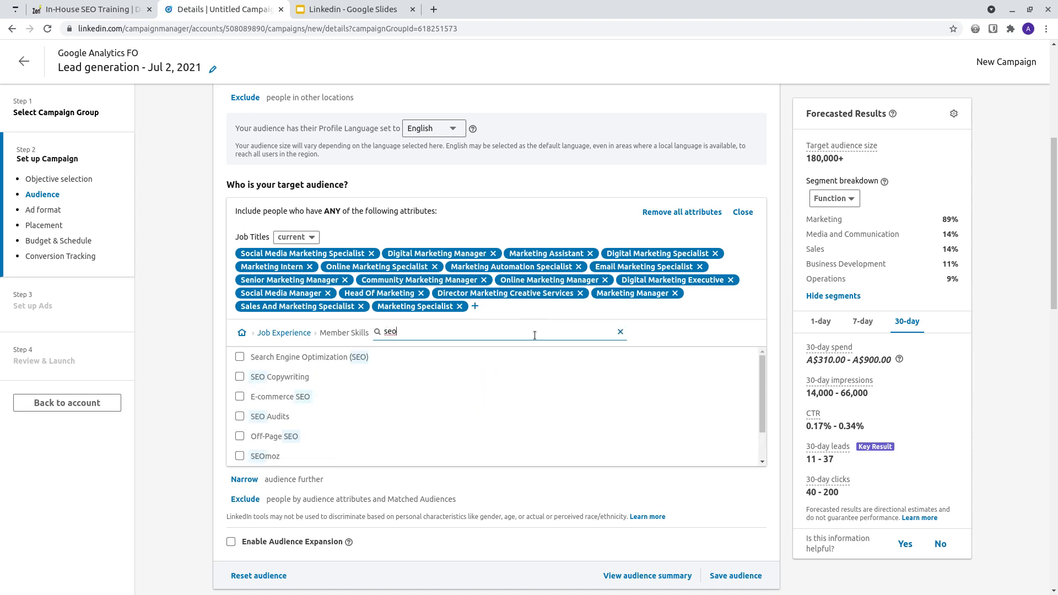
click(239, 417)
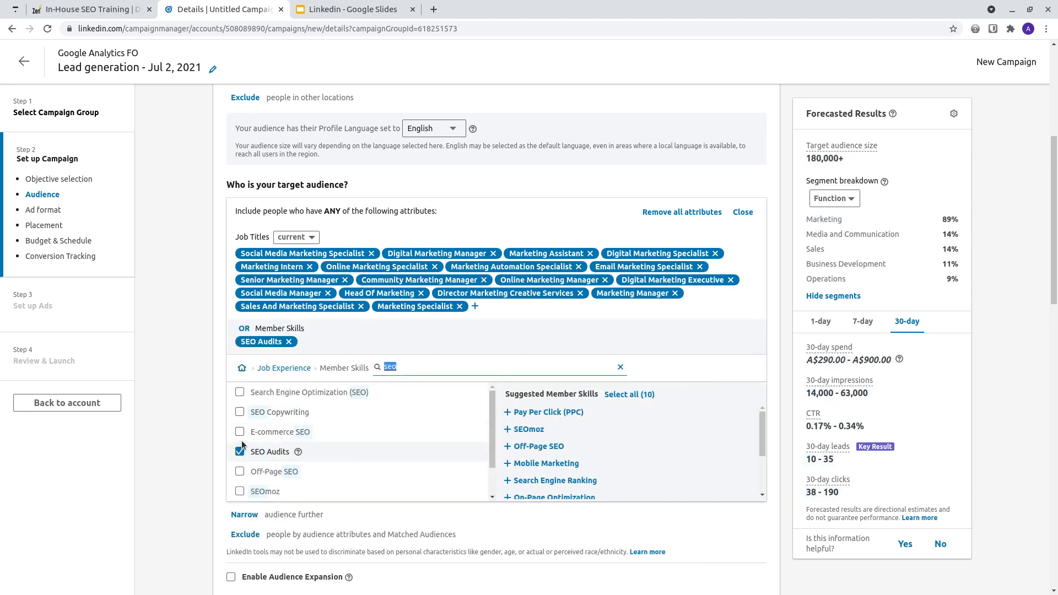
Step: Add the member skills SEO Copywriting, Search Engine Optimization (SEO), Copywriting and Mobile Marketing to the target audience
click(240, 413)
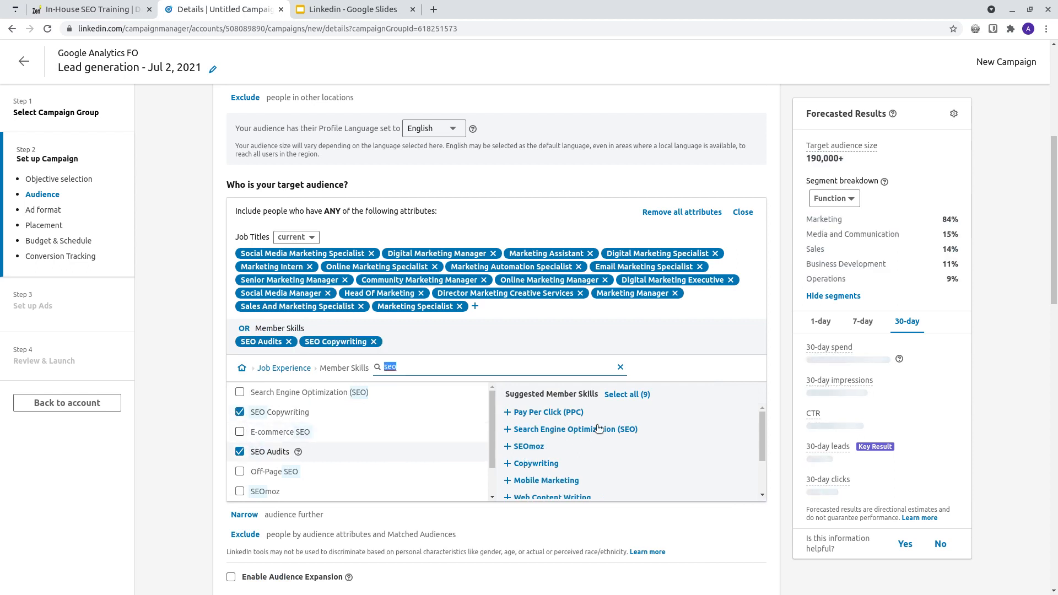
click(551, 433)
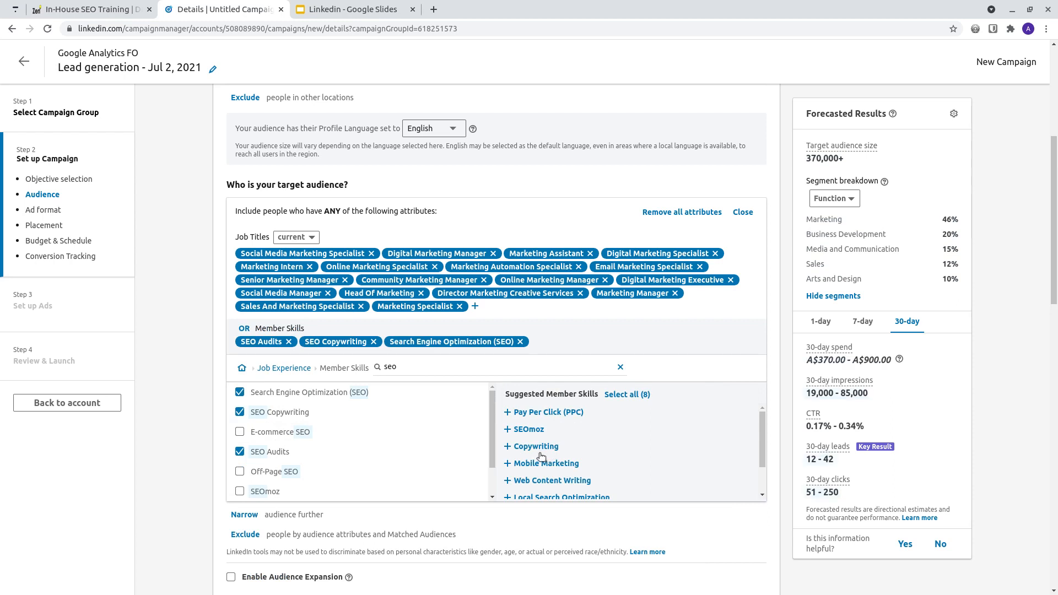
click(543, 451)
click(551, 447)
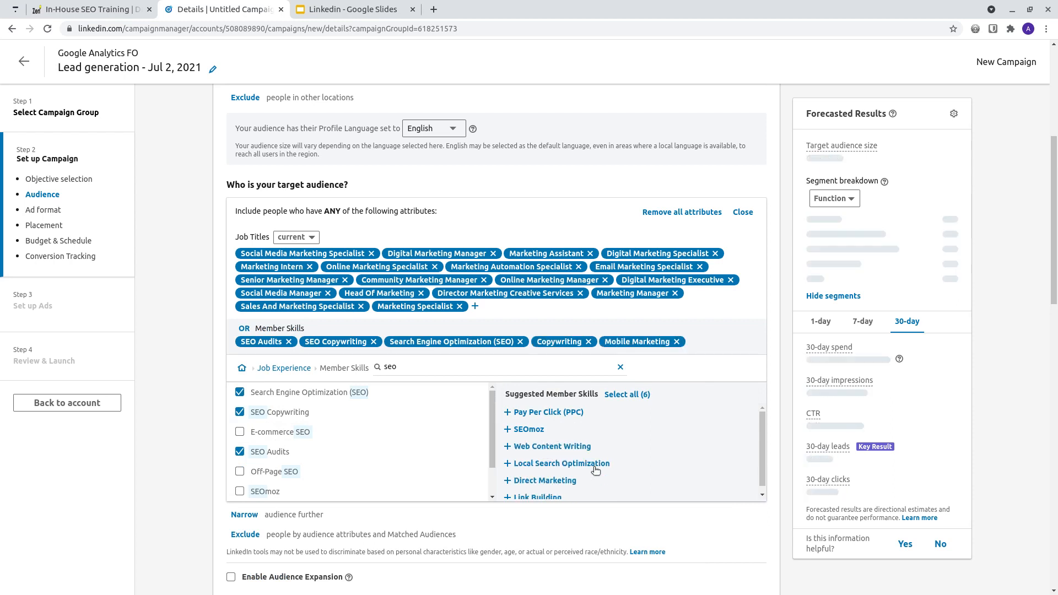
Step: Add the suggested member skills Web Content Writing, Local Search Optimization, Link Building, Direct Marketing and Pay Per Click (PPC)
click(564, 449)
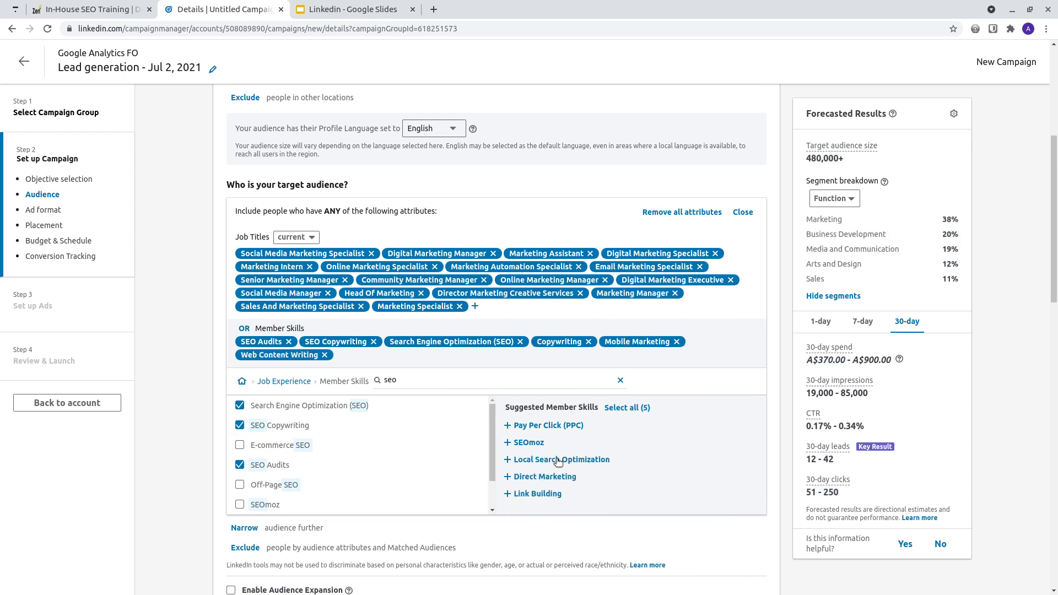
click(558, 460)
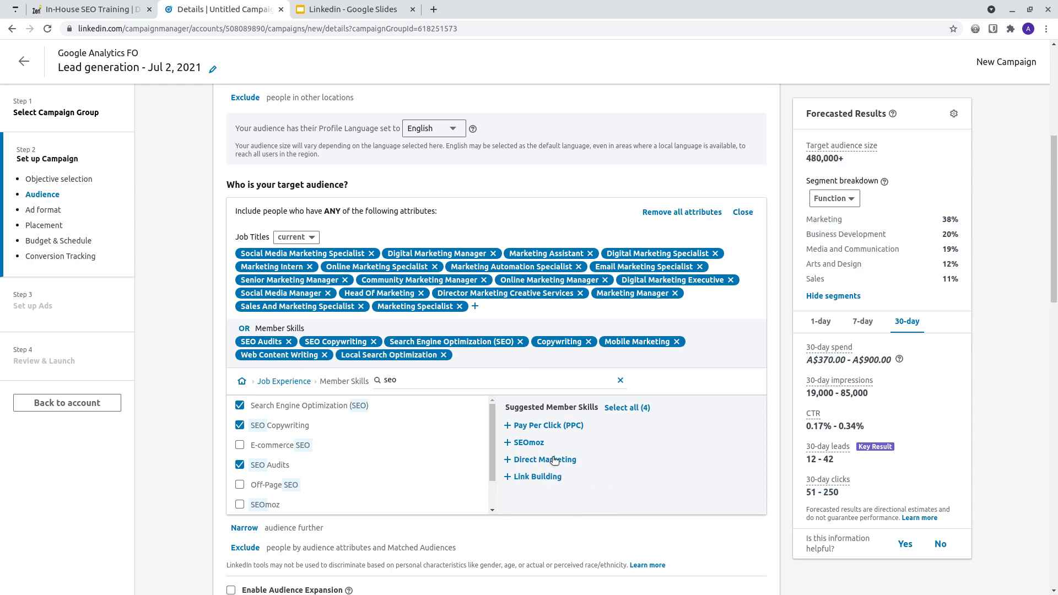
click(554, 479)
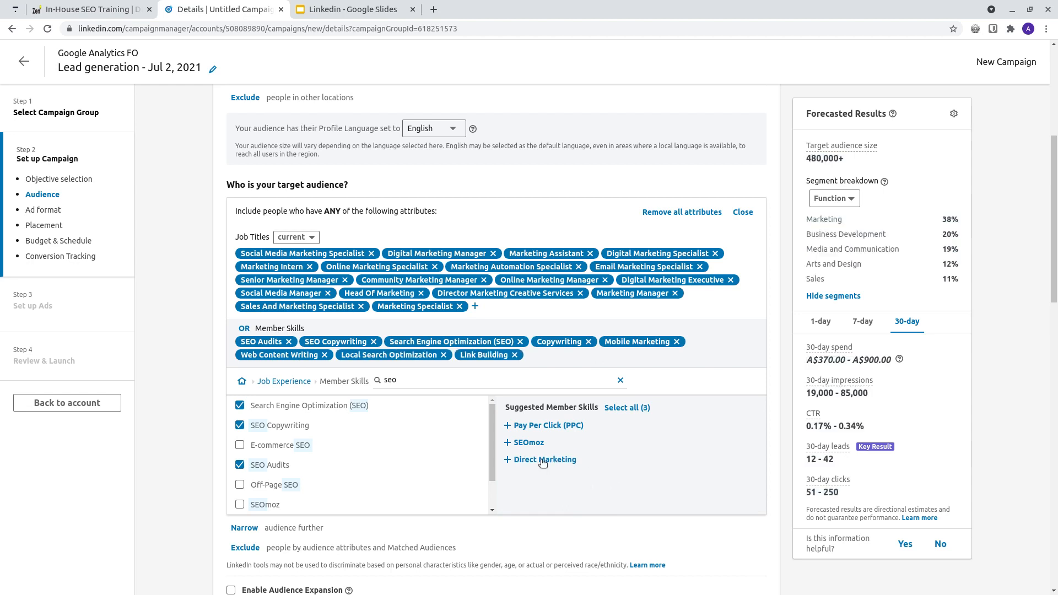
click(545, 461)
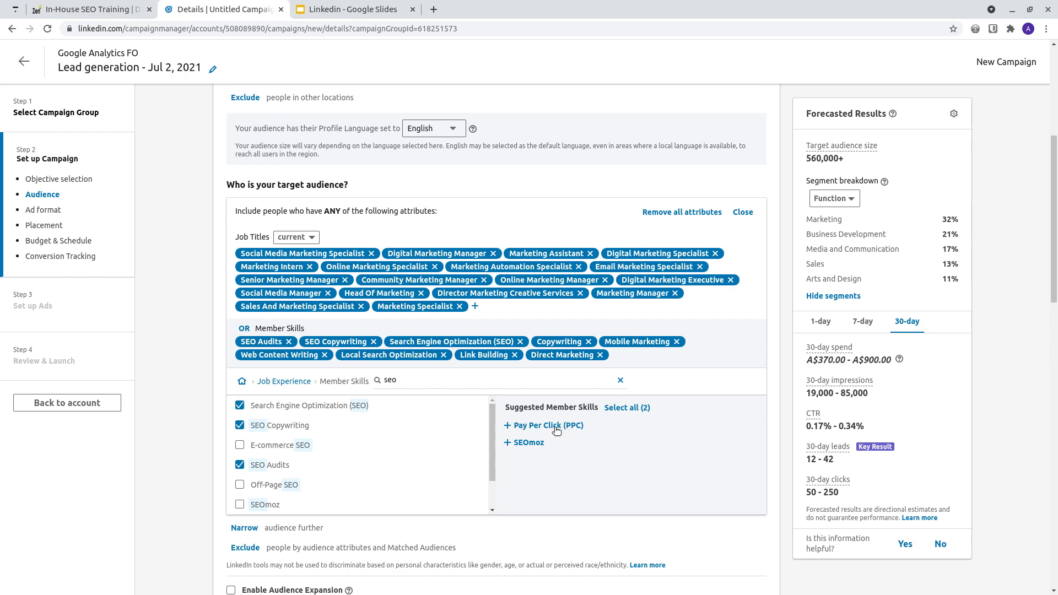
click(556, 430)
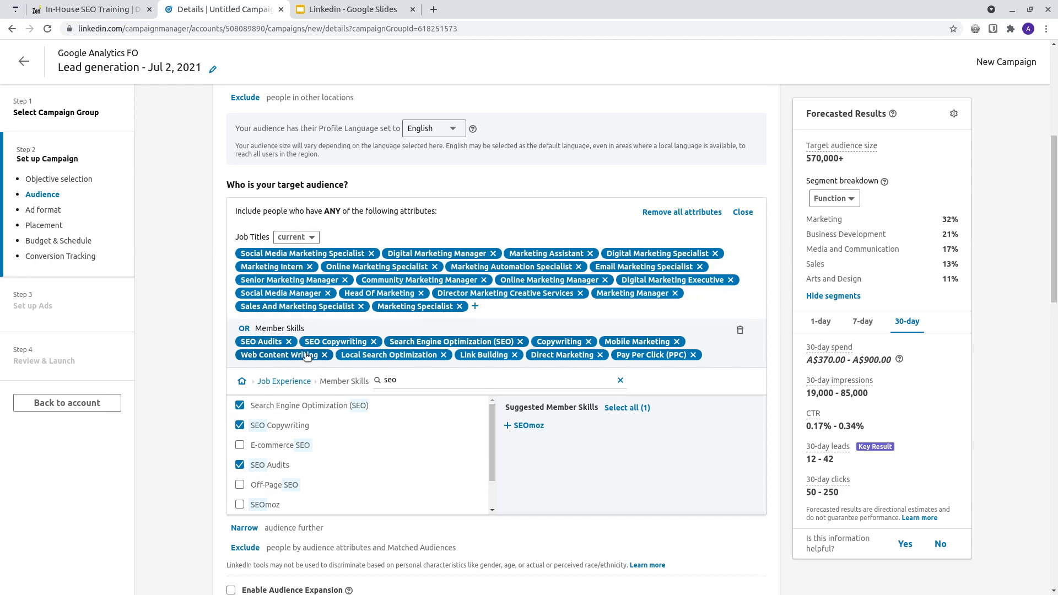
Step: Check the forecasted target audience size and break the segments down by Seniority
scroll(308, 357, down, 2)
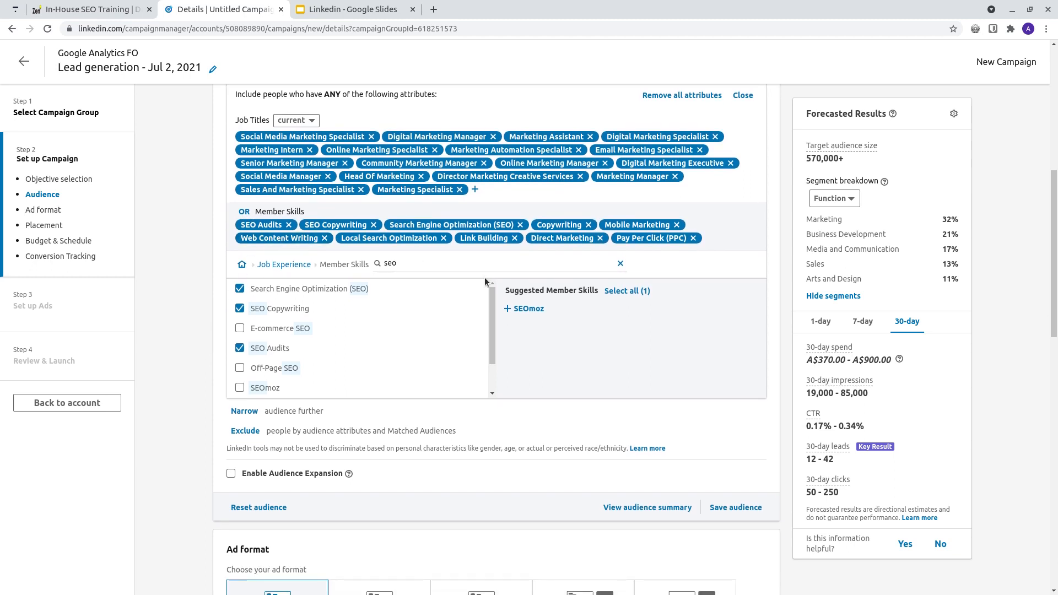
scroll(607, 199, up, 1)
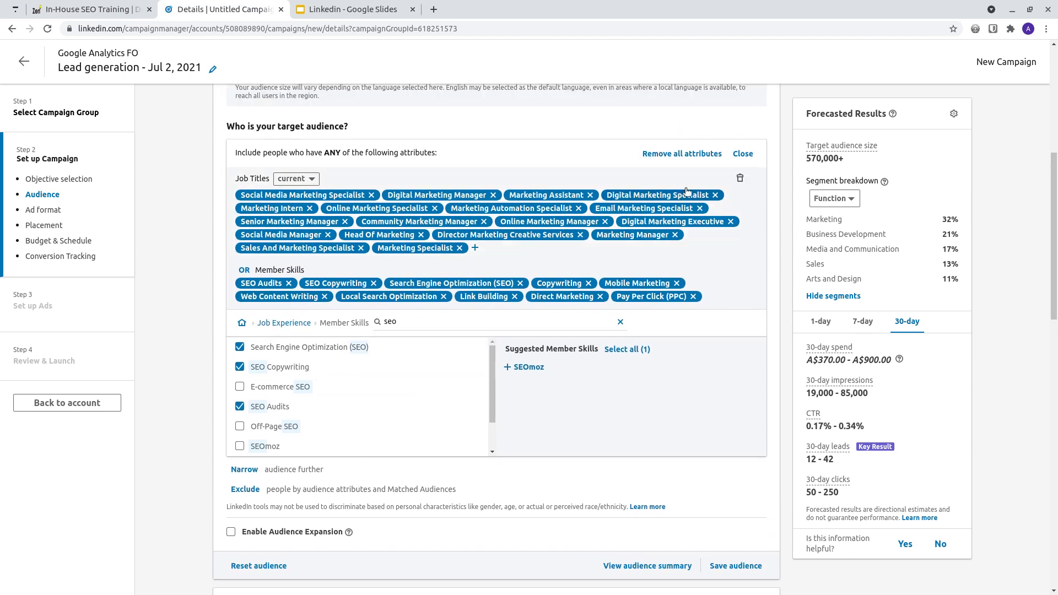
drag(854, 159, 807, 159)
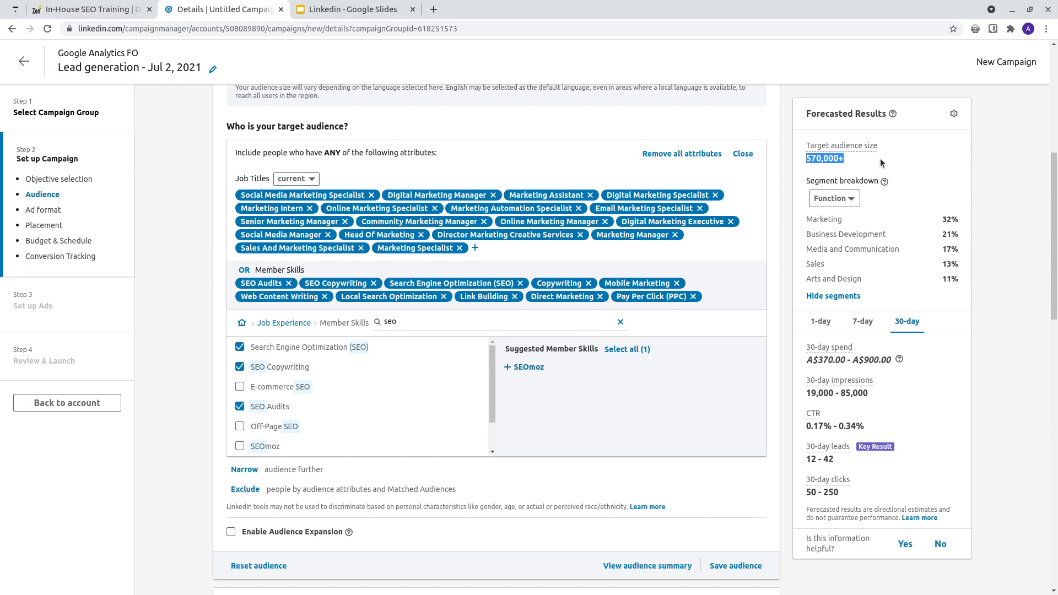
click(835, 199)
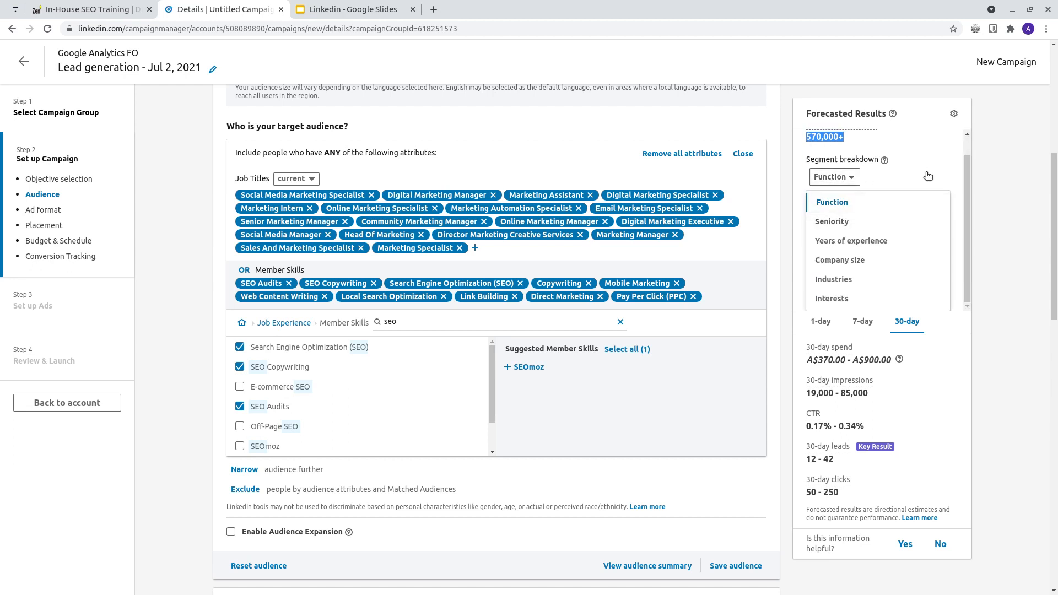
click(882, 225)
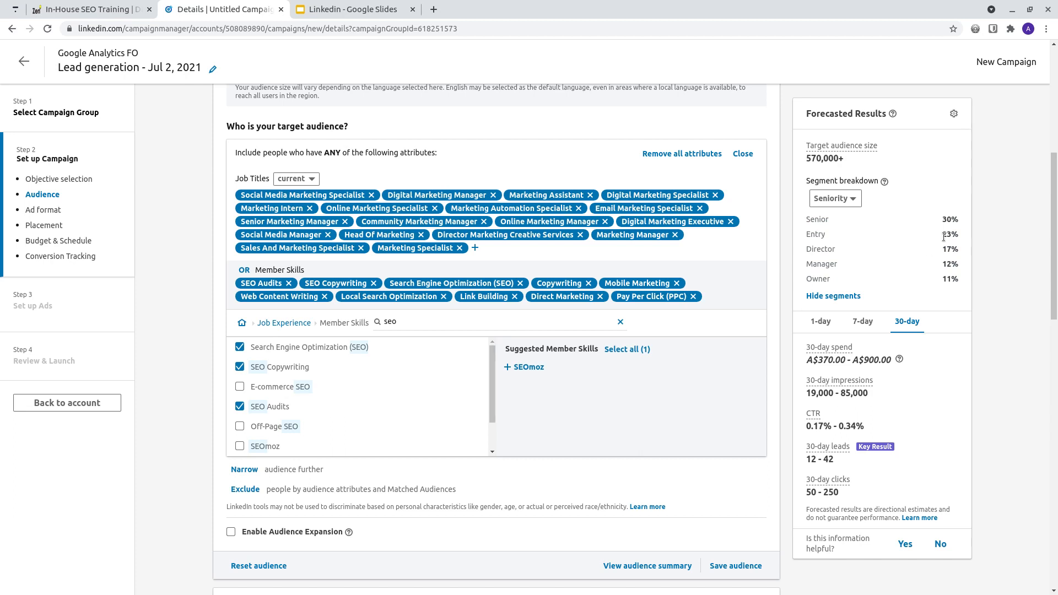
drag(942, 219, 956, 219)
Step: Remove Director Marketing Creative Services from the included job titles and review the Director, Manager, Entry and Owner segments in the seniority breakdown
scroll(381, 274, up, 1)
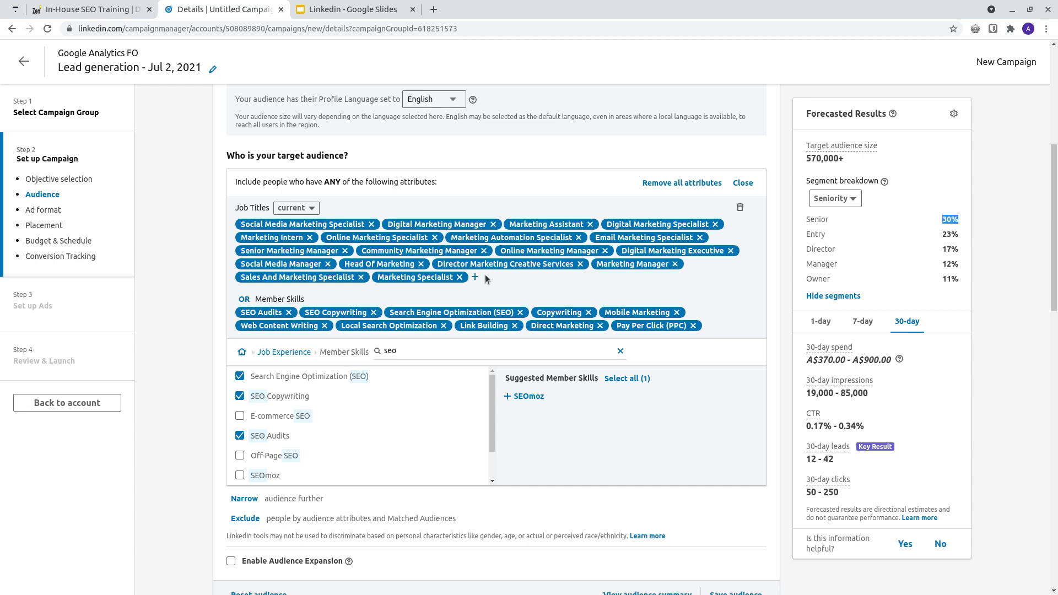
click(580, 265)
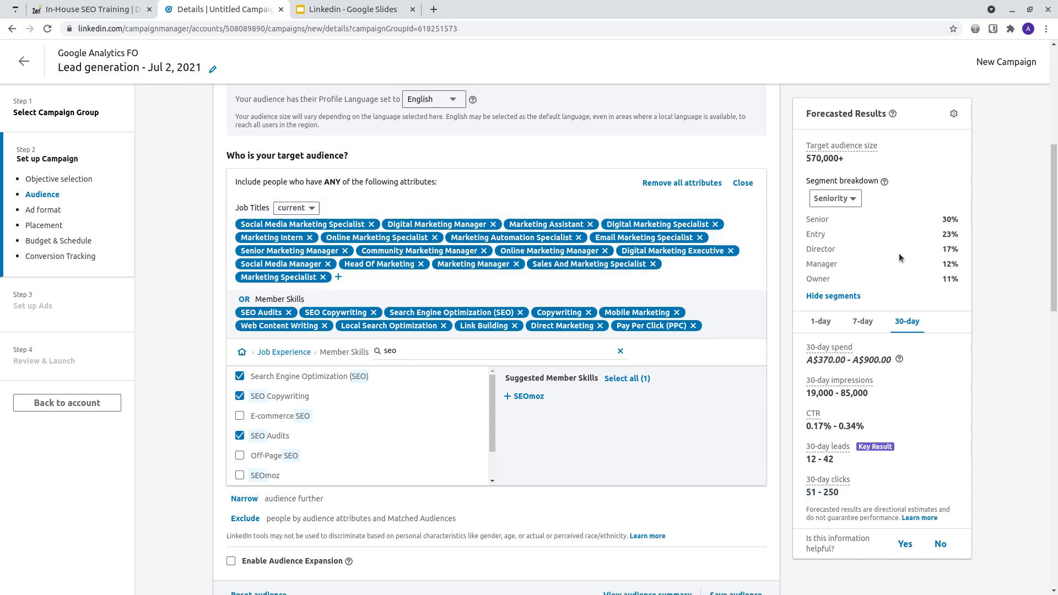
double_click(947, 249)
double_click(946, 264)
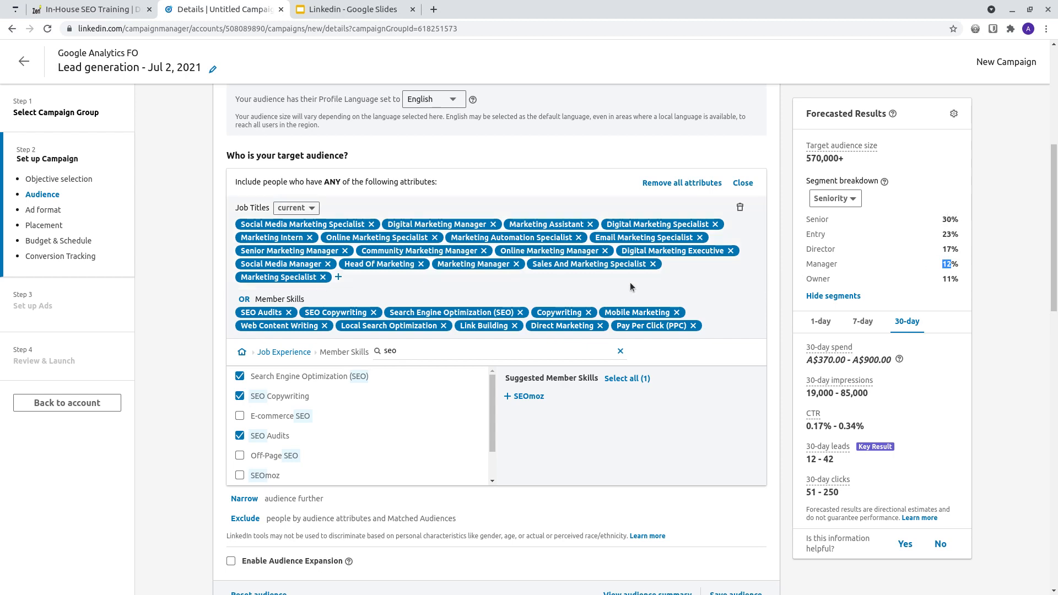
double_click(820, 234)
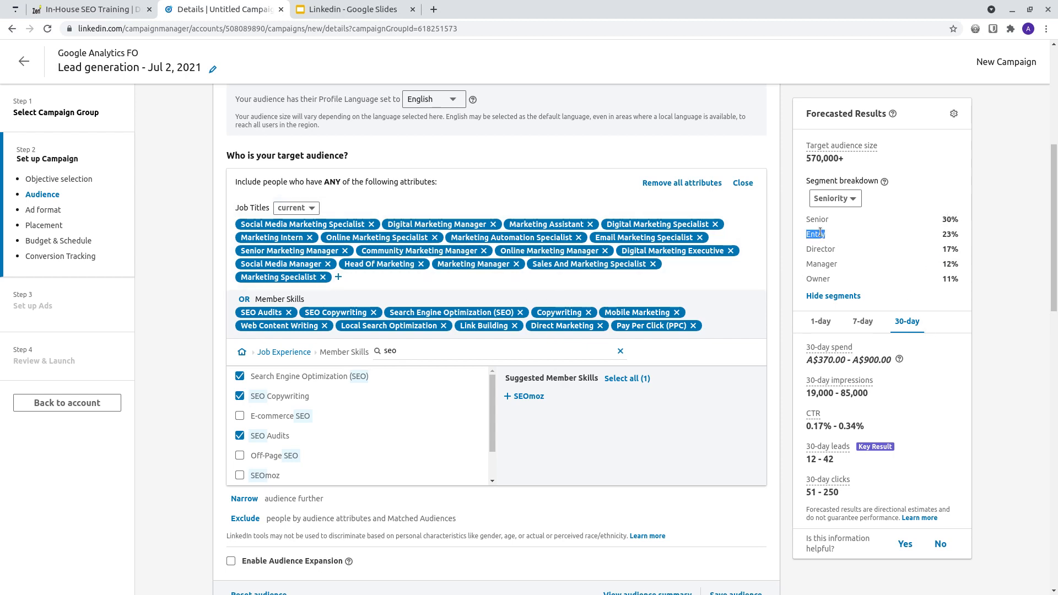
double_click(820, 279)
Step: Examine the audience's Years of experience breakdown and return the segment breakdown to Seniority to check the Director segment
click(835, 198)
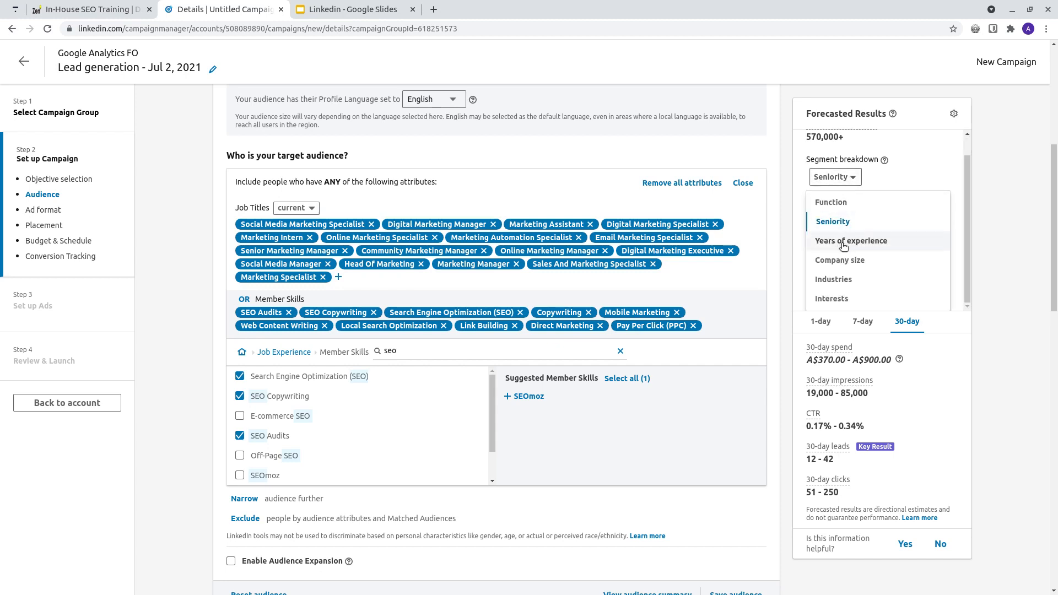
click(851, 241)
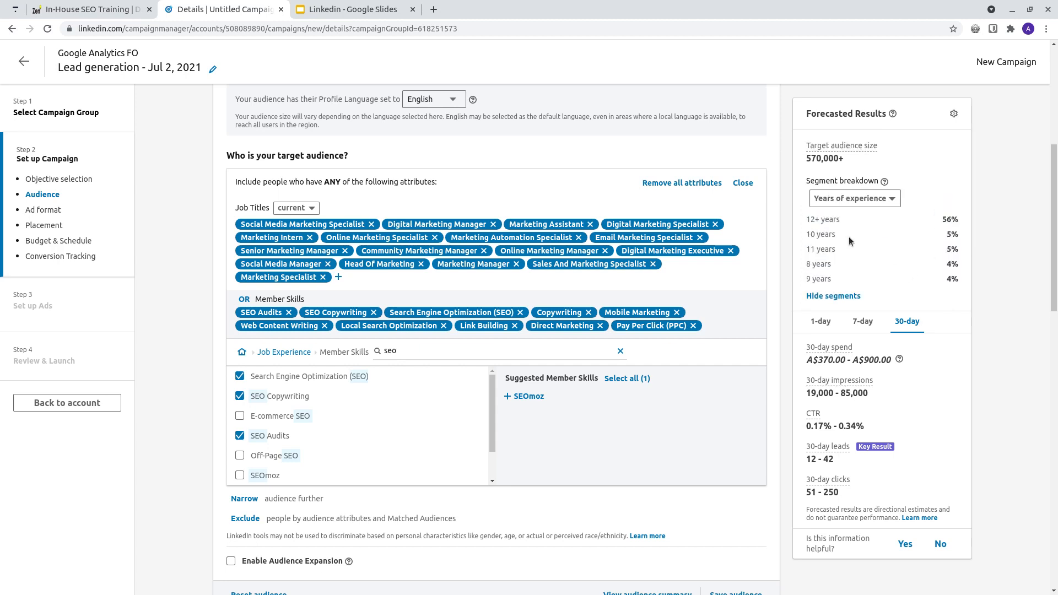
triple_click(842, 220)
click(848, 203)
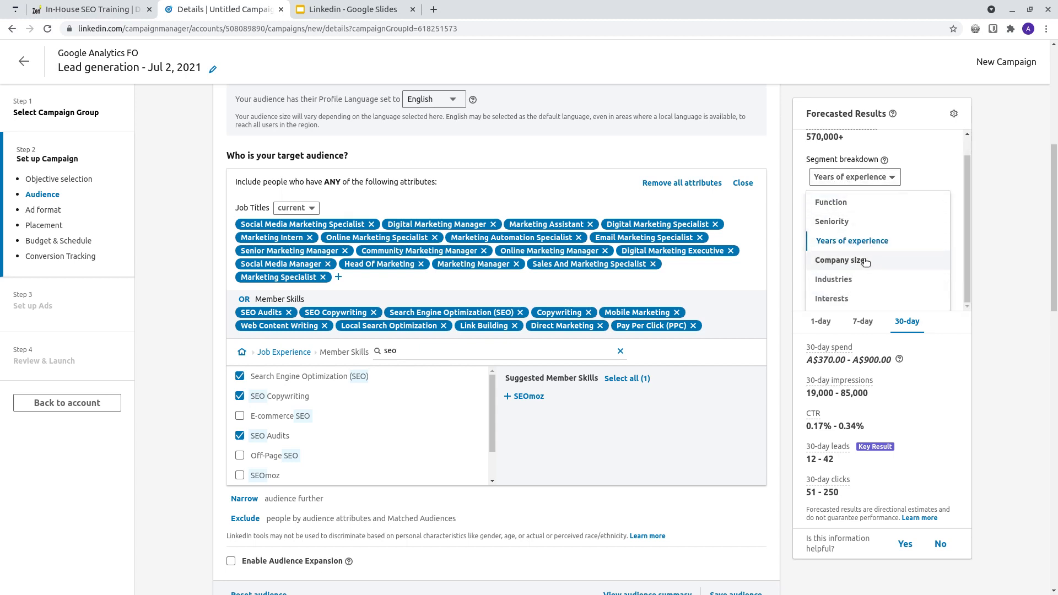
click(832, 221)
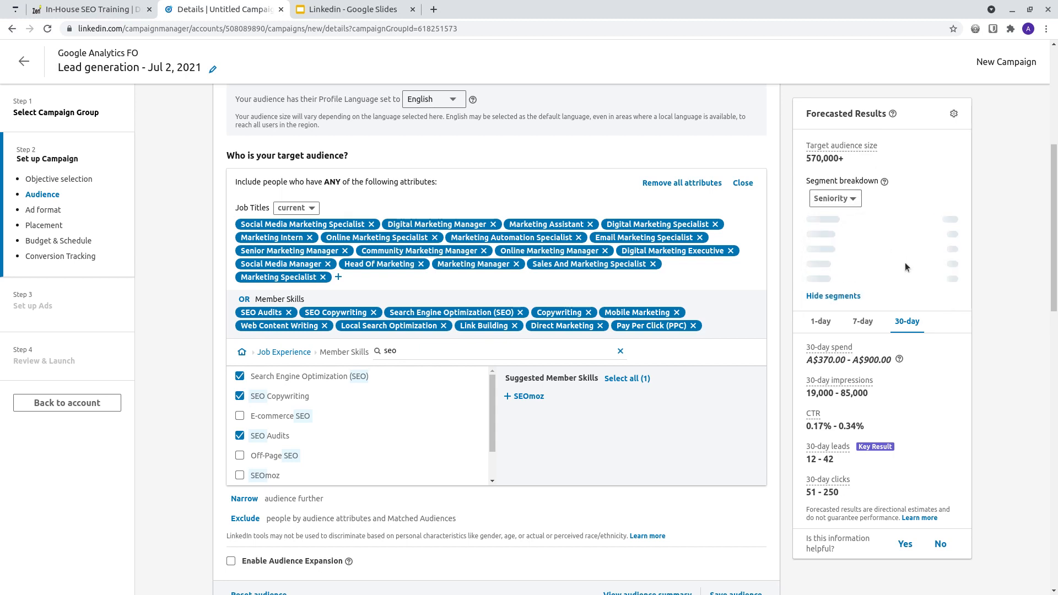
click(835, 198)
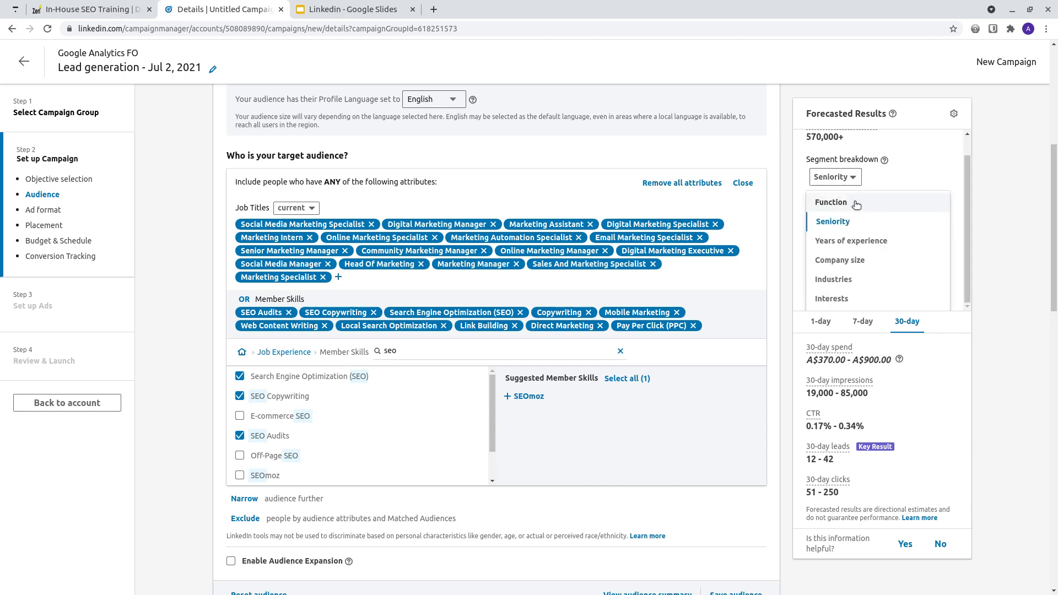
click(837, 222)
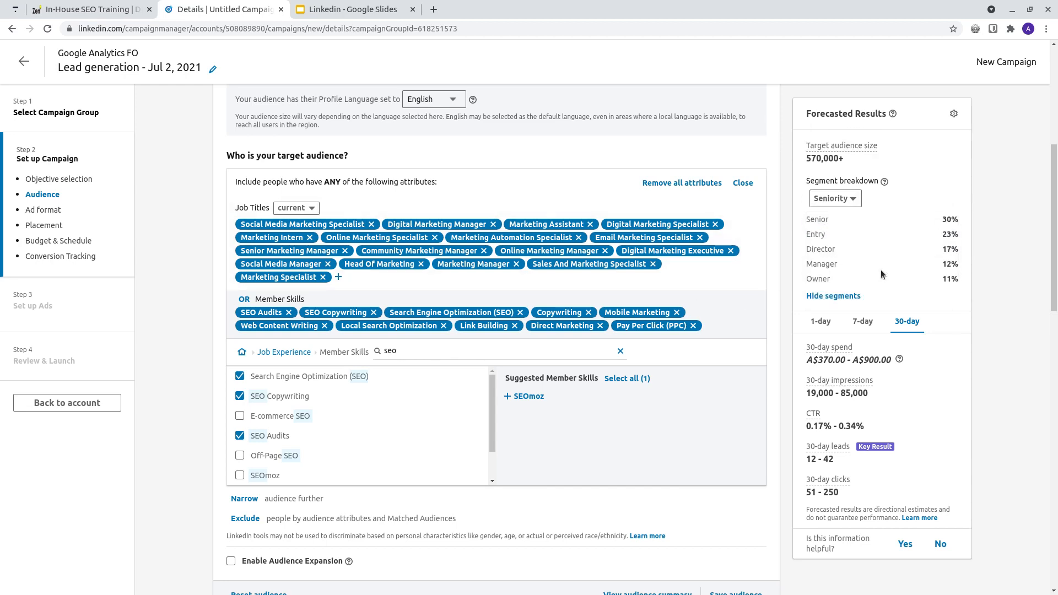
double_click(826, 250)
Step: Return to the top-level attribute categories and review the location, language, job titles and member skills against the target audience size
scroll(428, 369, up, 1)
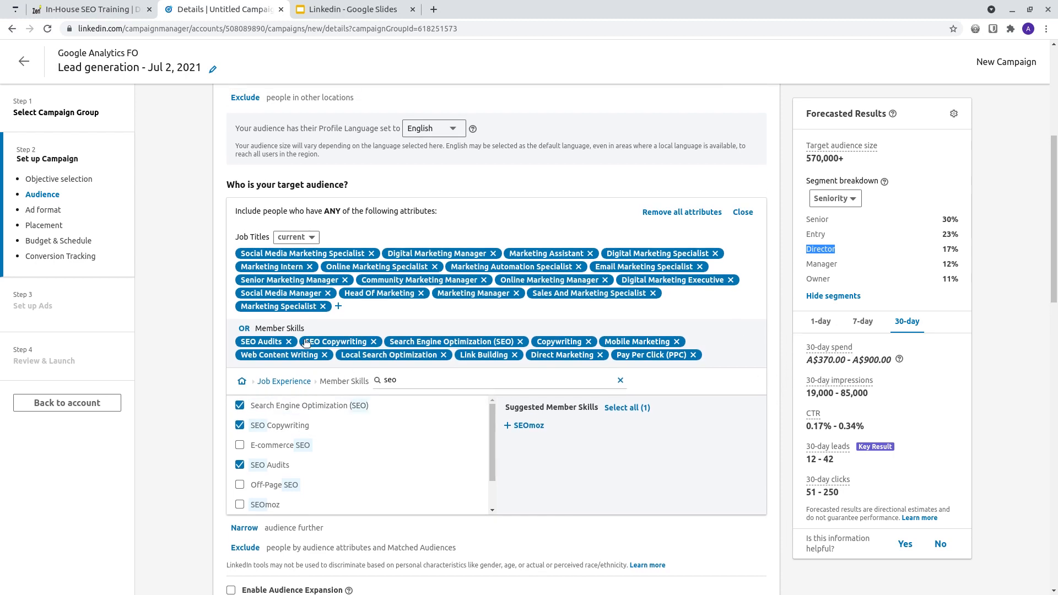
click(816, 159)
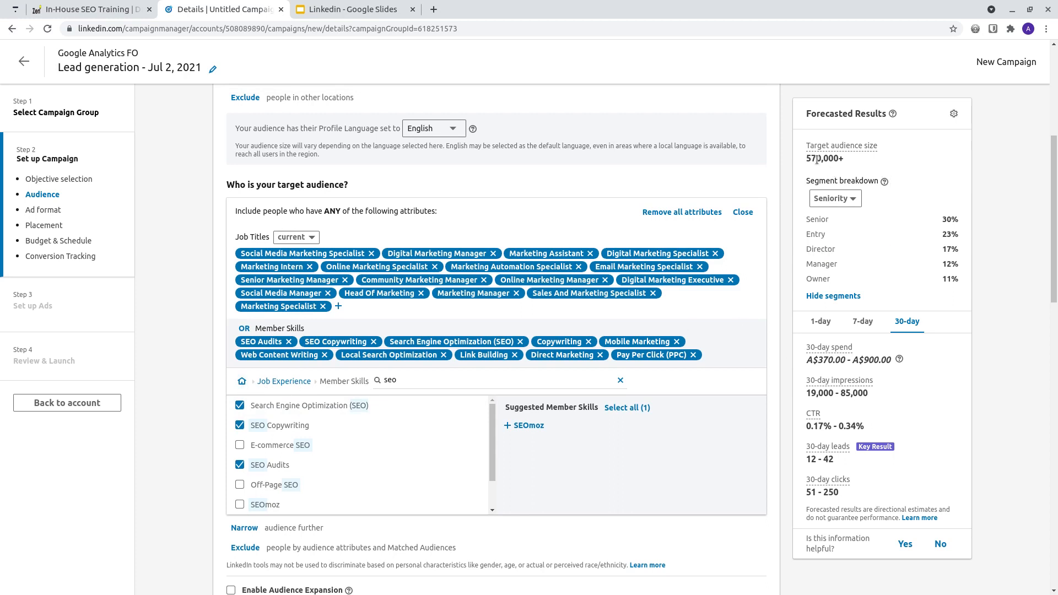
double_click(817, 160)
click(242, 381)
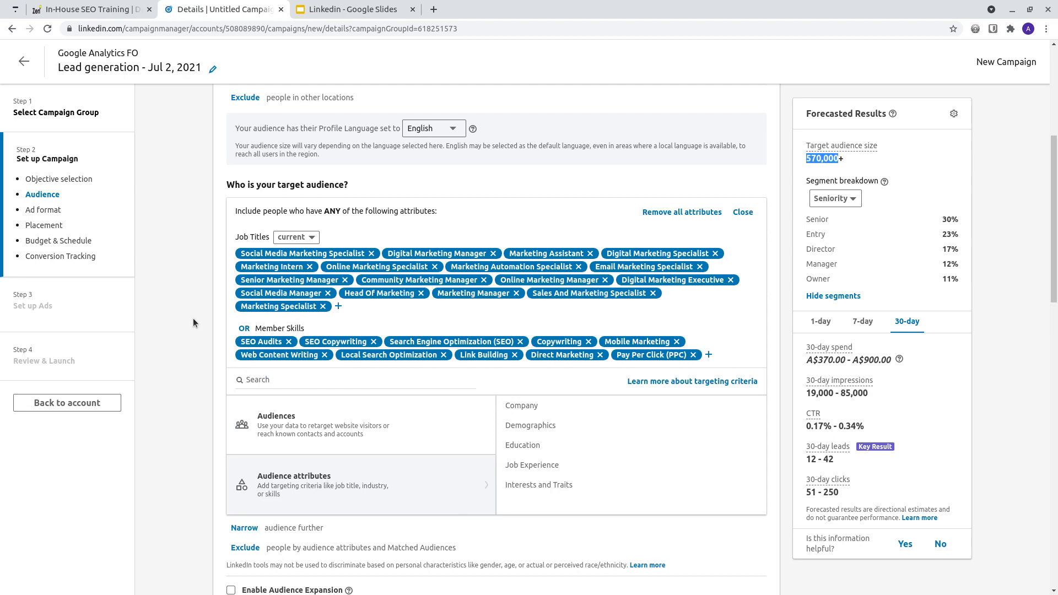
scroll(199, 320, up, 3)
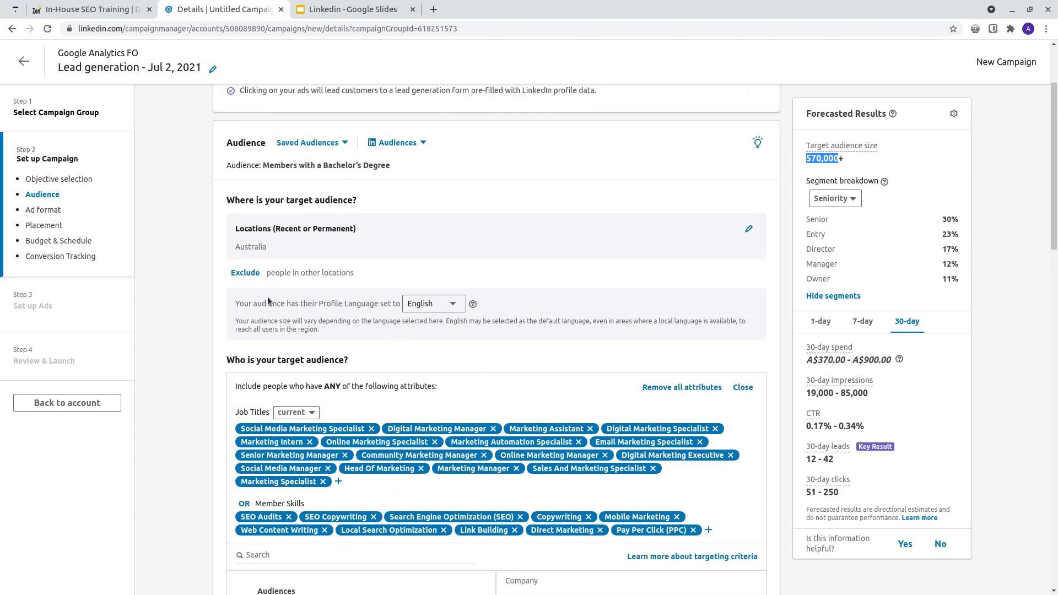
scroll(342, 347, down, 2)
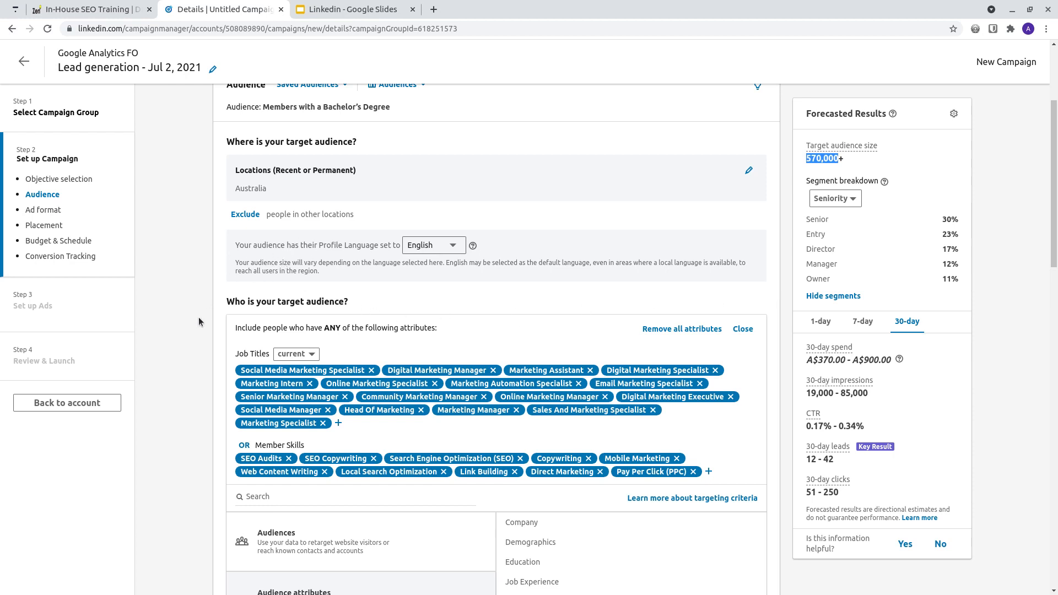
scroll(199, 348, down, 3)
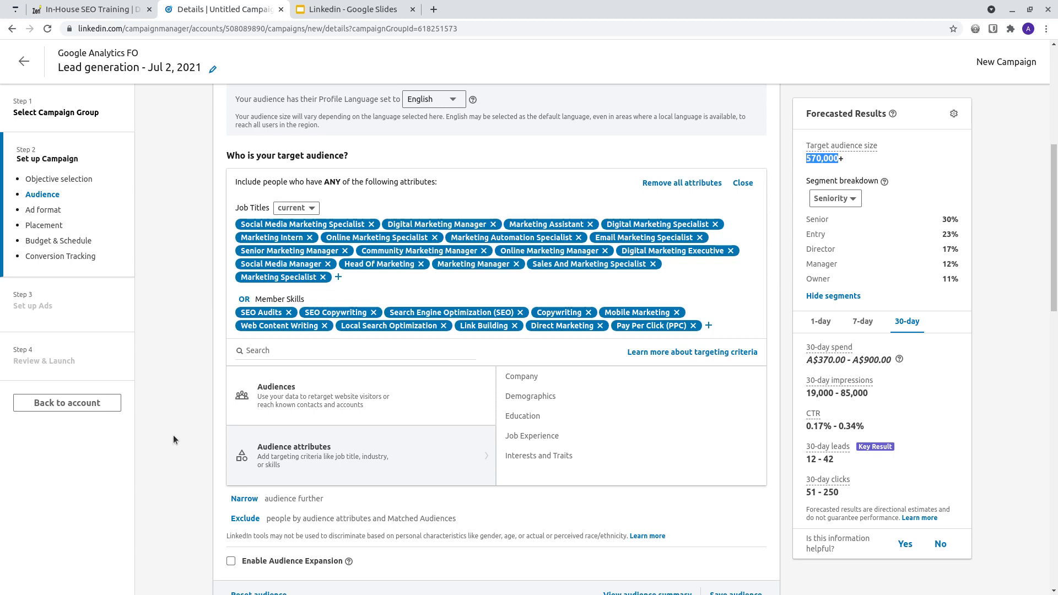
scroll(196, 383, down, 2)
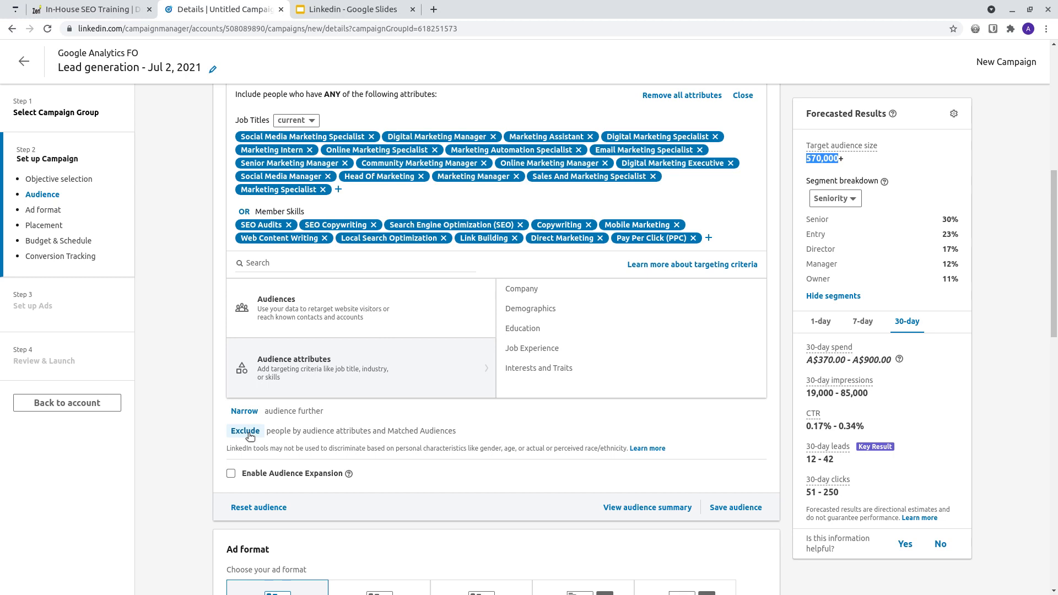
double_click(817, 159)
scroll(393, 374, up, 3)
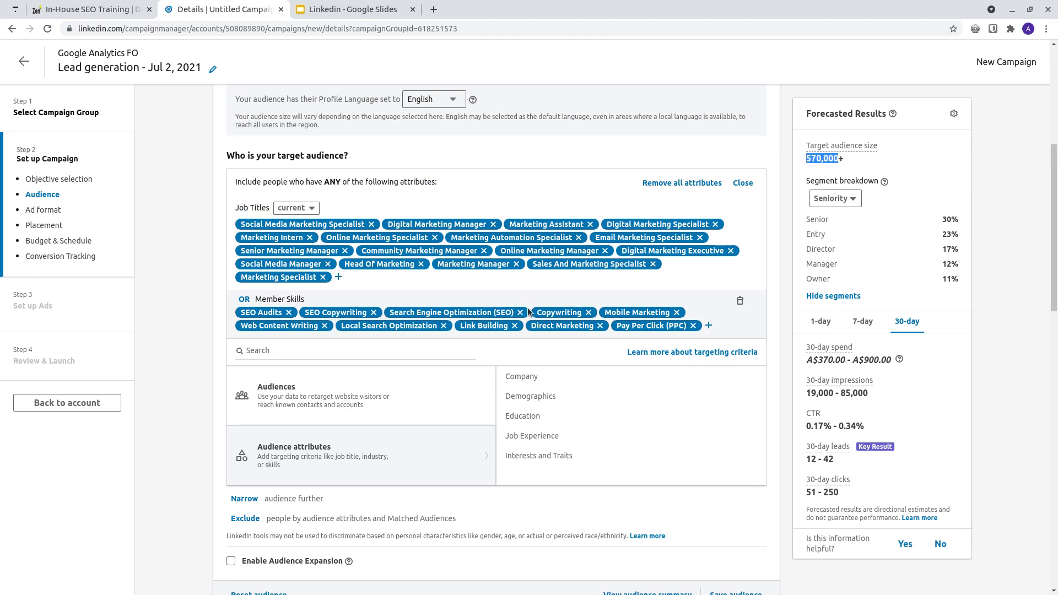
Step: Look into the Job Titles attribute under Job Experience and return to the top-level attribute categories
click(537, 435)
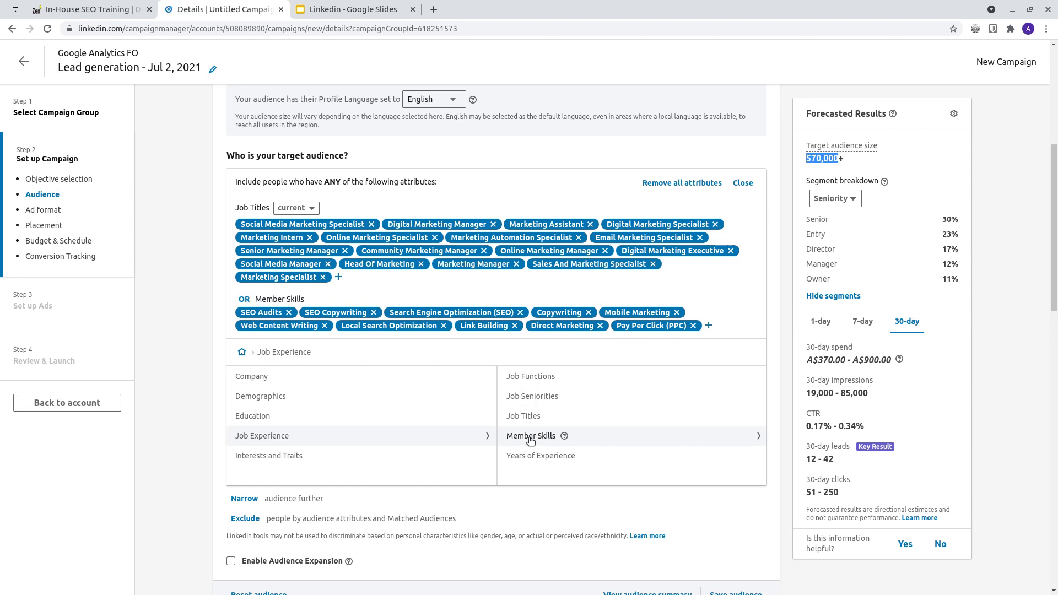
click(524, 418)
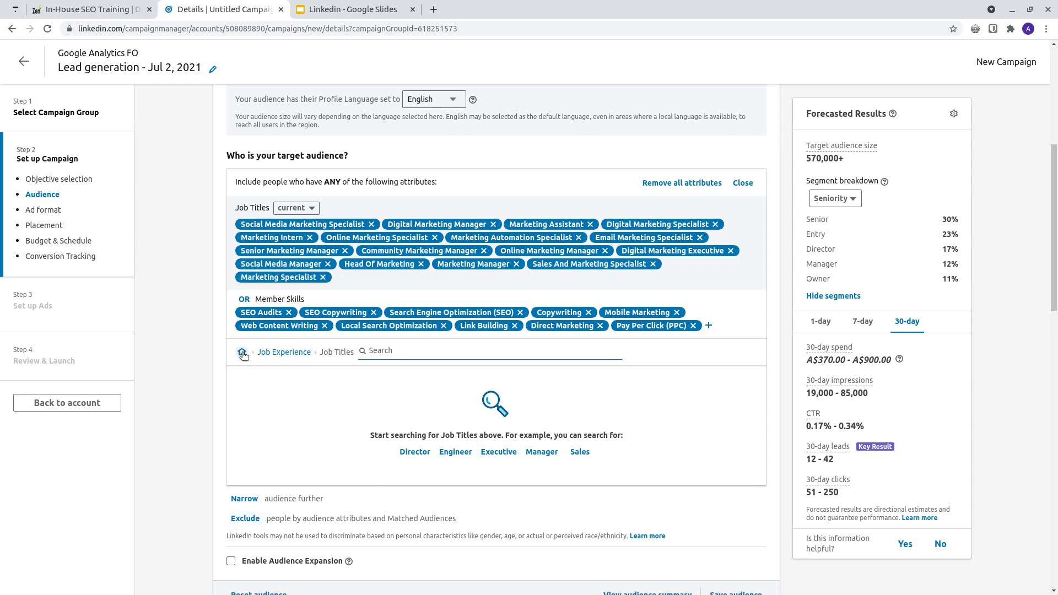
click(242, 354)
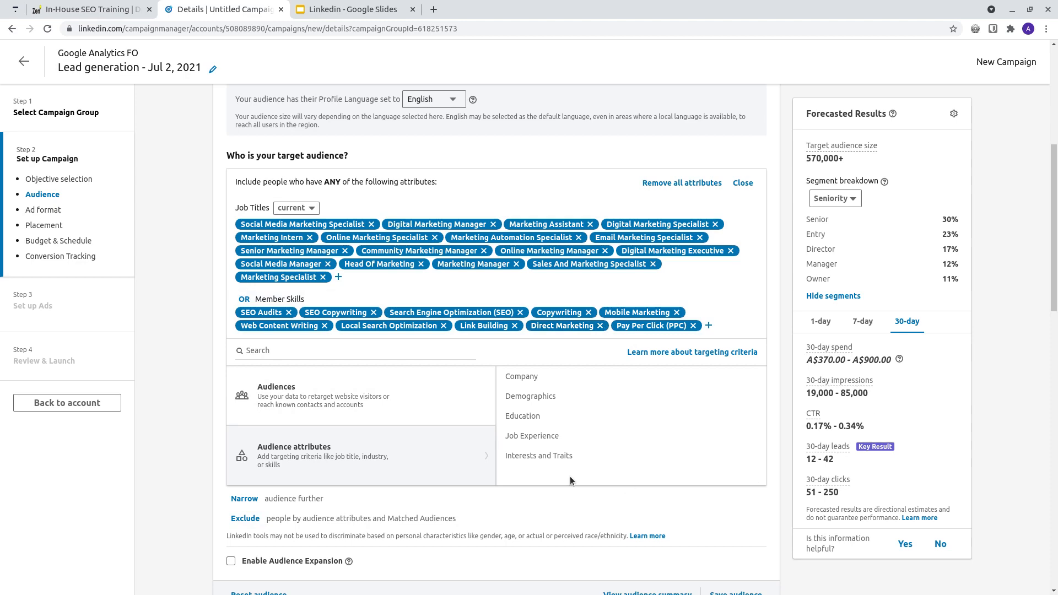
scroll(571, 481, down, 2)
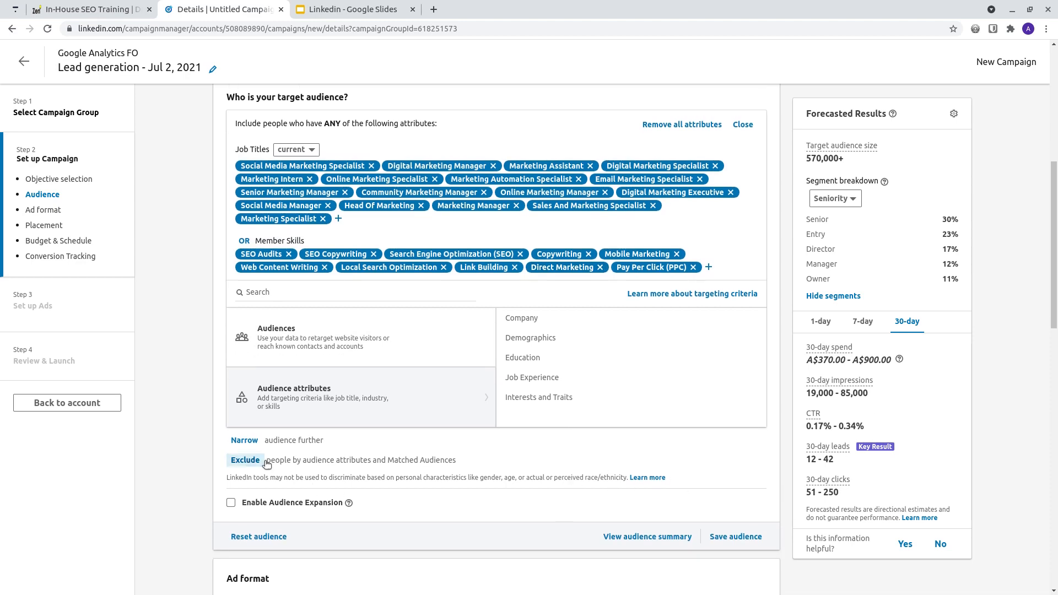
Step: Start excluding people from the target audience by audience attributes
click(245, 460)
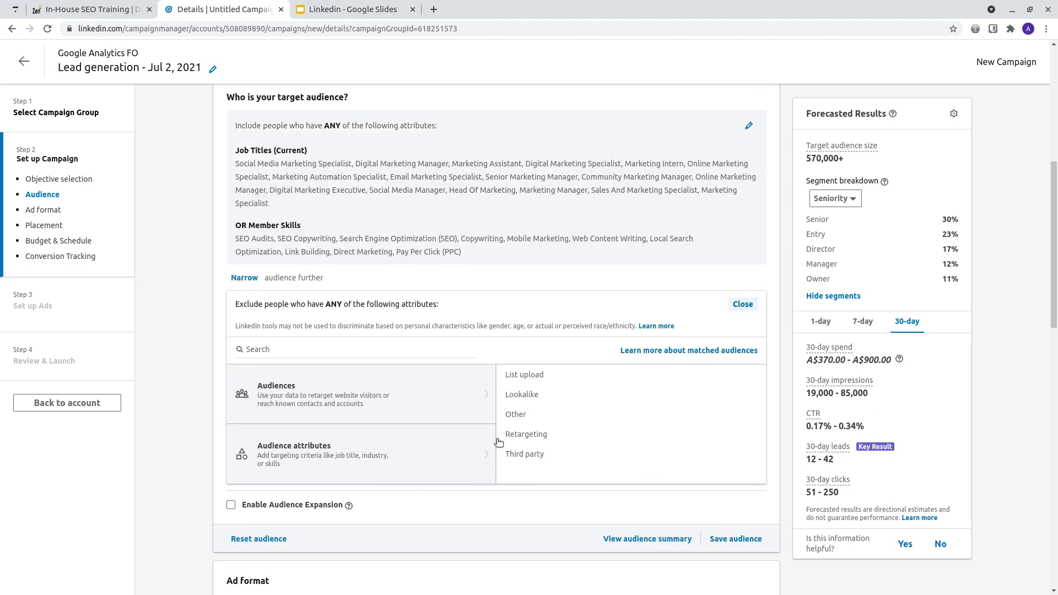
click(356, 451)
mouse_move(552, 371)
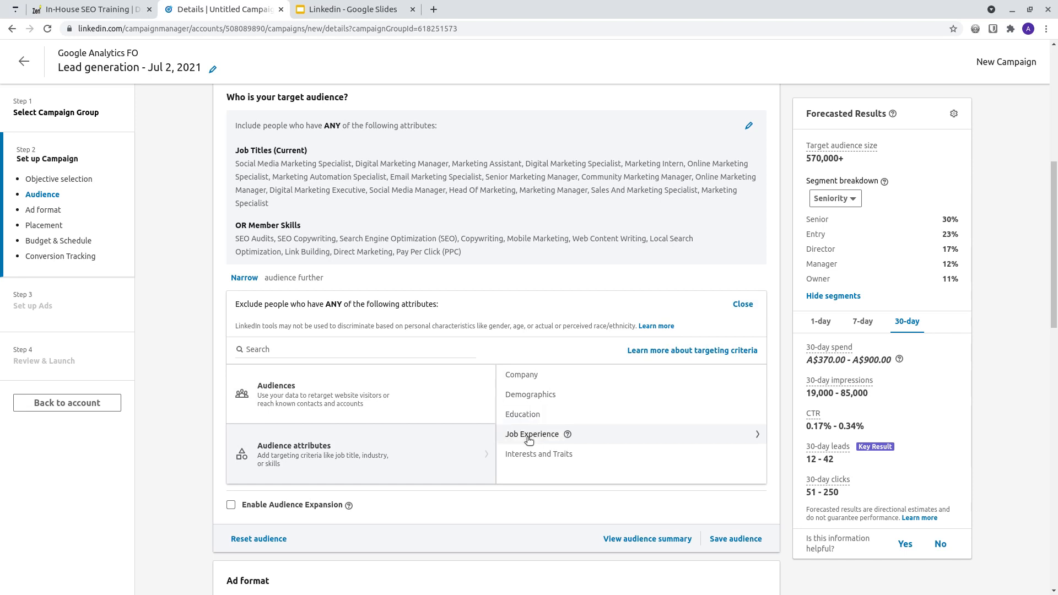
Step: Look through the Company and Demographics attributes available for exclusion and return to the top-level attribute categories
click(524, 376)
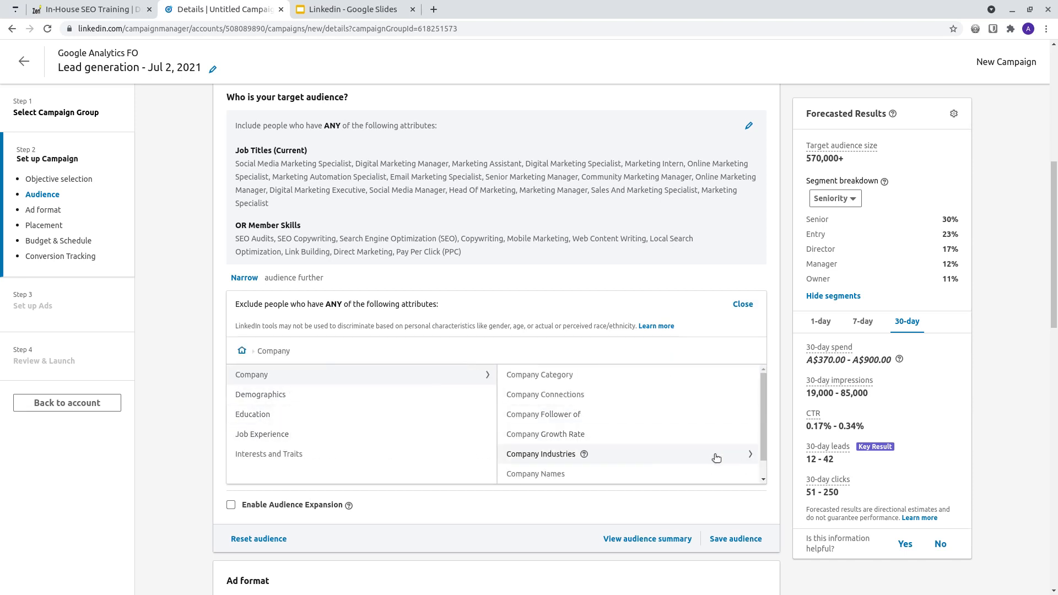
scroll(711, 455, down, 1)
click(241, 351)
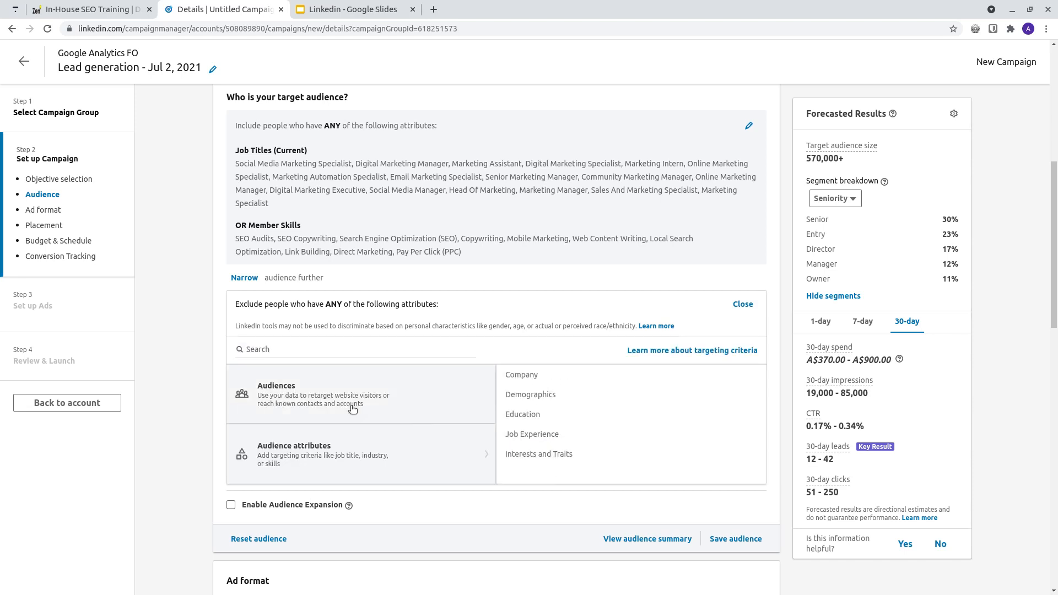
click(519, 398)
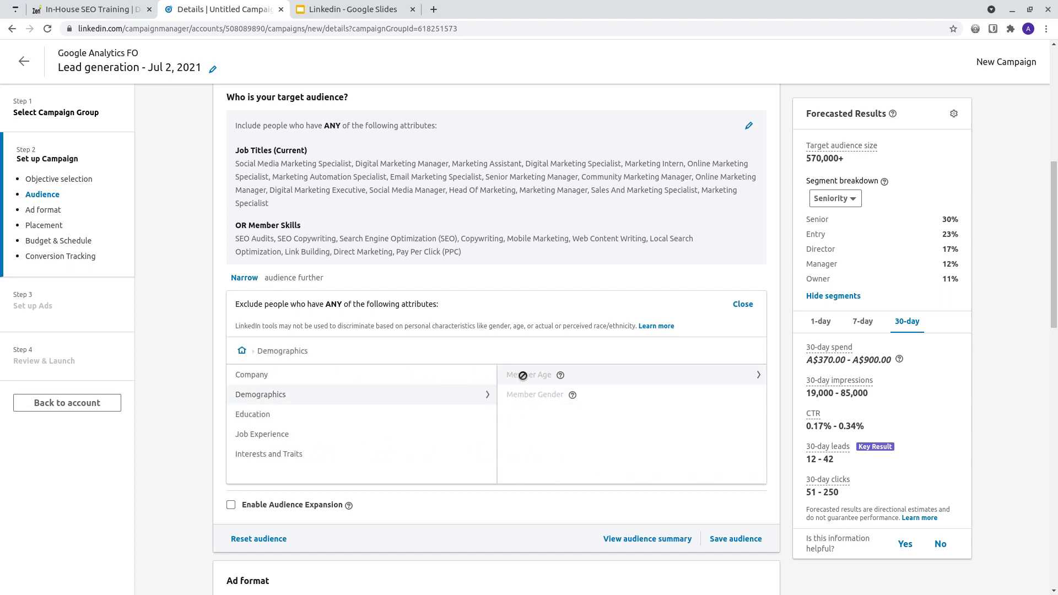
mouse_move(558, 377)
click(241, 351)
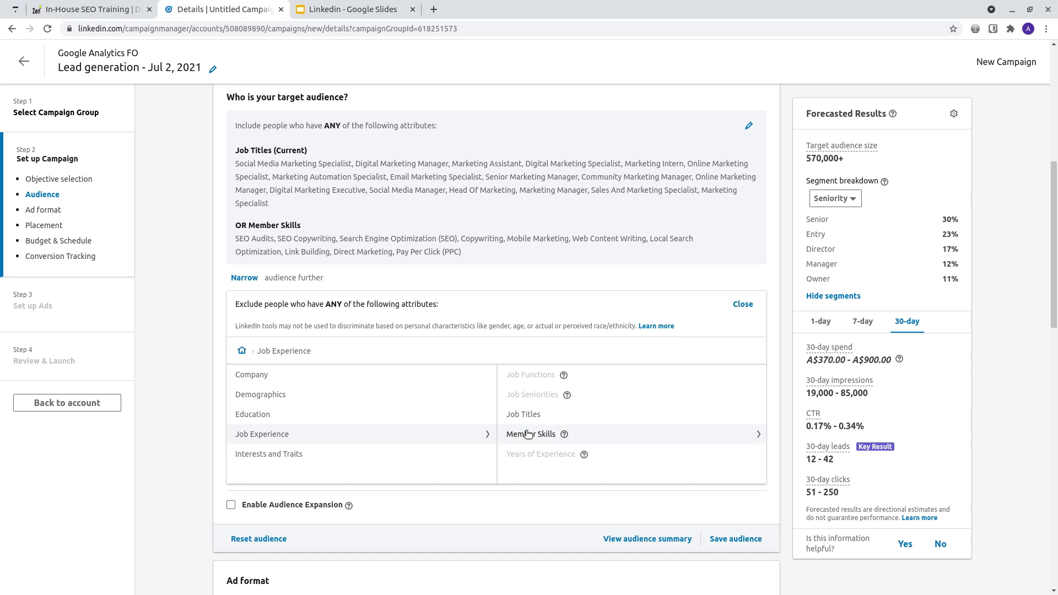
Step: Exclude people with the Program Management member skill, using the suggested skill search under Job Experience
click(526, 434)
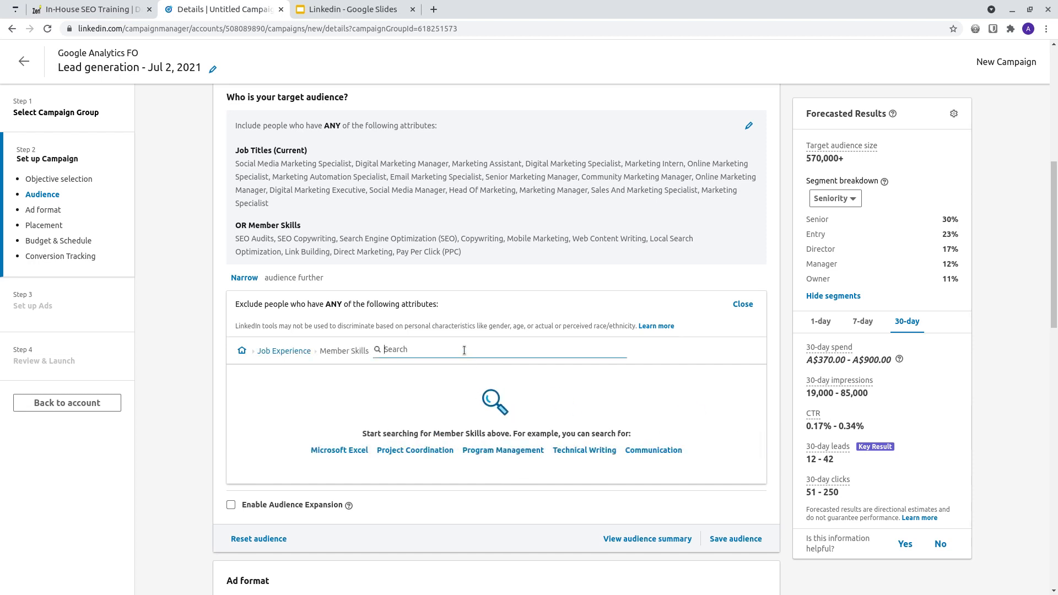
click(506, 450)
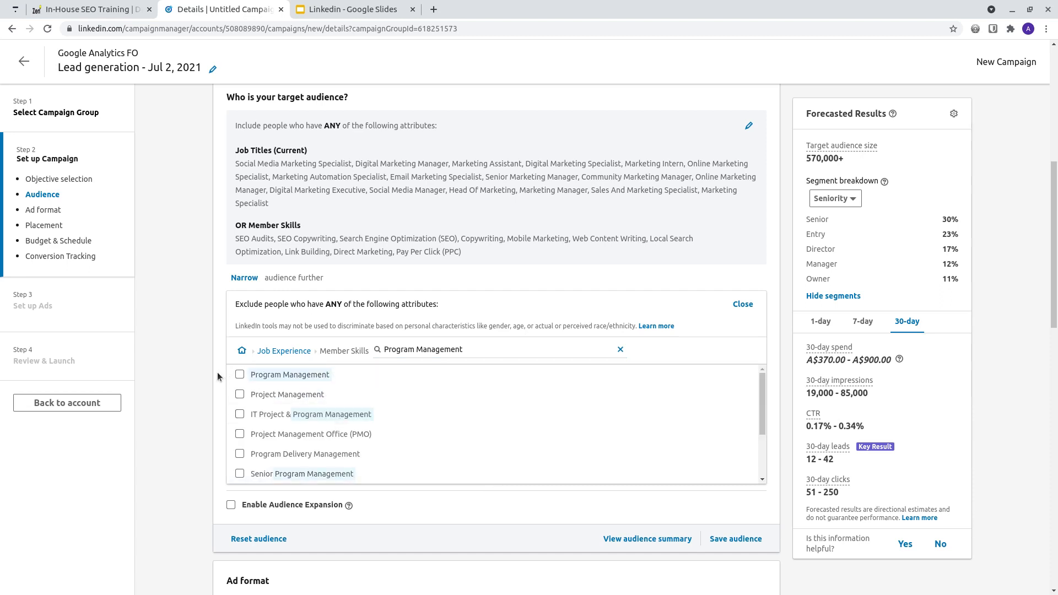
click(240, 375)
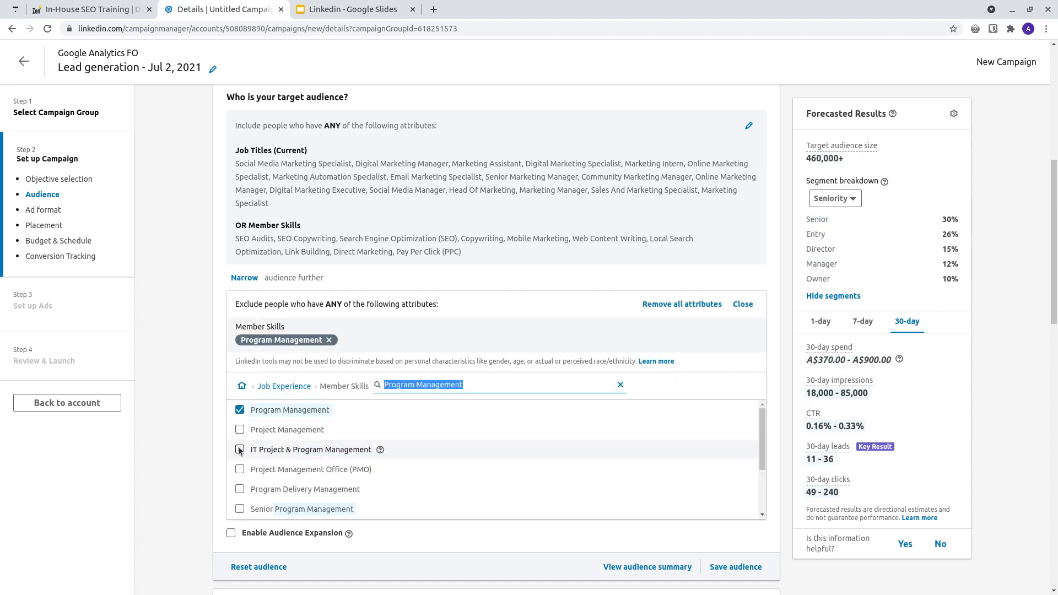
Step: Switch the Program Management exclusion off and on again to compare the target audience size and the Entry segment
click(239, 411)
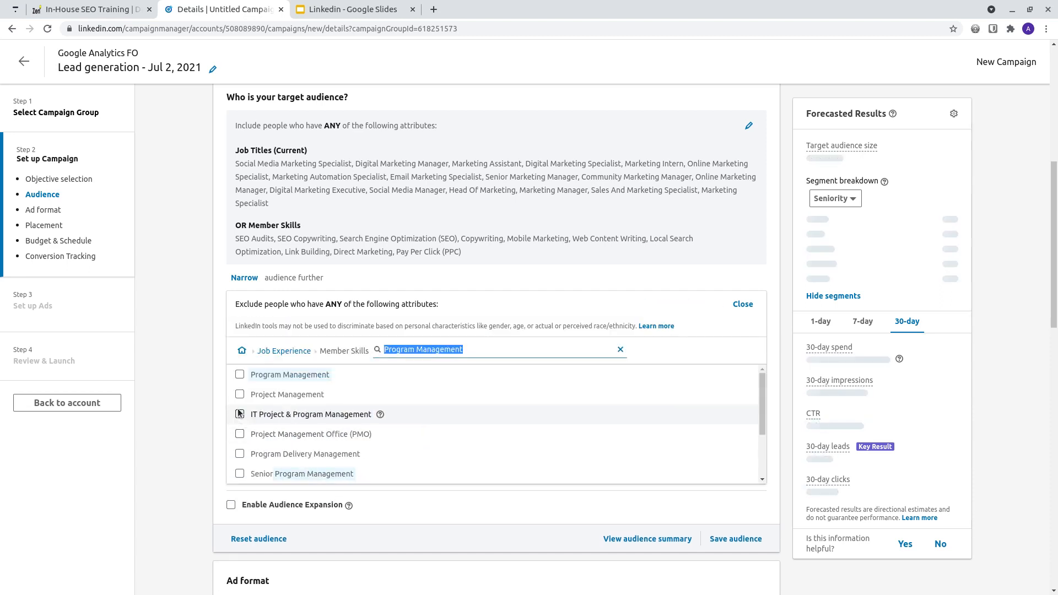
click(240, 375)
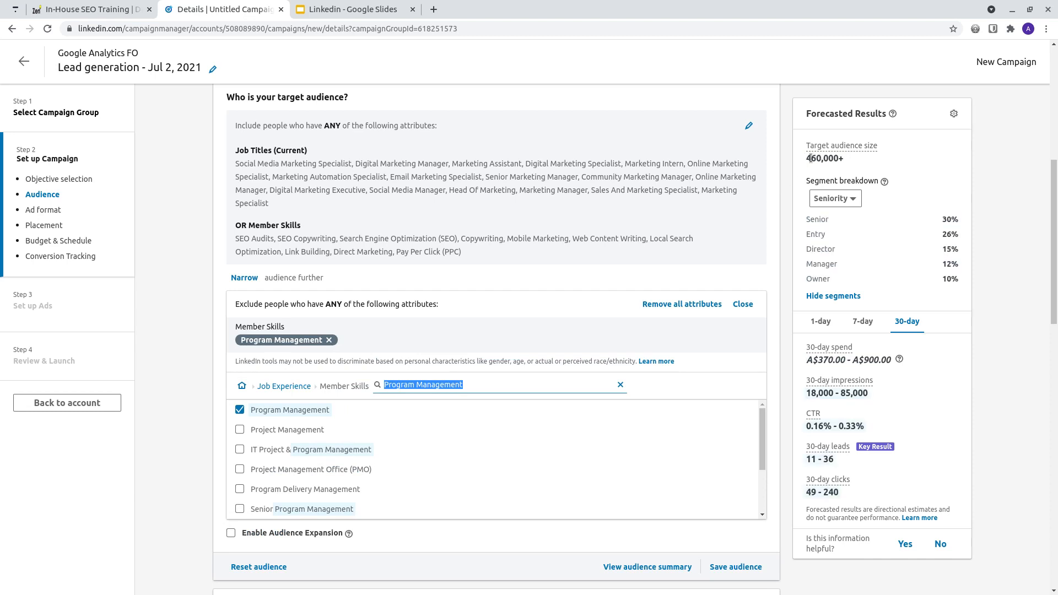
drag(805, 160, 852, 160)
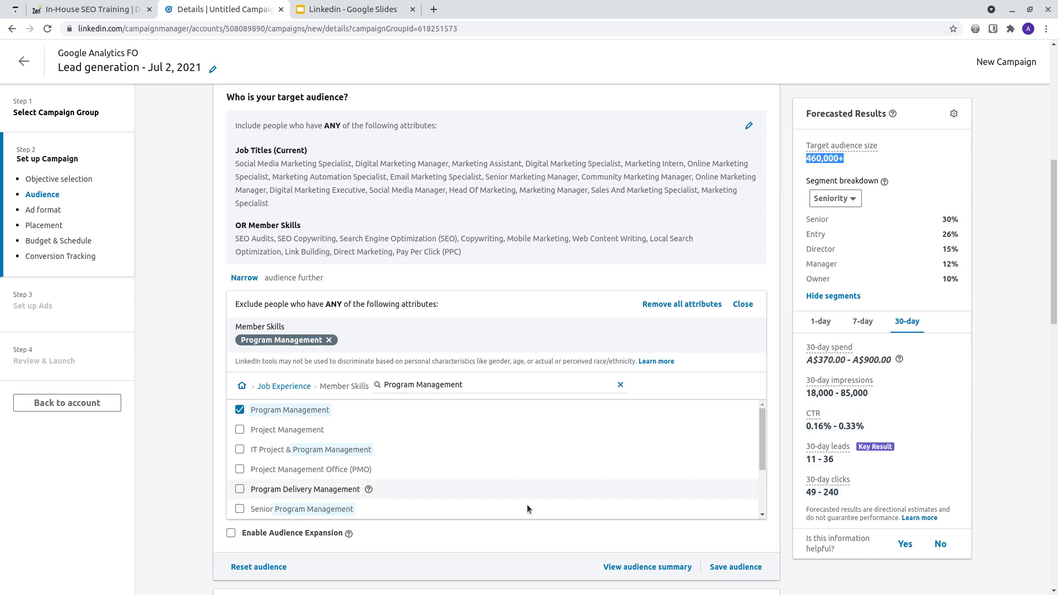
click(239, 410)
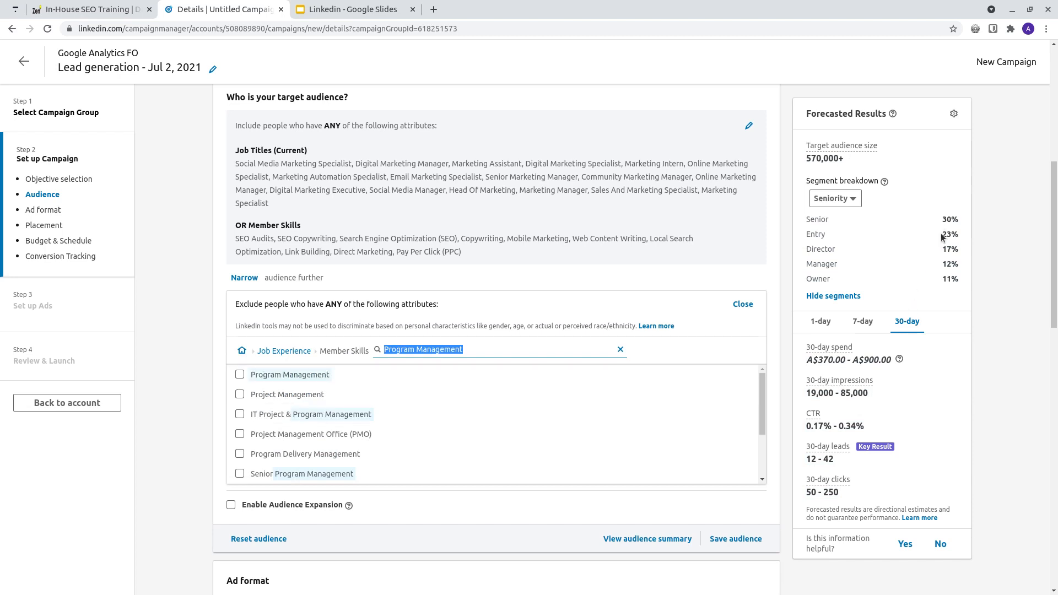
drag(941, 233, 955, 233)
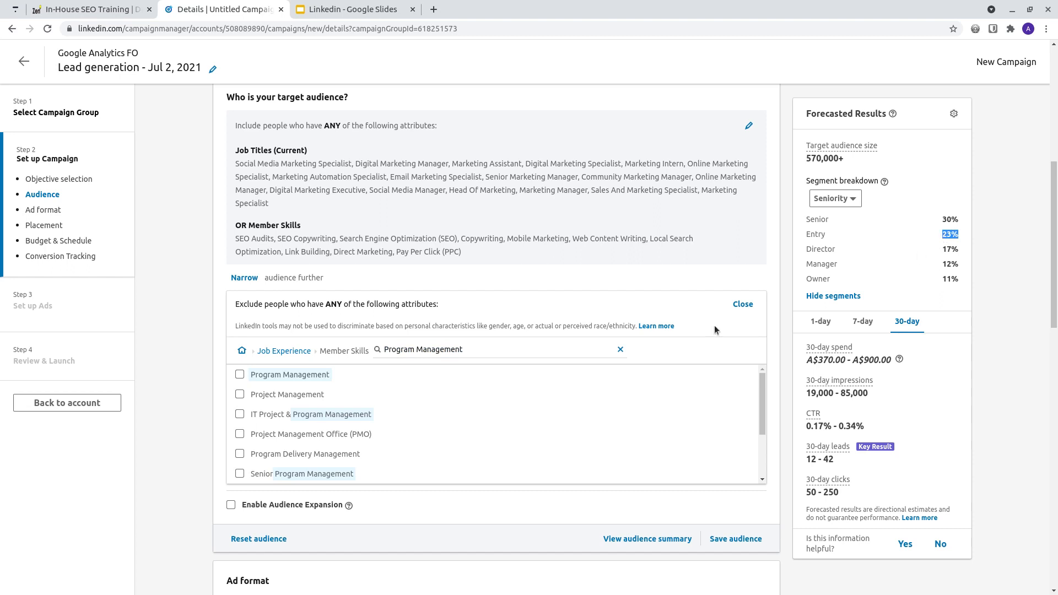
click(240, 374)
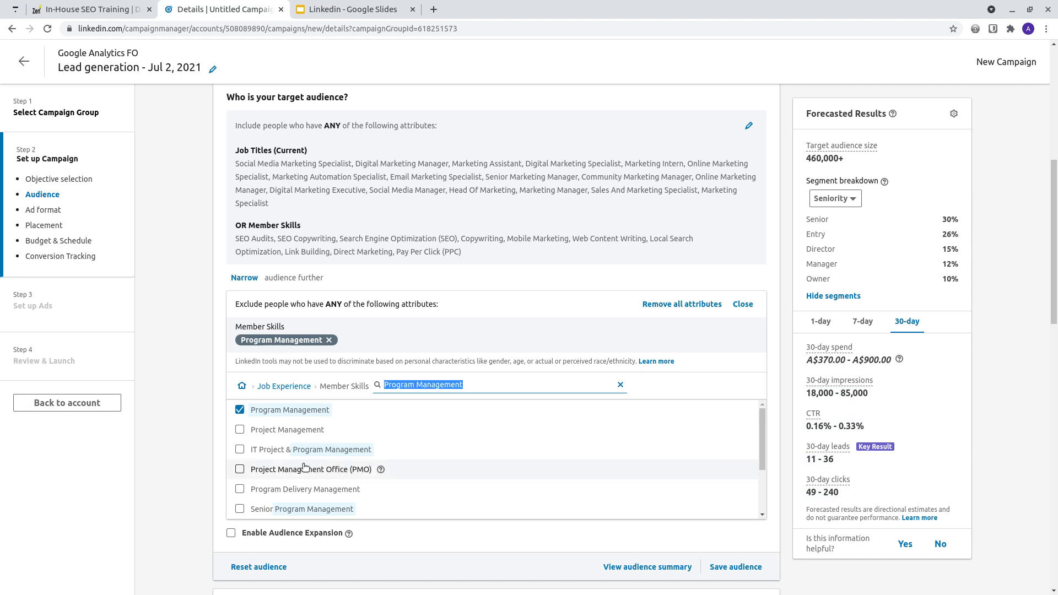
Step: Exclude the member skills Project Management and IT Project & Program Management as well, and check the Entry seniority segment
scroll(182, 432, down, 1)
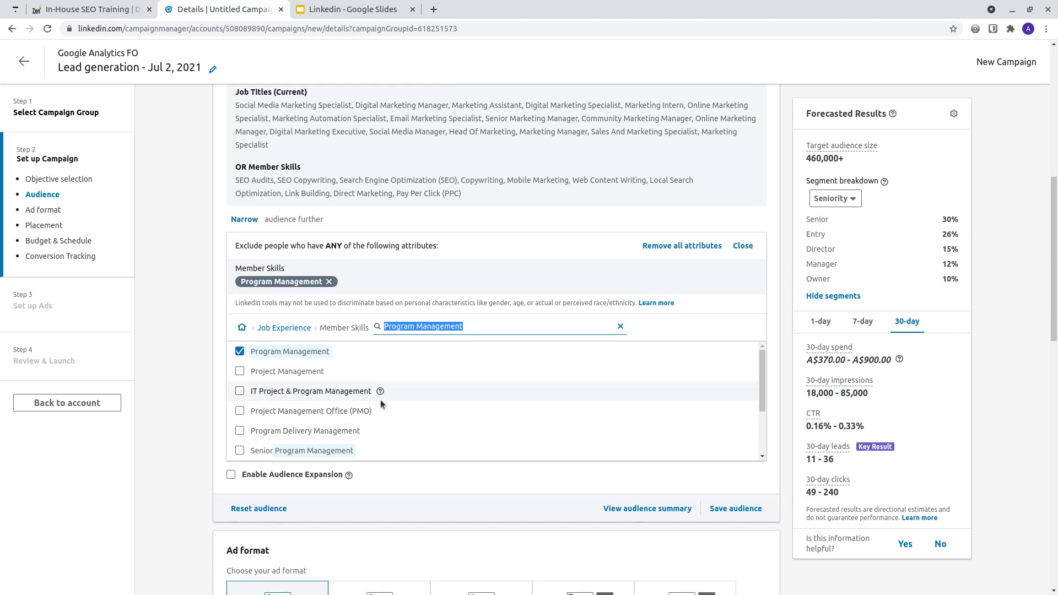
click(239, 372)
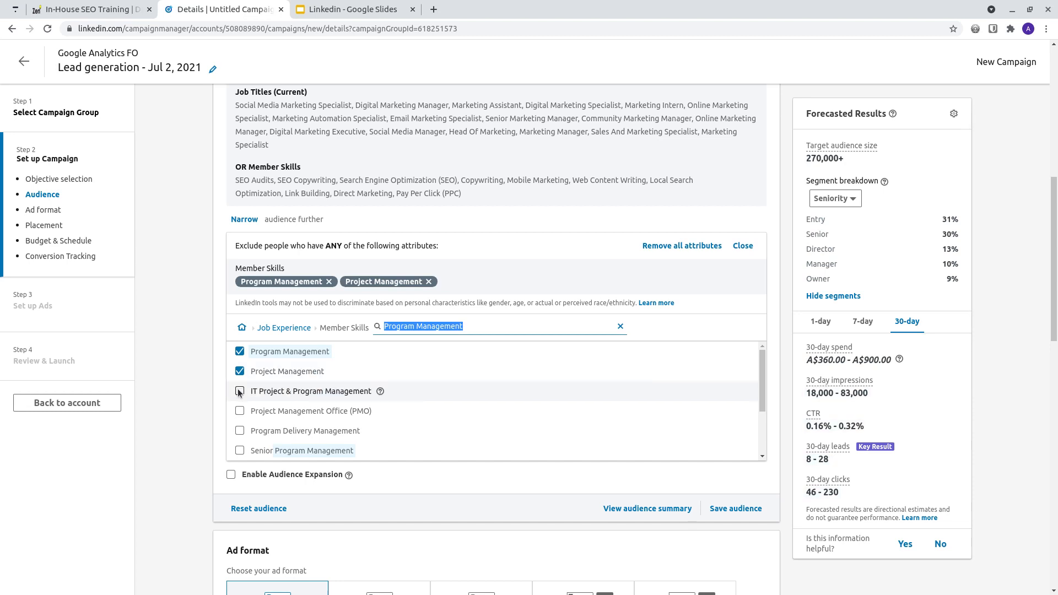
click(240, 392)
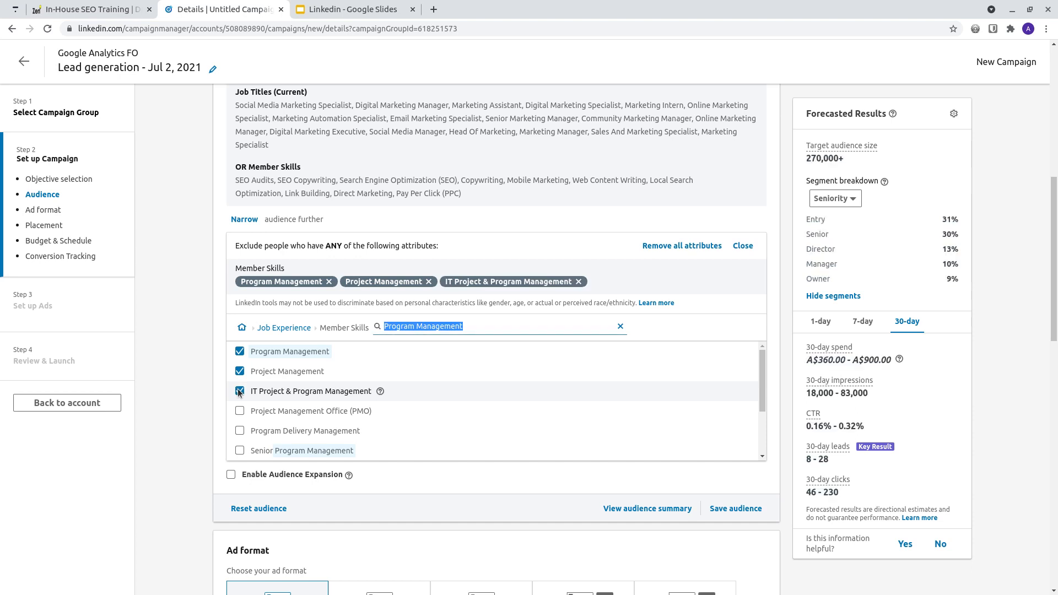
double_click(947, 219)
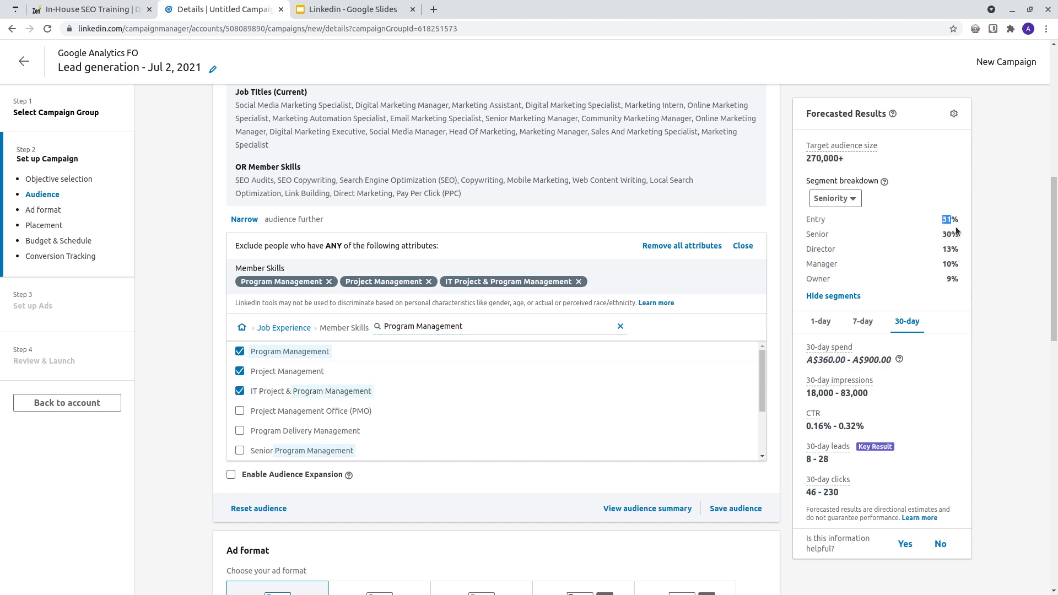
Step: Add Project Management Office (PMO), Program Delivery Management and Senior Program Management to the excluded member skills
click(239, 412)
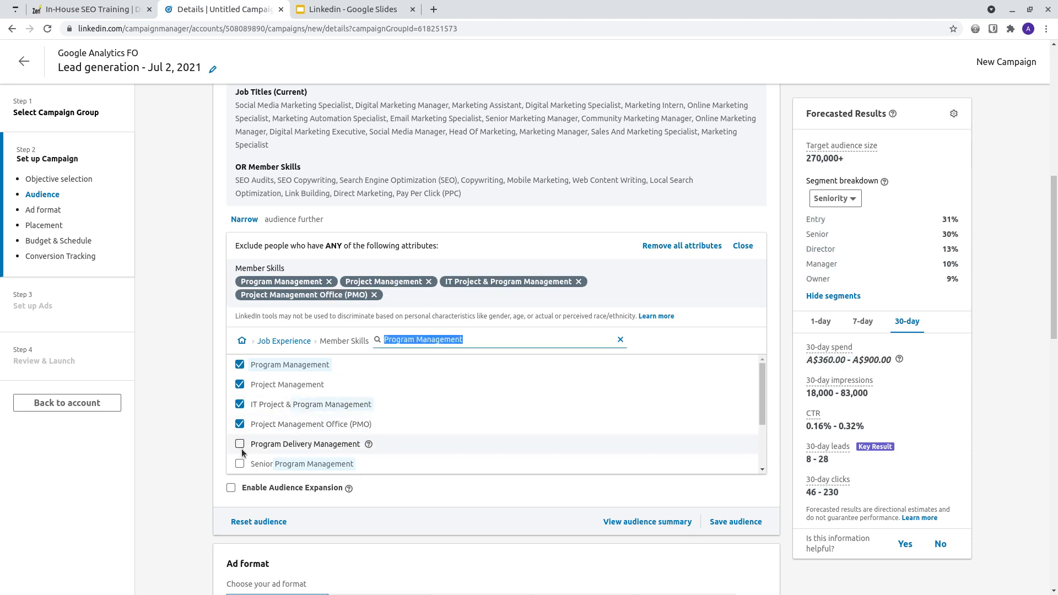
click(239, 444)
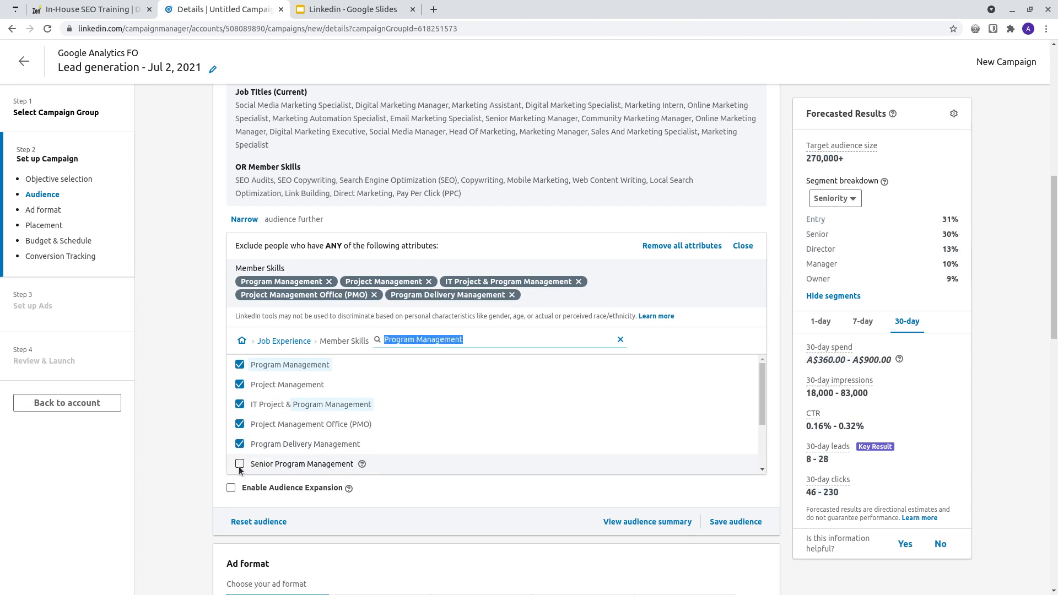
click(240, 463)
Step: Exclude the skills Program Management Professional, Channel Program Management, Program Financial Management and CRM Program Management, and review the Entry and Senior segments
scroll(288, 441, down, 3)
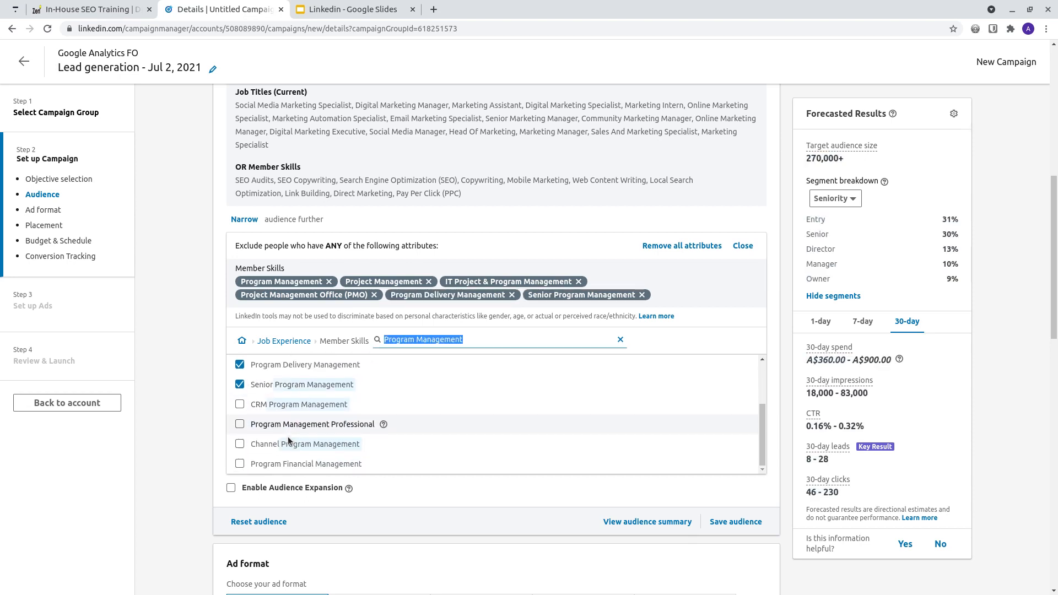
scroll(278, 439, down, 1)
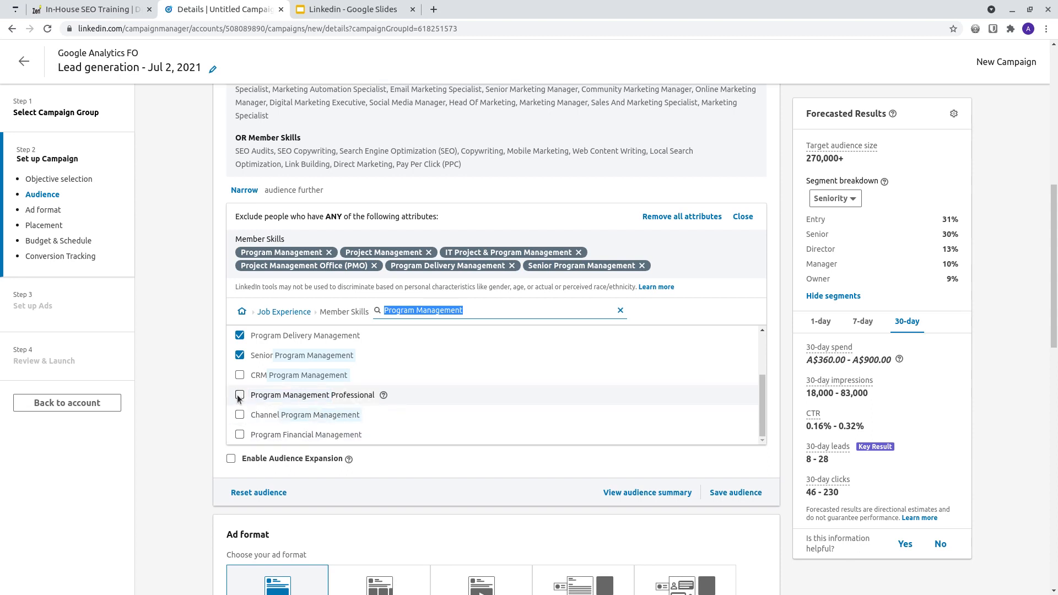
click(240, 396)
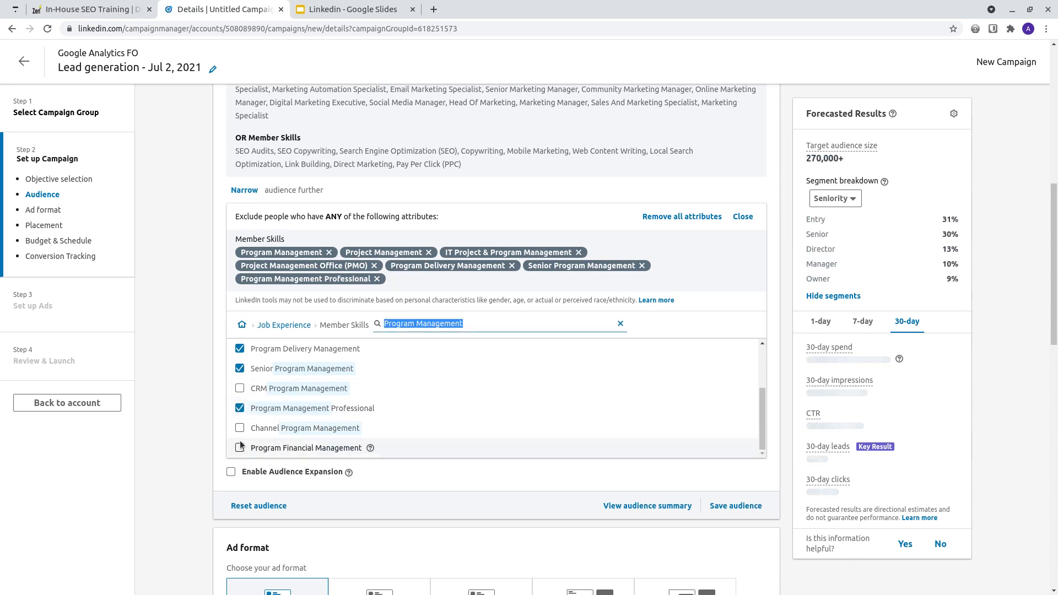
click(240, 428)
click(240, 448)
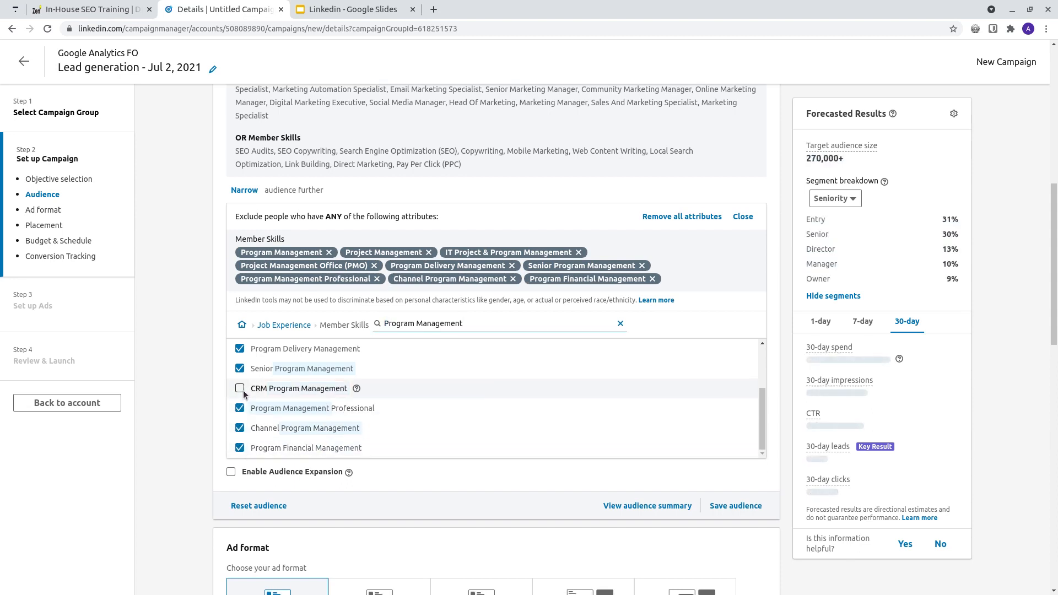
click(240, 388)
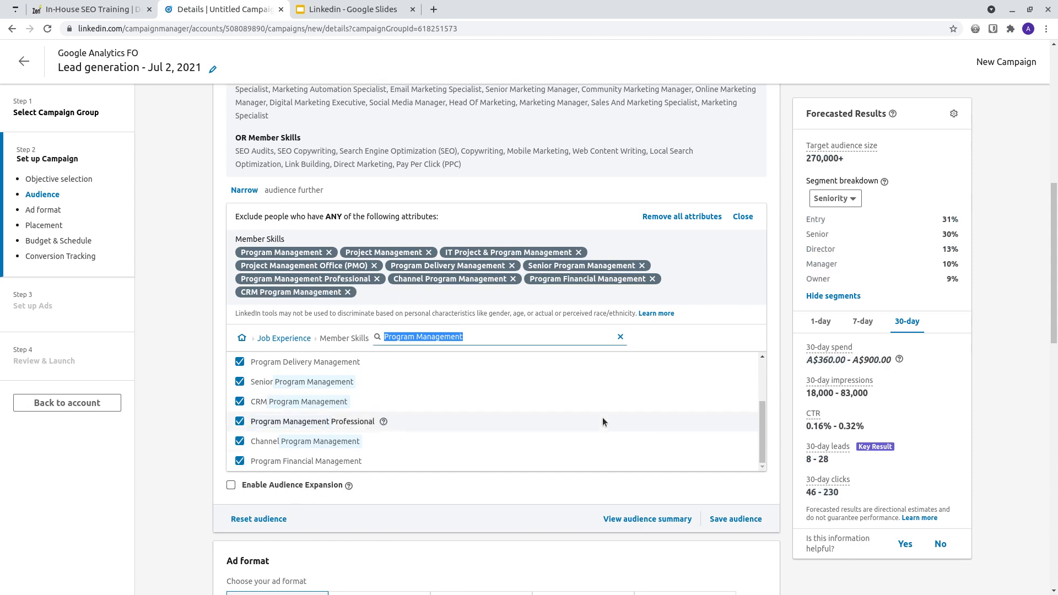
double_click(947, 219)
double_click(947, 234)
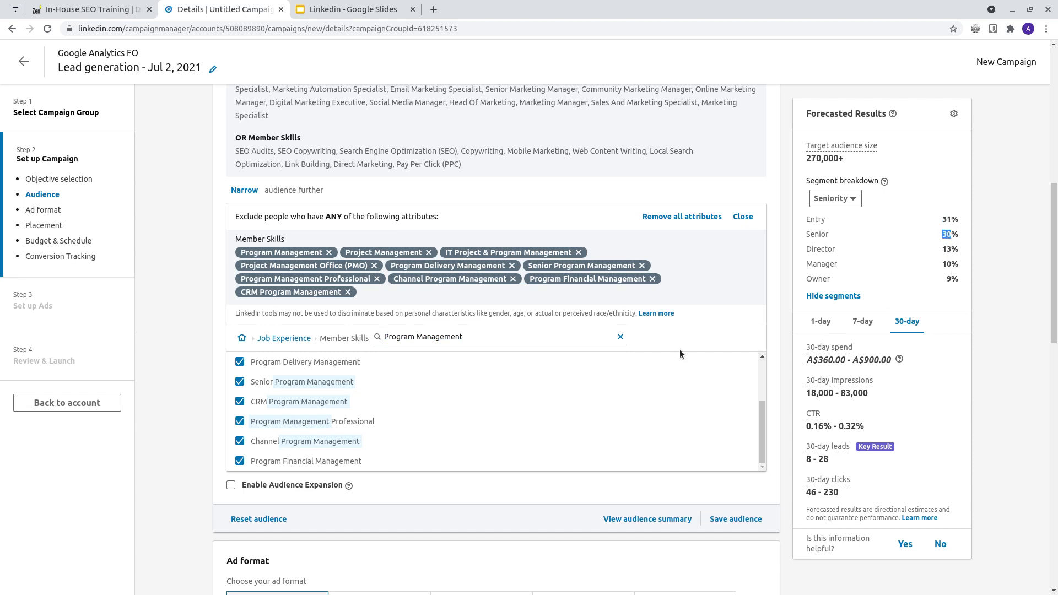
Step: Exclude people with the current job title Director and check the Director segment in the seniority breakdown
click(279, 339)
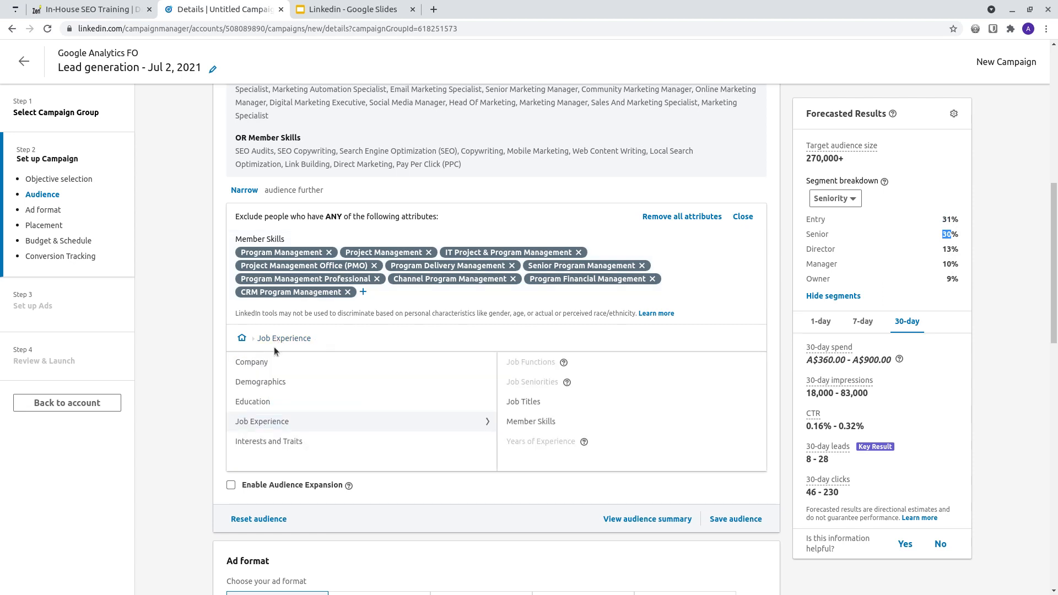
click(528, 402)
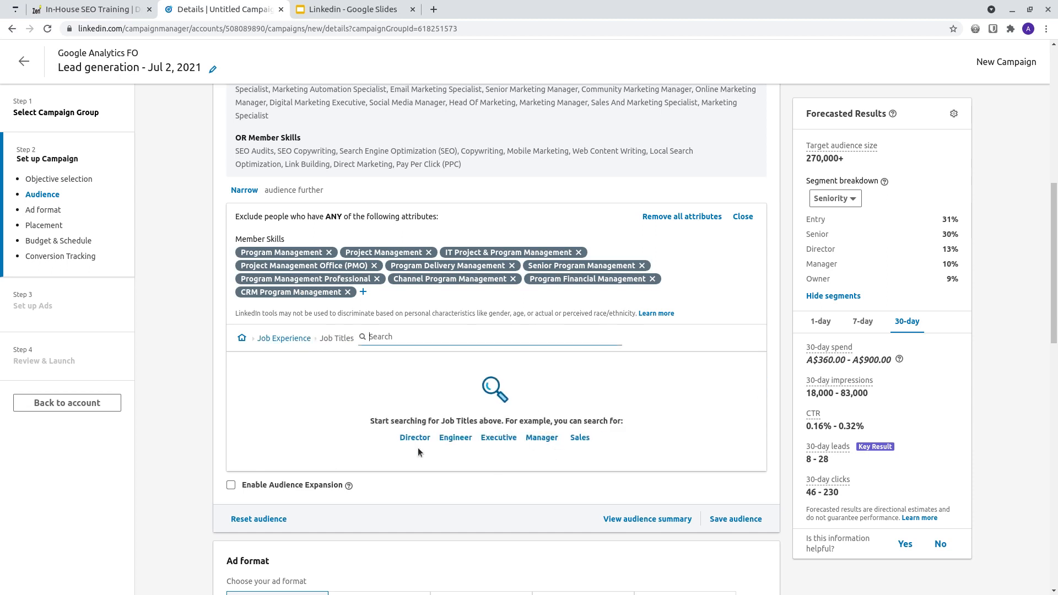
click(415, 438)
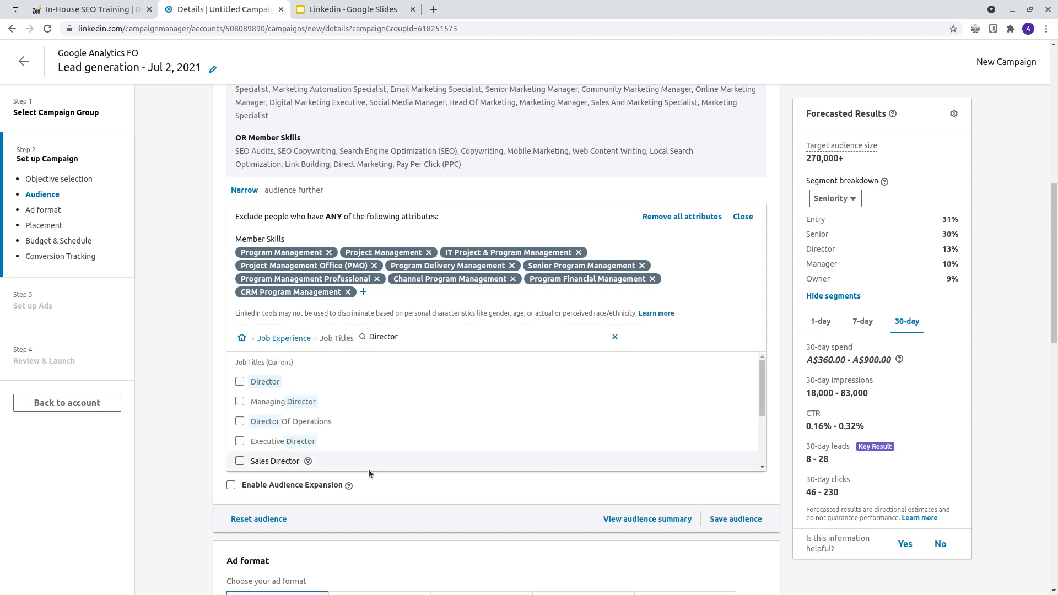
click(240, 382)
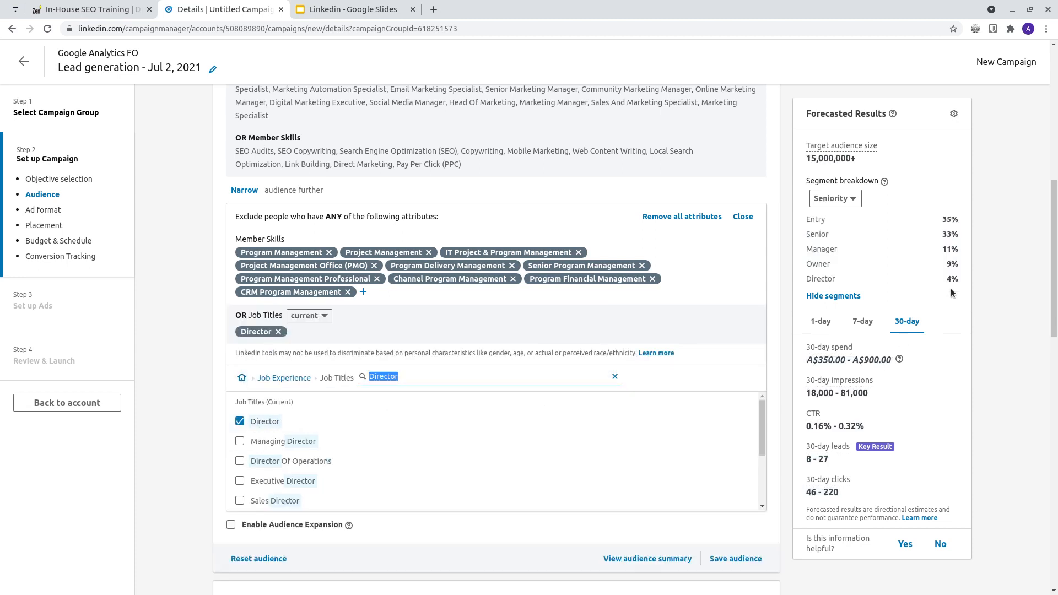
drag(947, 278, 958, 284)
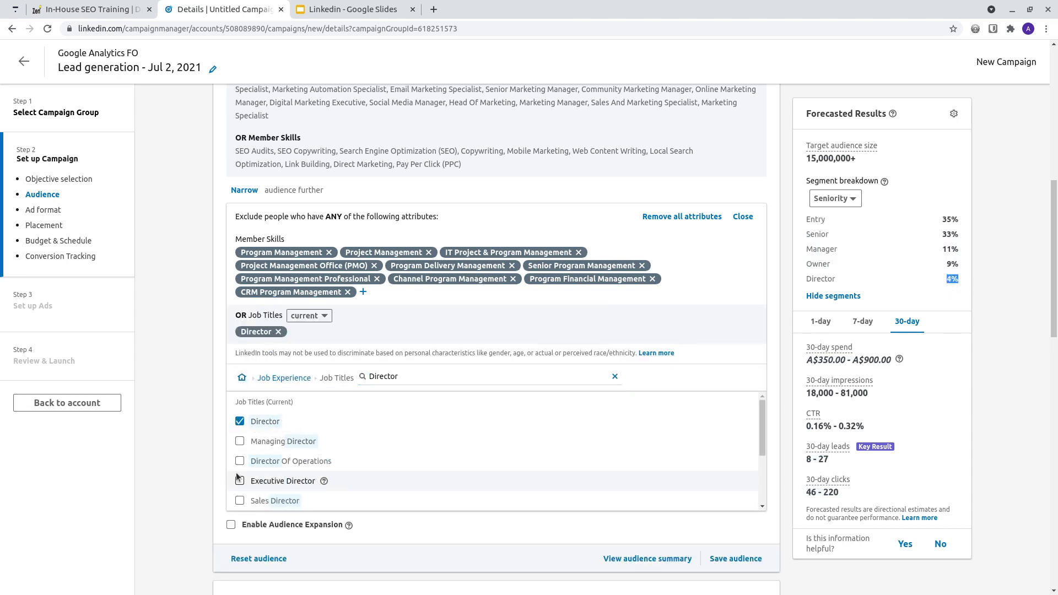
Step: Add Managing Director, Director Of Operations, Executive Director, Sales Director, Marketing Director and Director Of Business Development to the excluded job titles
click(240, 441)
click(240, 461)
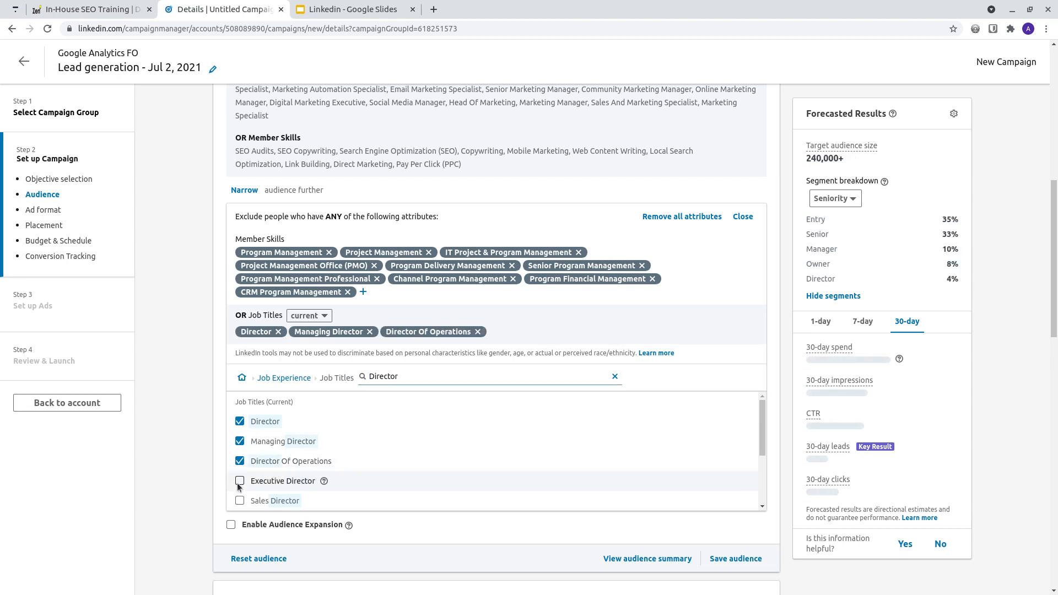
click(240, 481)
click(239, 501)
scroll(248, 479, down, 2)
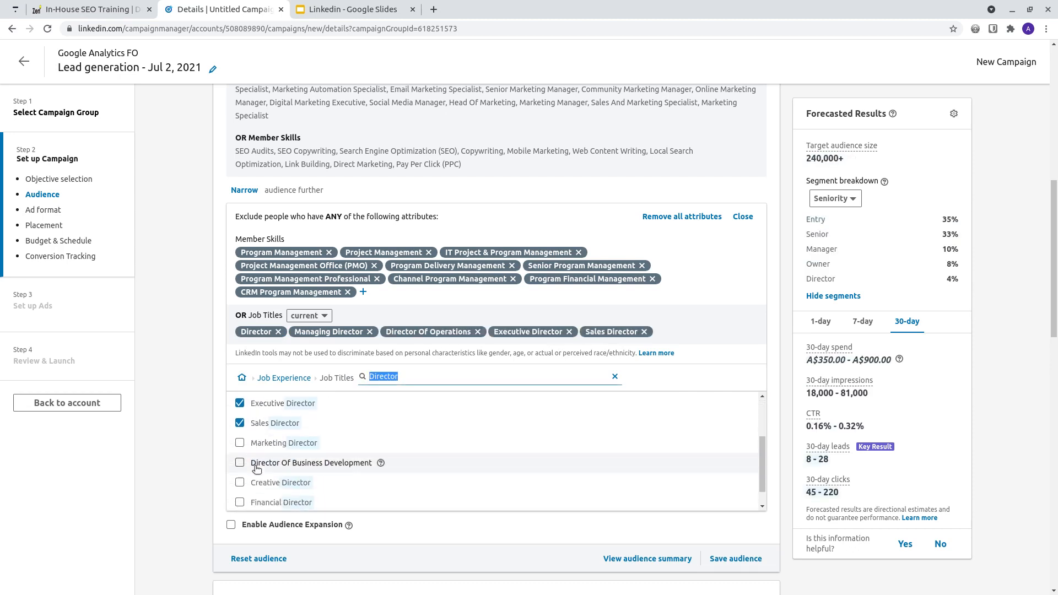
click(239, 433)
click(240, 454)
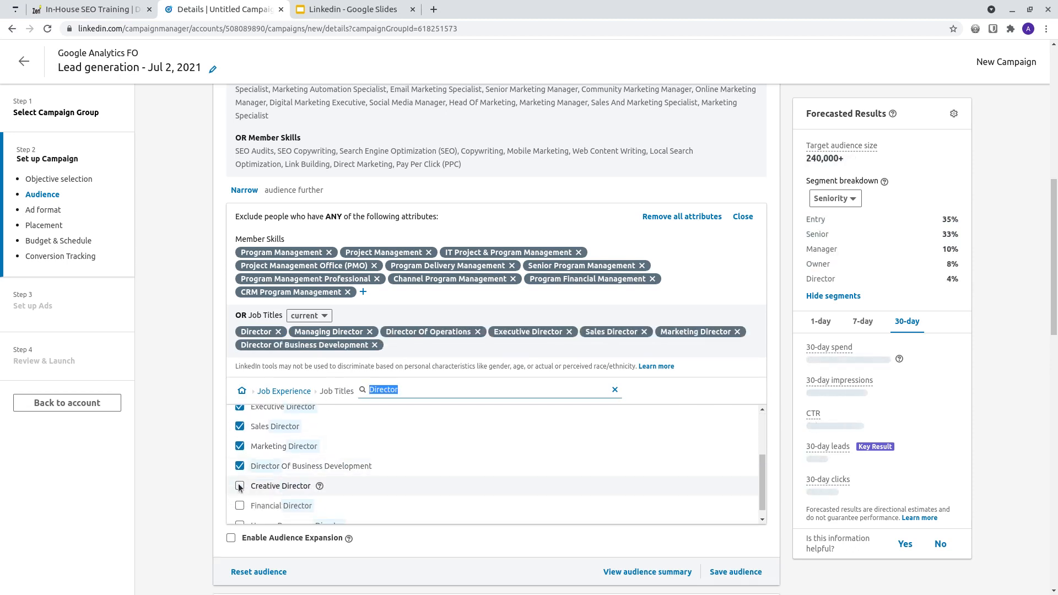
Step: Add Creative Director, Financial Director and Human Resources Director to the excluded job titles and check the Director segment in the seniority breakdown
click(239, 485)
scroll(265, 476, down, 1)
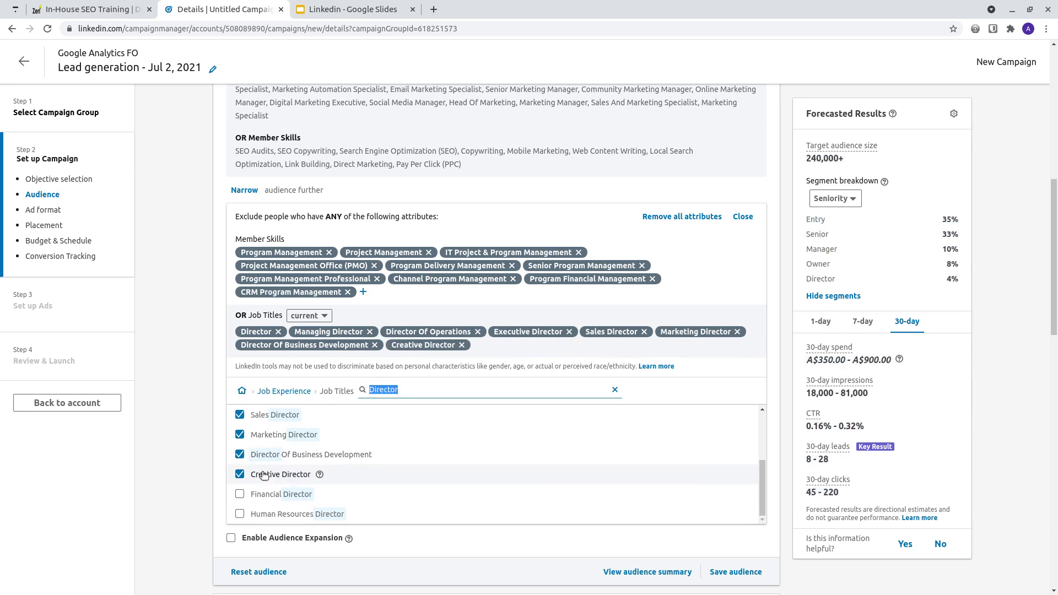
click(287, 495)
click(332, 516)
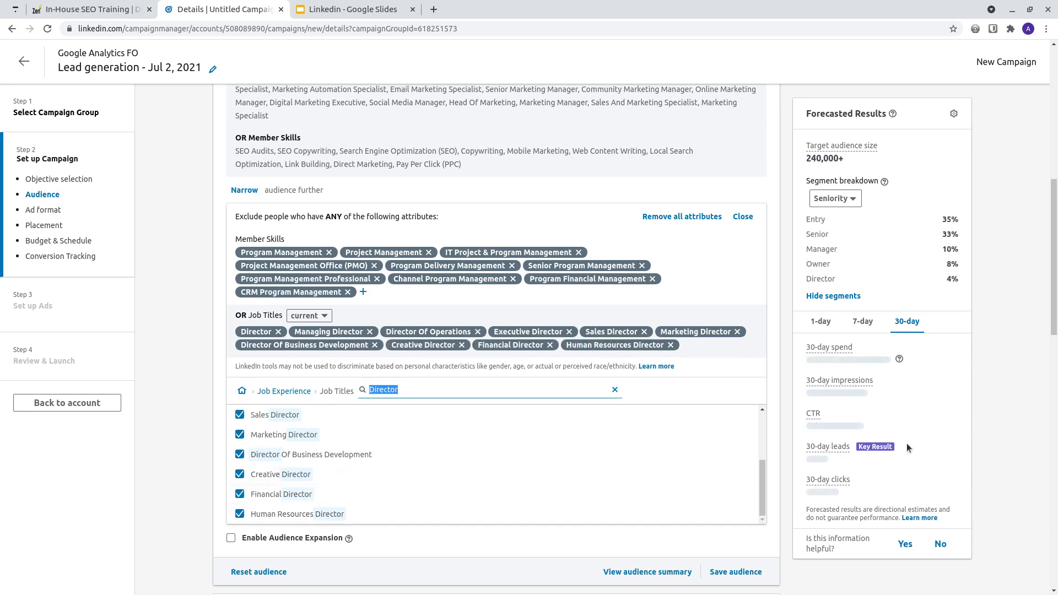
scroll(372, 474, up, 1)
scroll(373, 477, up, 5)
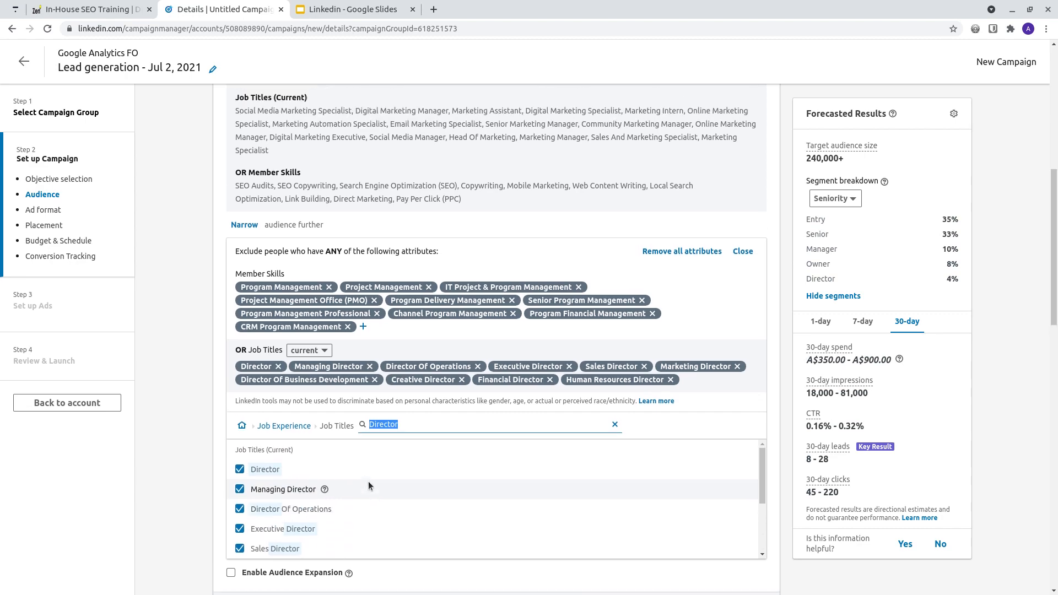
scroll(177, 469, down, 4)
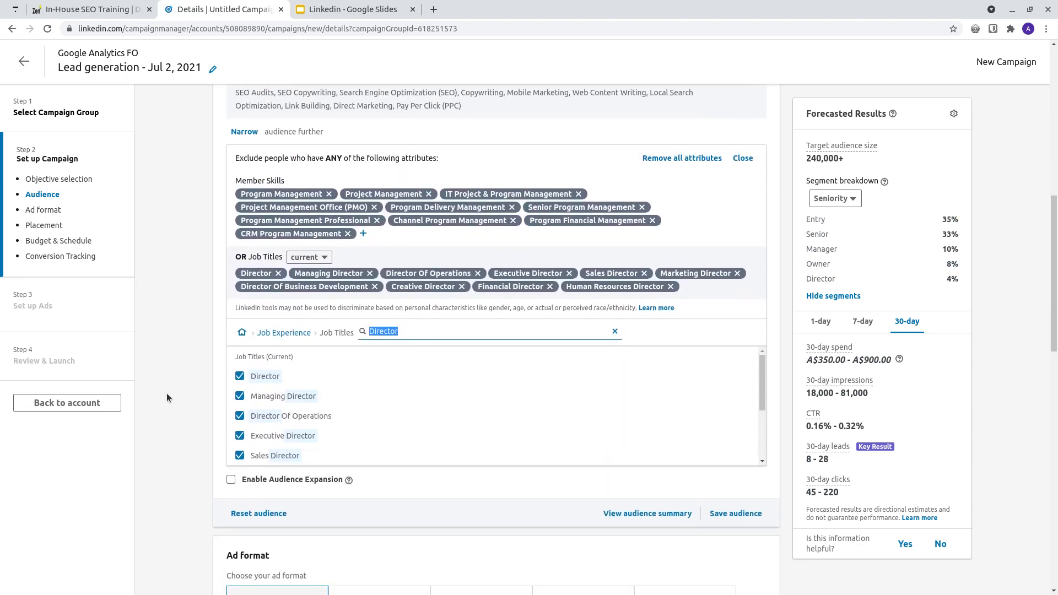
click(948, 280)
drag(948, 279, 959, 280)
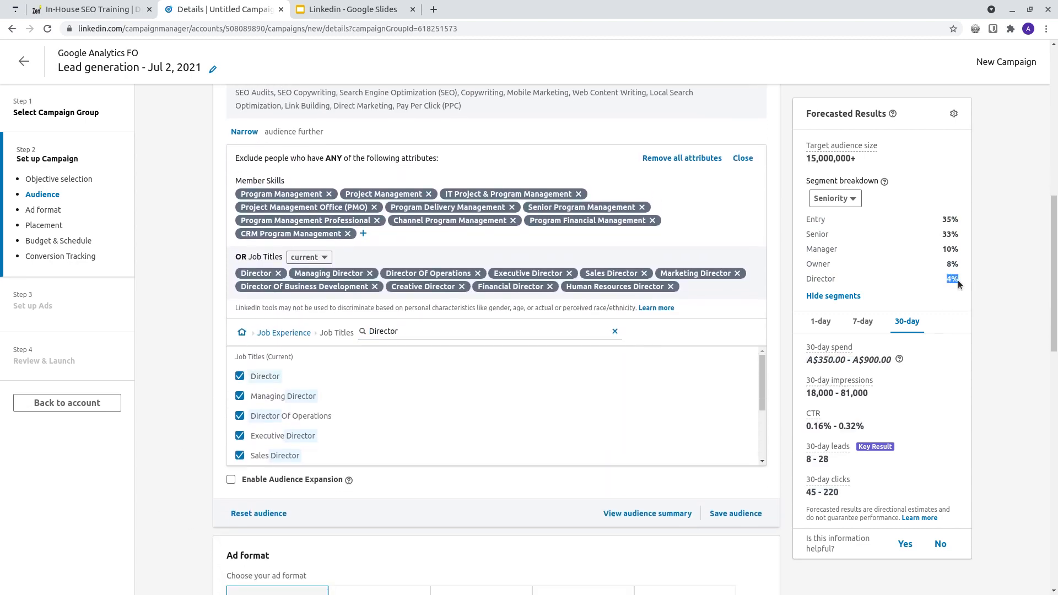
Step: Find owner job titles and exclude the current title Owner, lifting the exclusion once to compare the Owner segment in the seniority breakdown
click(286, 338)
click(526, 331)
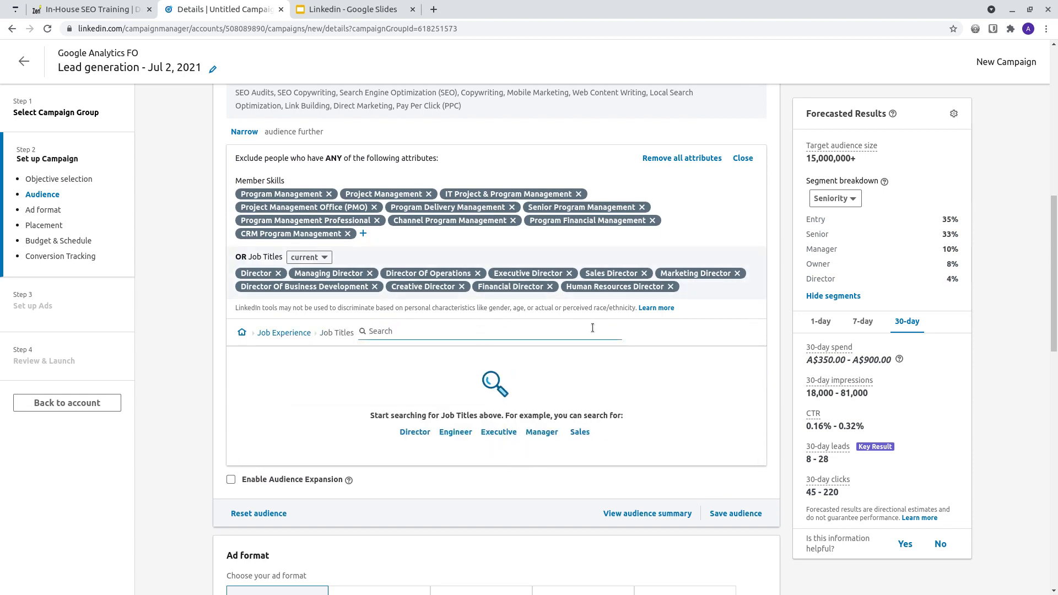
text(owne)
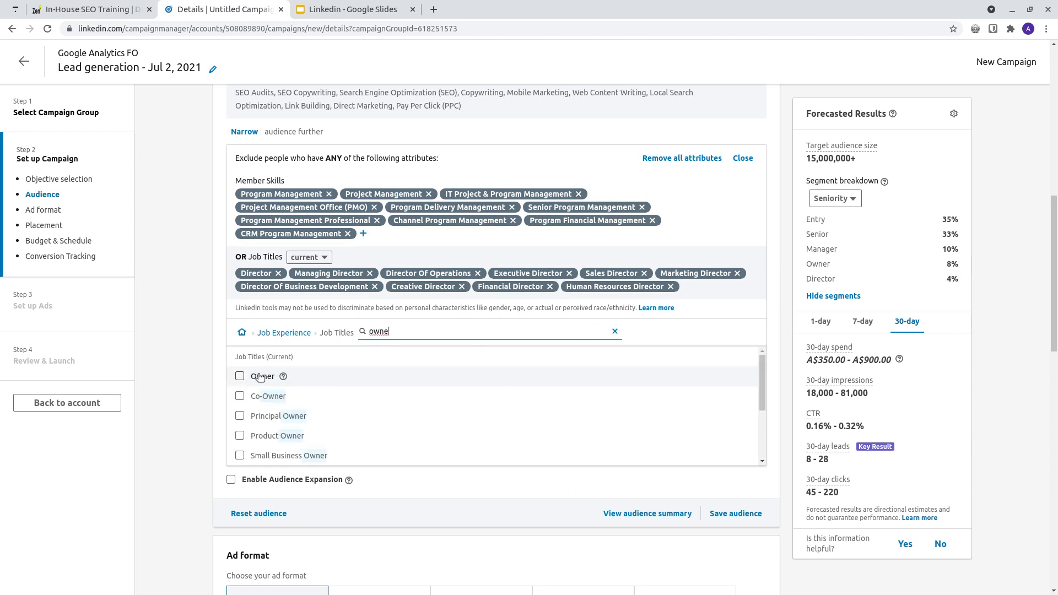
click(239, 377)
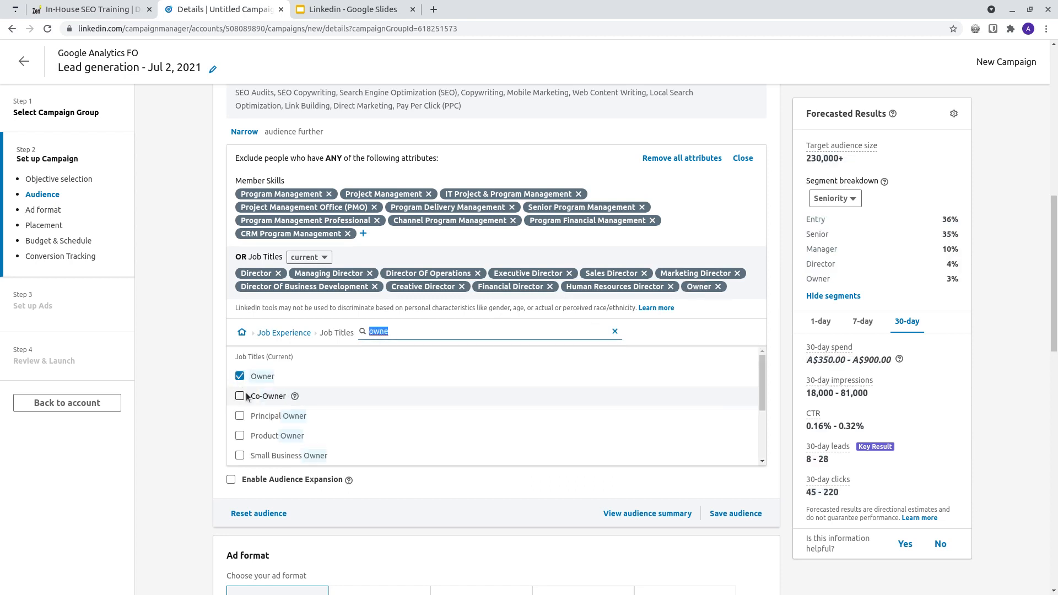
click(239, 377)
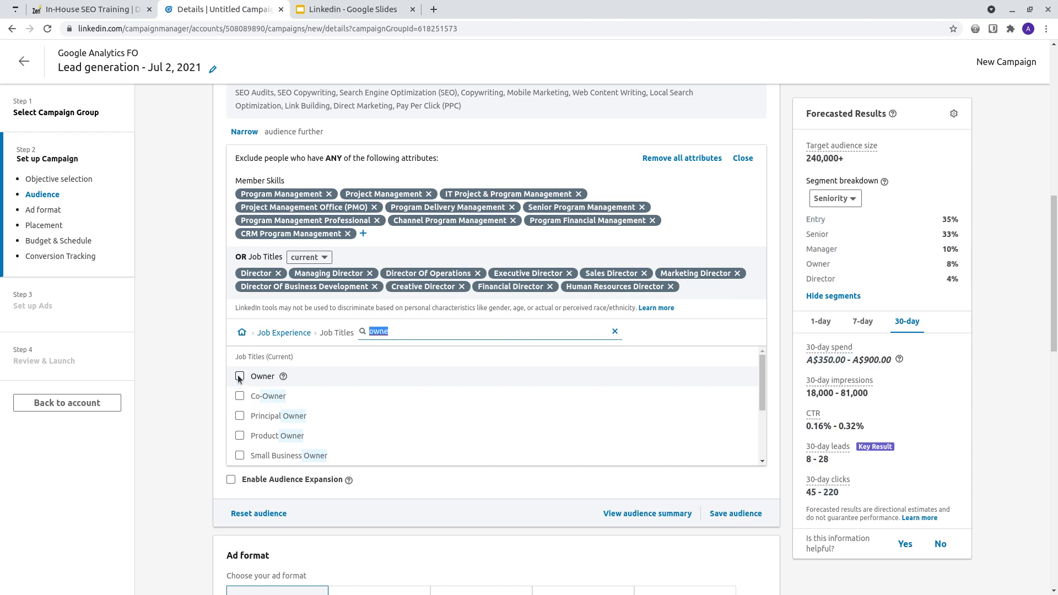
drag(944, 265, 958, 260)
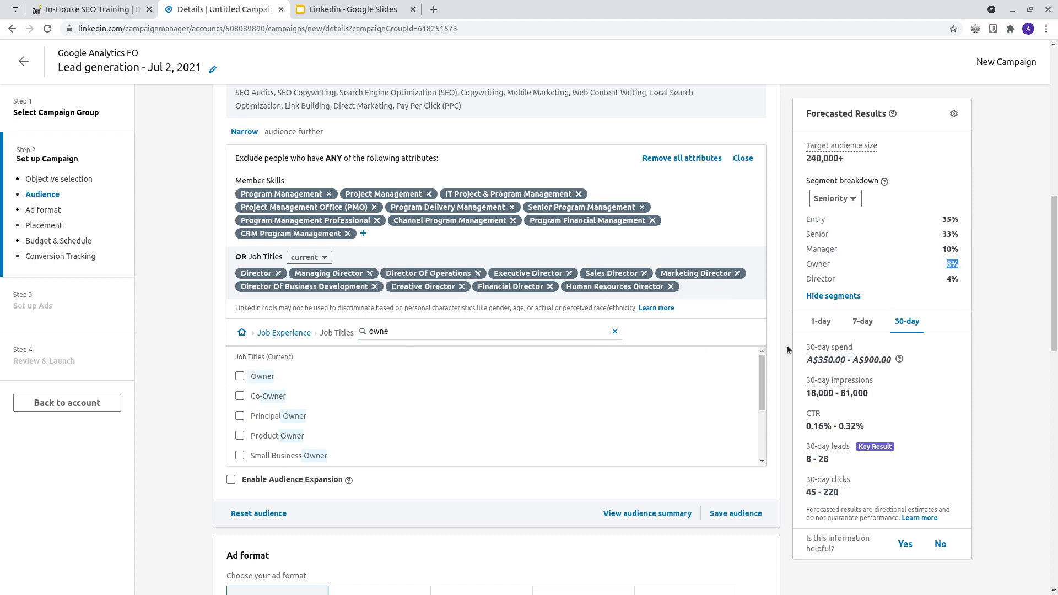
click(240, 377)
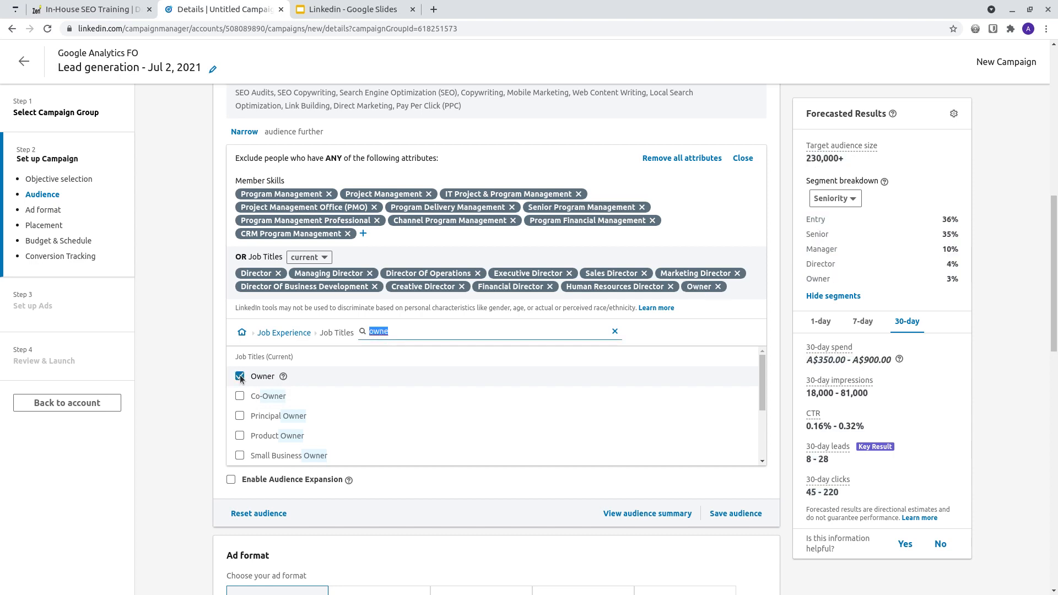
Step: Add Co-Owner, Principal Owner and Product Owner to the excluded job titles and check the Owner segment
click(240, 397)
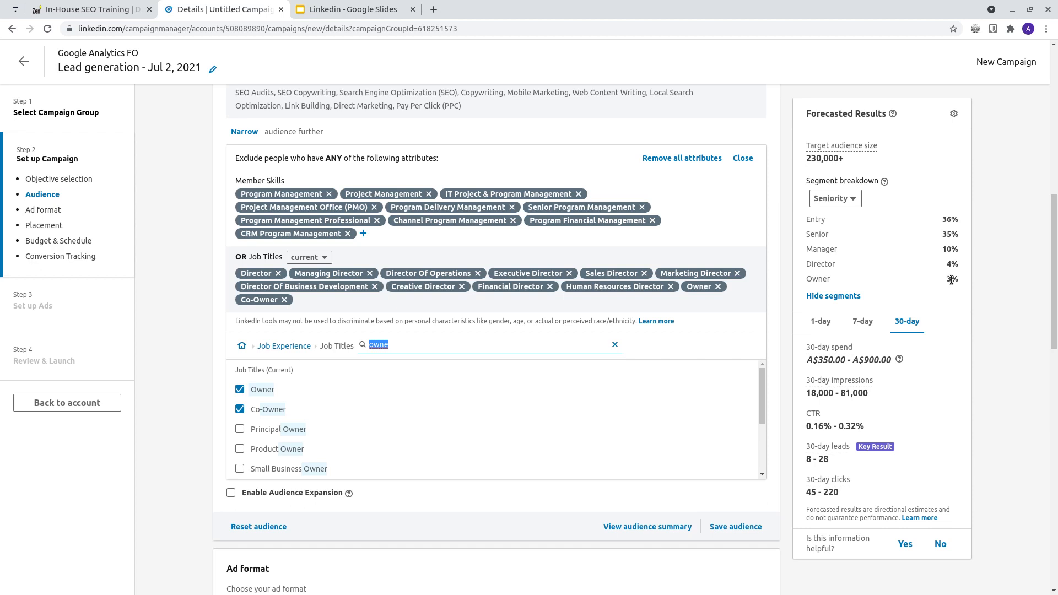
click(240, 429)
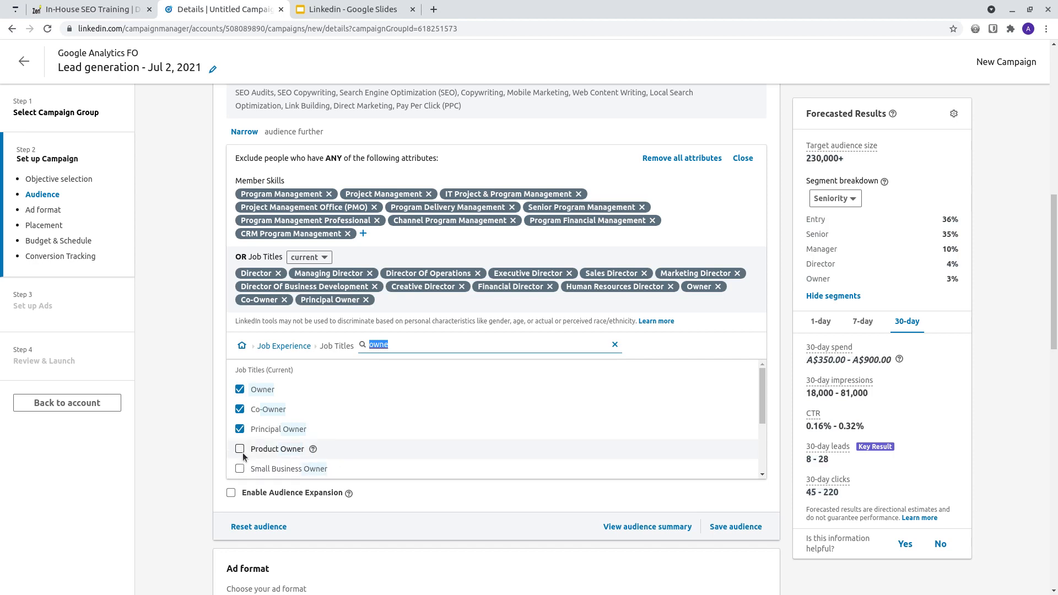
drag(944, 279, 958, 279)
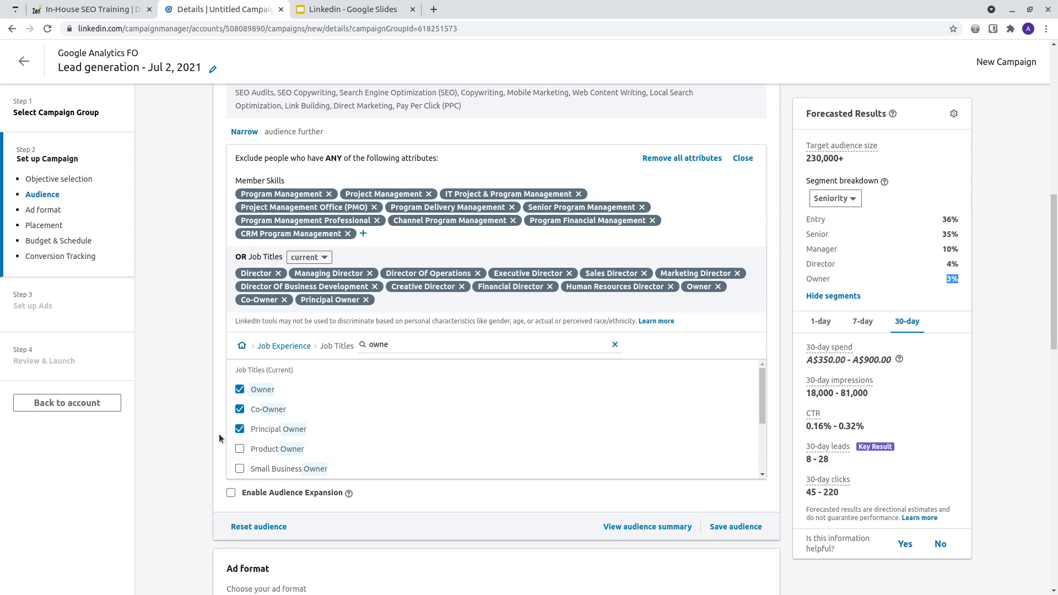
click(239, 449)
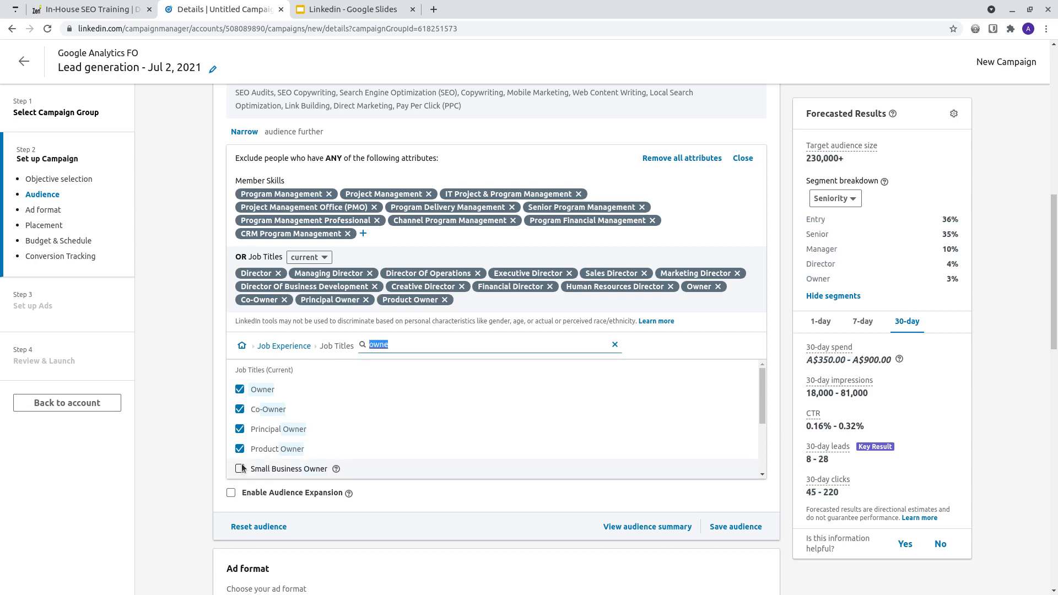
Step: Try excluding Small Business Owner, remove it again, and add Franchise Owner, Salon Owner and Agency Owner to the excluded job titles
scroll(241, 441, down, 2)
click(239, 417)
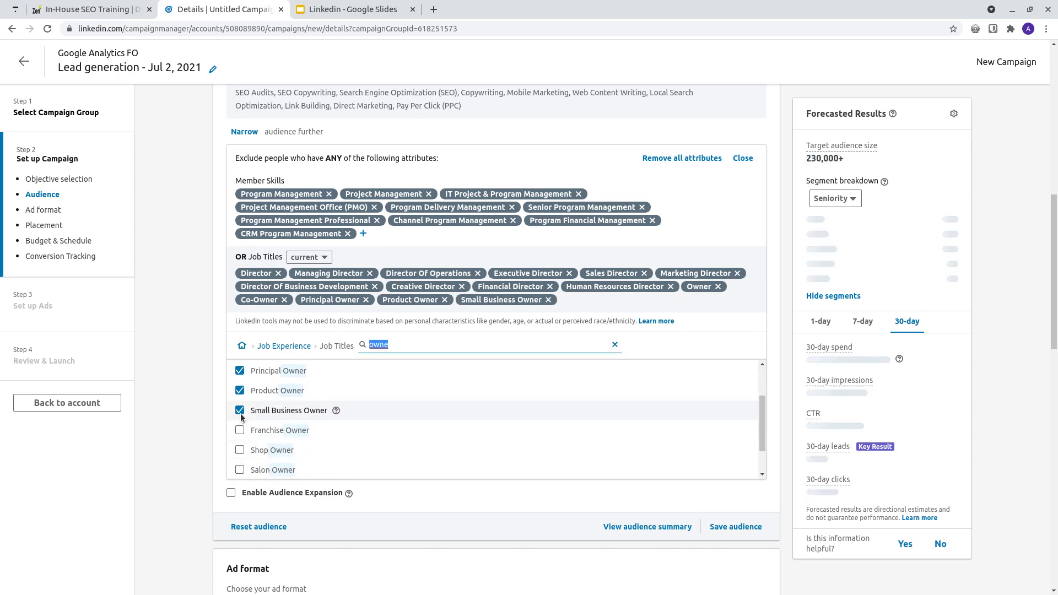
click(238, 416)
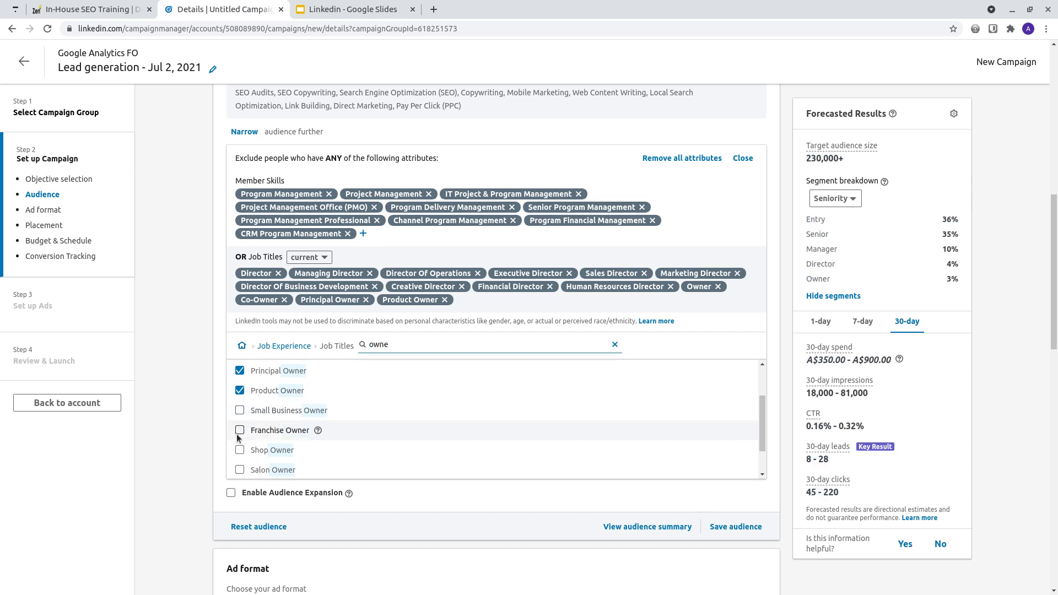
click(239, 431)
scroll(237, 433, down, 1)
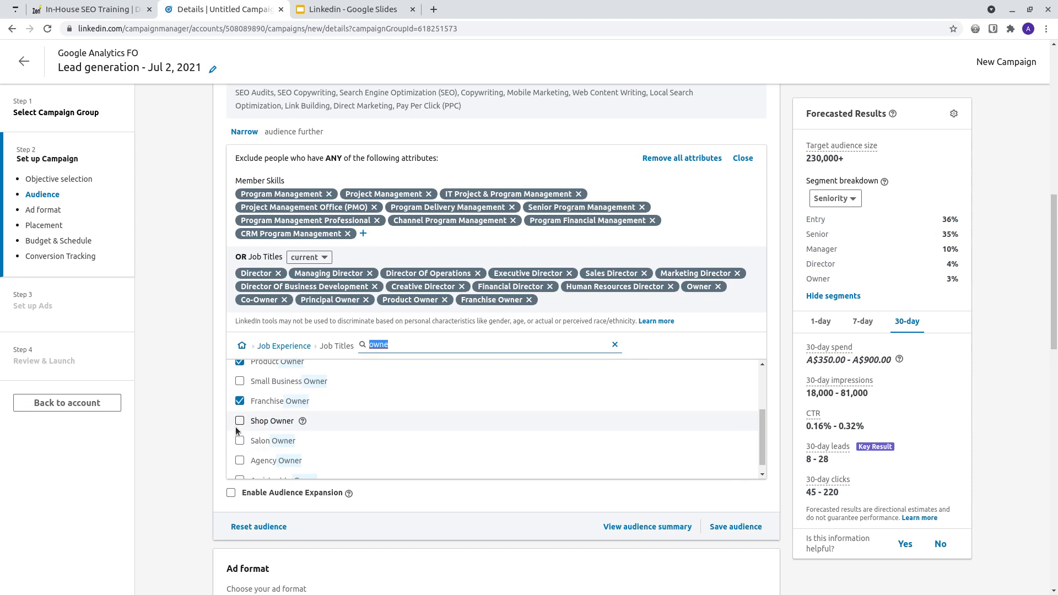
click(240, 440)
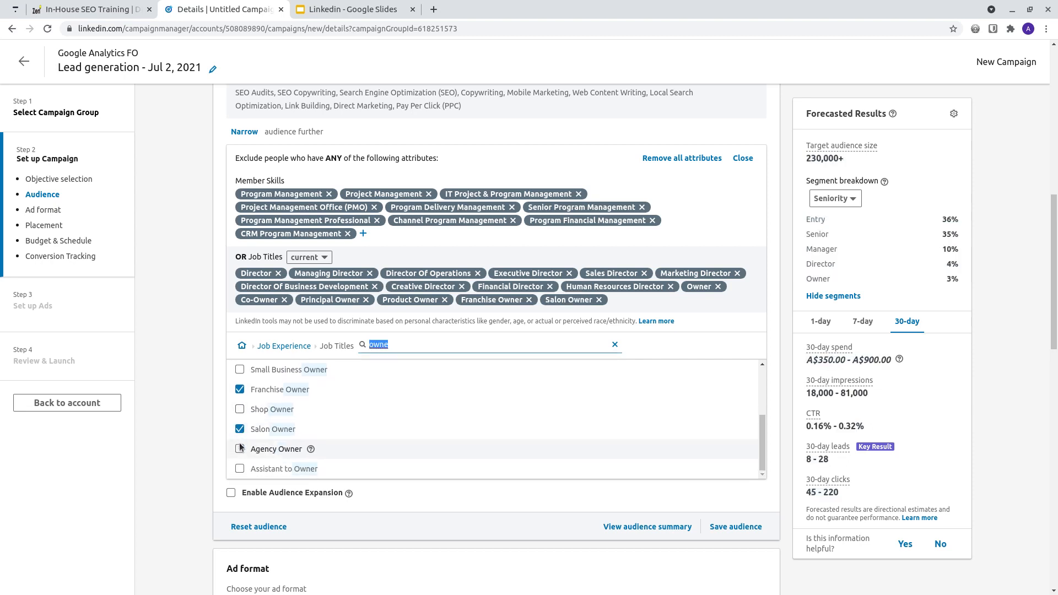
click(240, 460)
scroll(240, 474, down, 1)
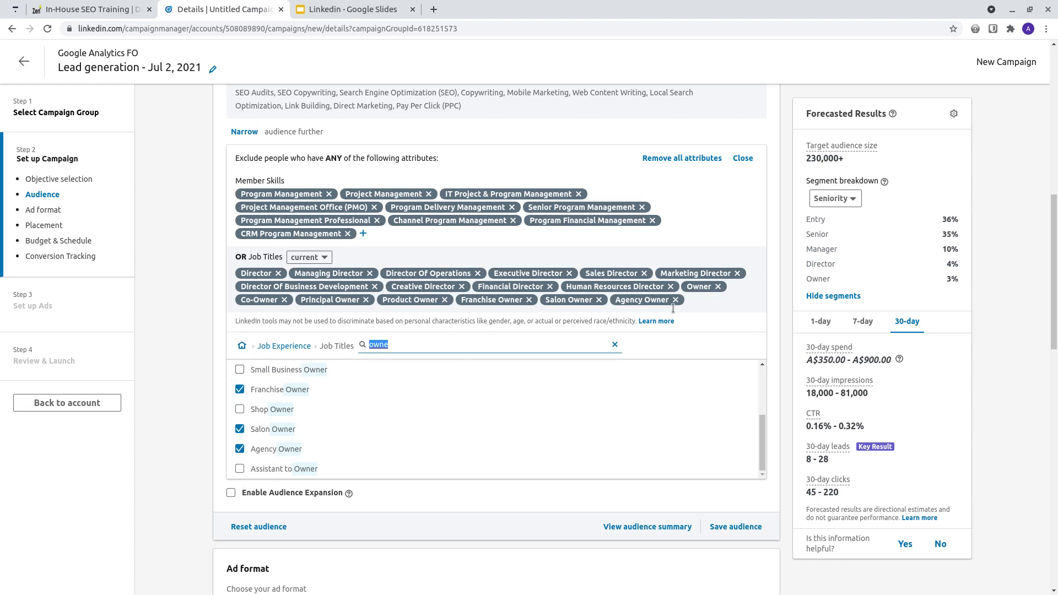
Step: Examine the forecasted target audience size and the Entry and Senior segments of the seniority breakdown
drag(849, 160, 805, 160)
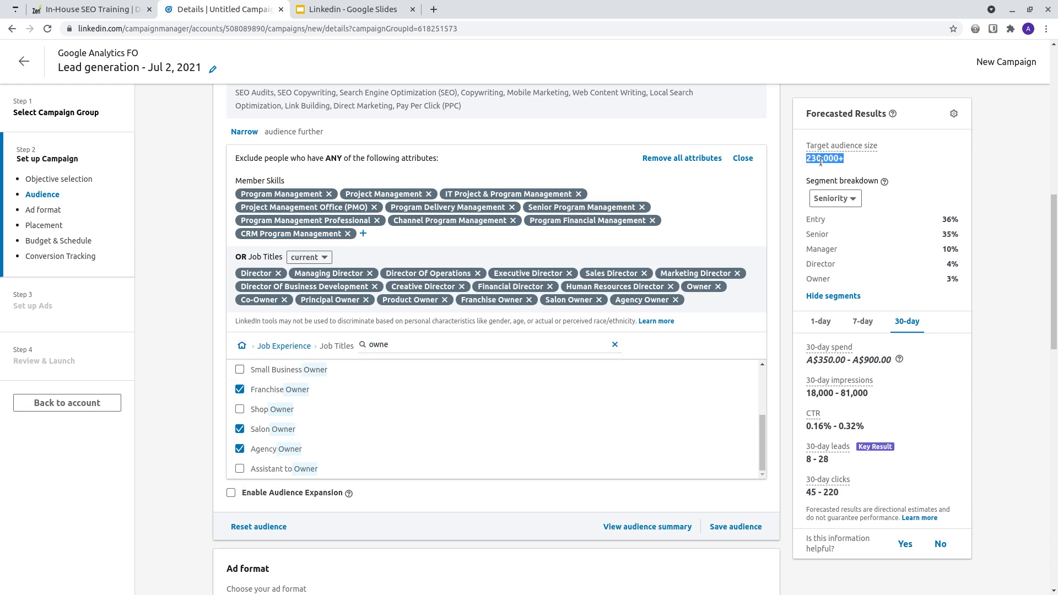
double_click(946, 219)
click(966, 230)
drag(952, 234, 959, 234)
double_click(947, 234)
Step: Look through the Interests and Traits attributes available for exclusion and view the save options for the audience
click(242, 345)
click(544, 450)
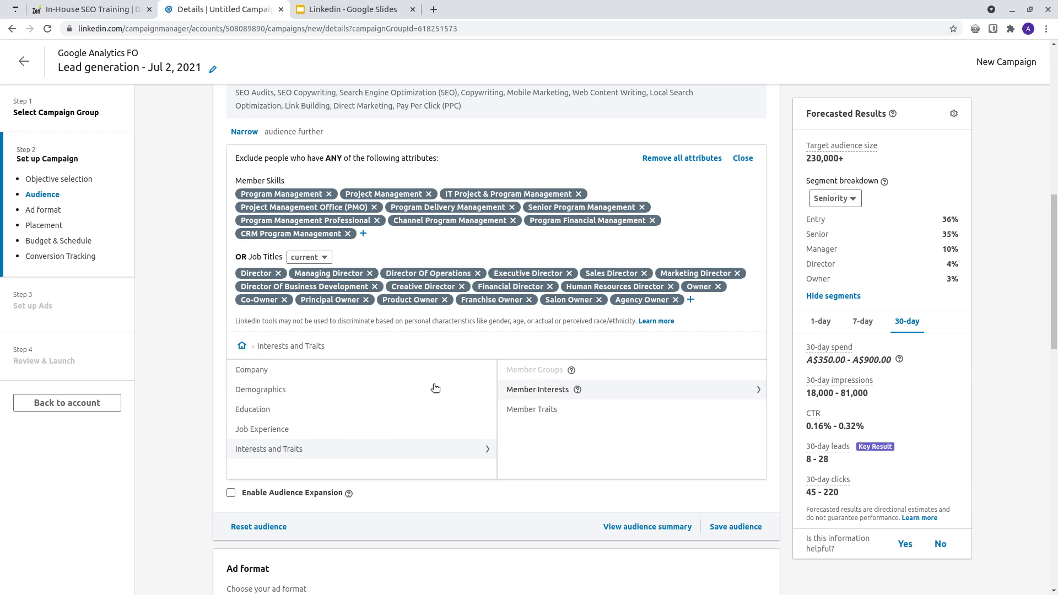
click(241, 345)
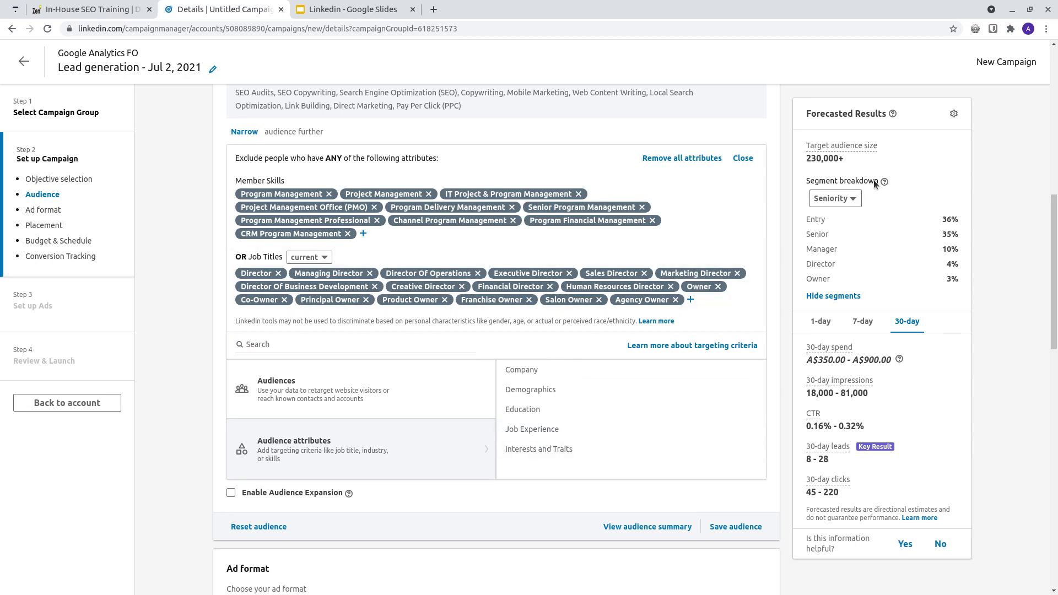
click(742, 530)
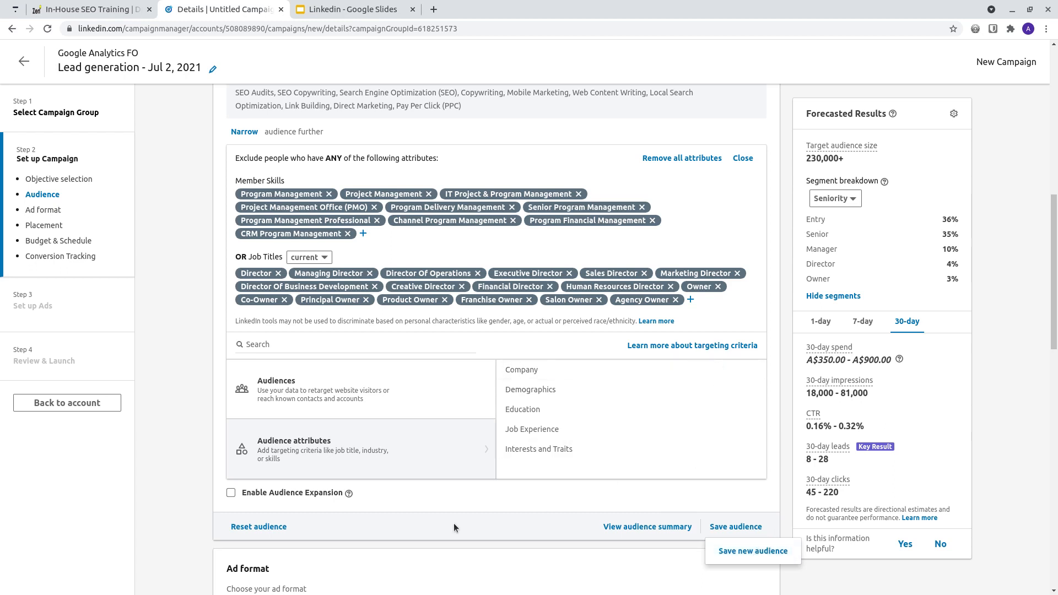
click(182, 397)
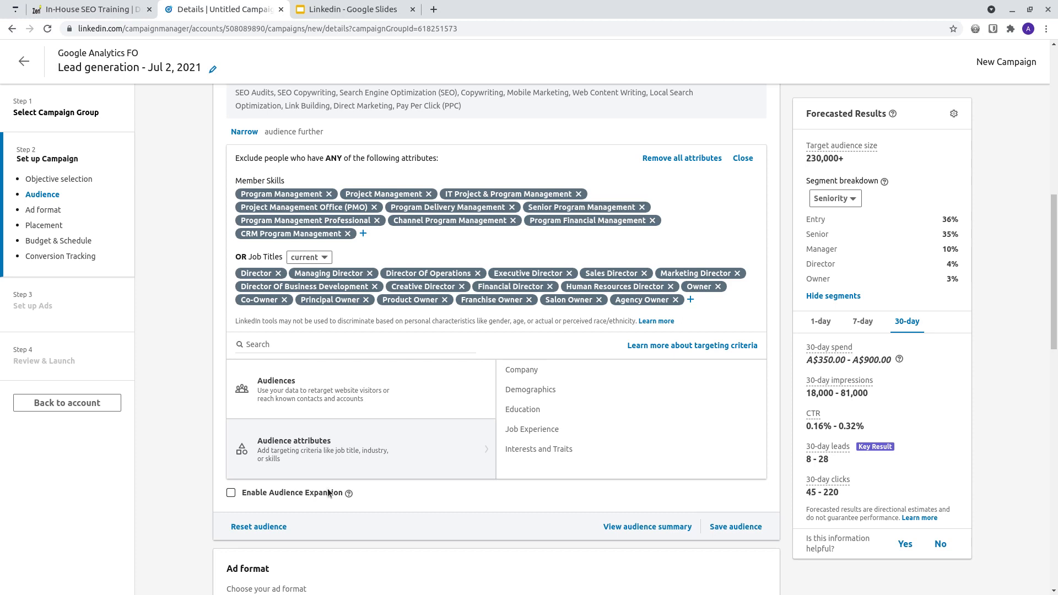
Step: Compare the 30-day spend and impressions forecasts with Audience Expansion enabled and disabled, leaving it disabled
click(231, 493)
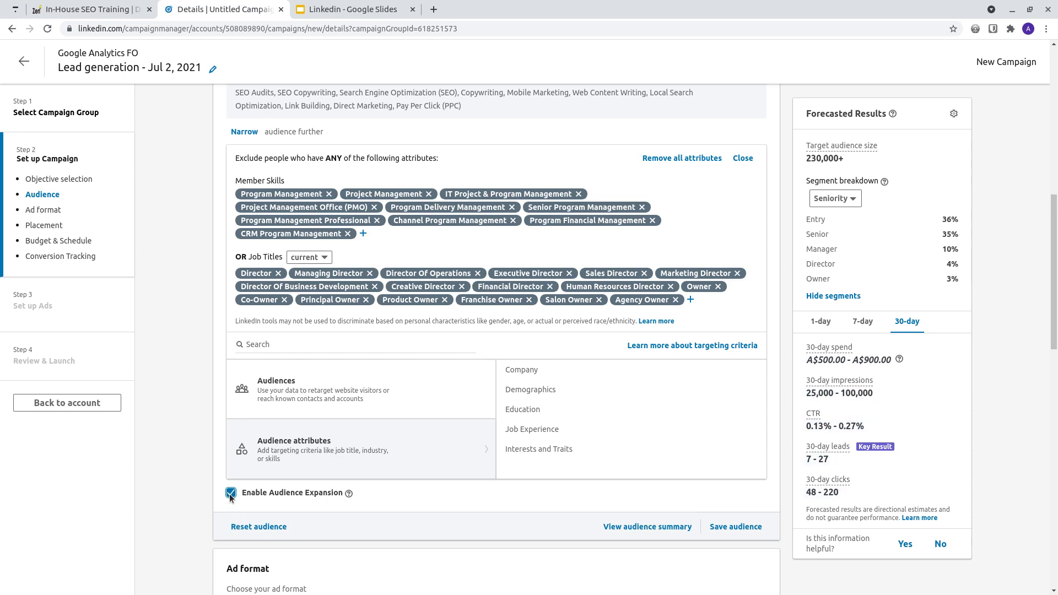
click(231, 494)
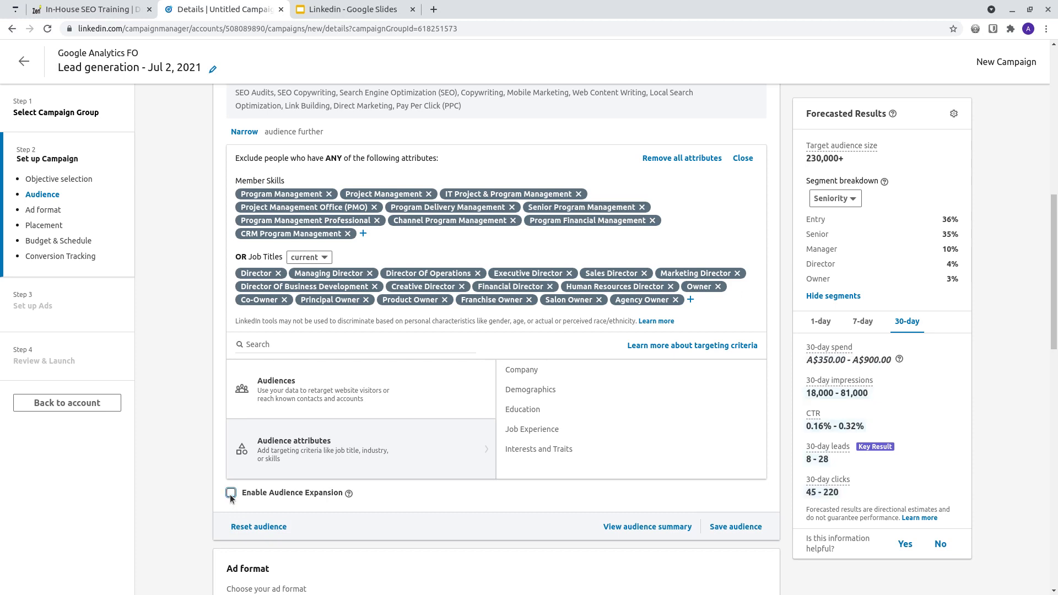
click(231, 493)
drag(811, 393, 862, 394)
click(232, 491)
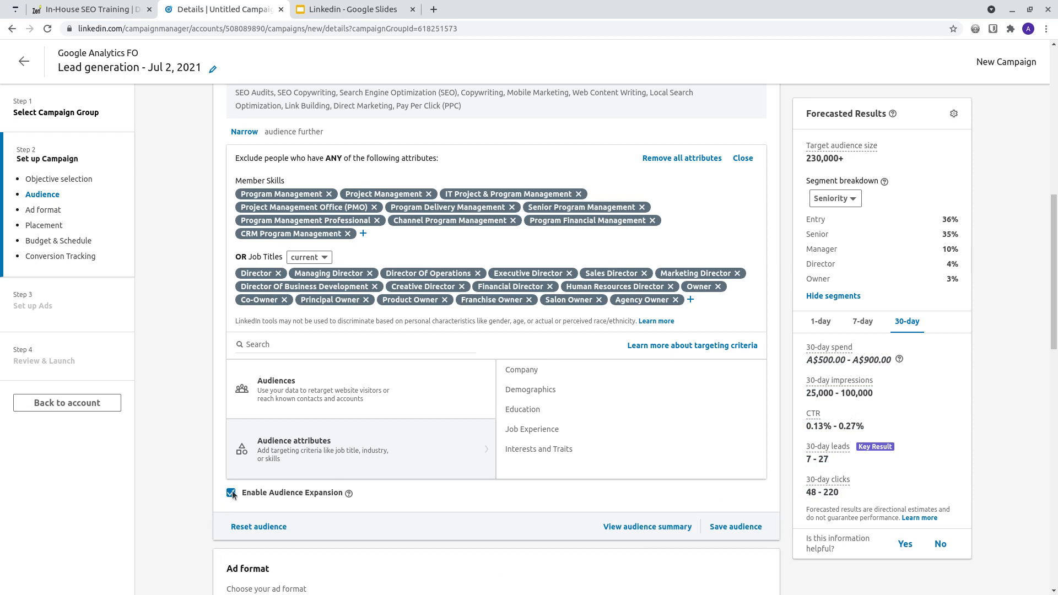
click(231, 493)
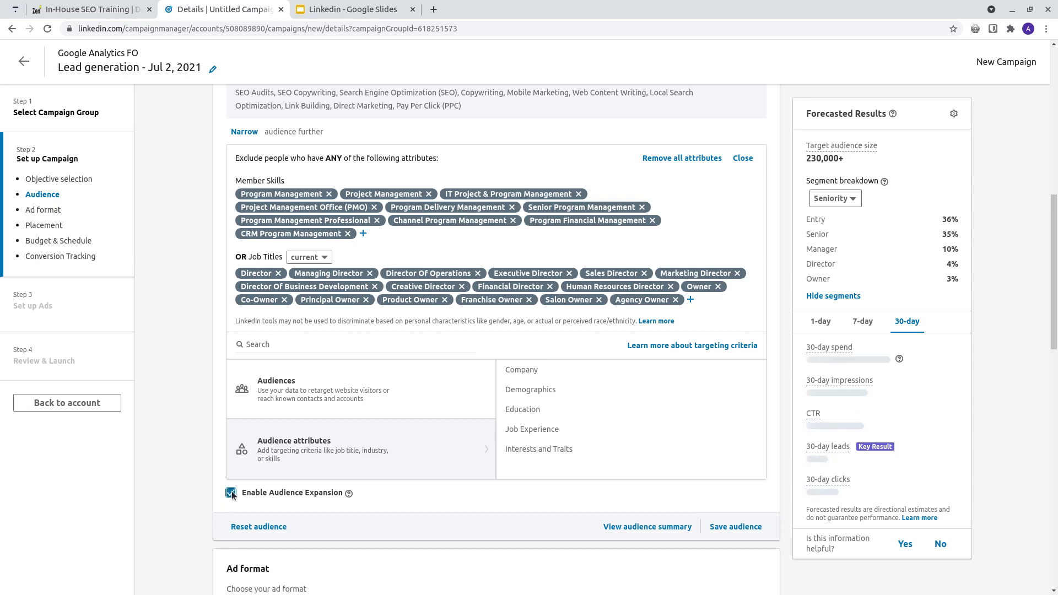
click(231, 492)
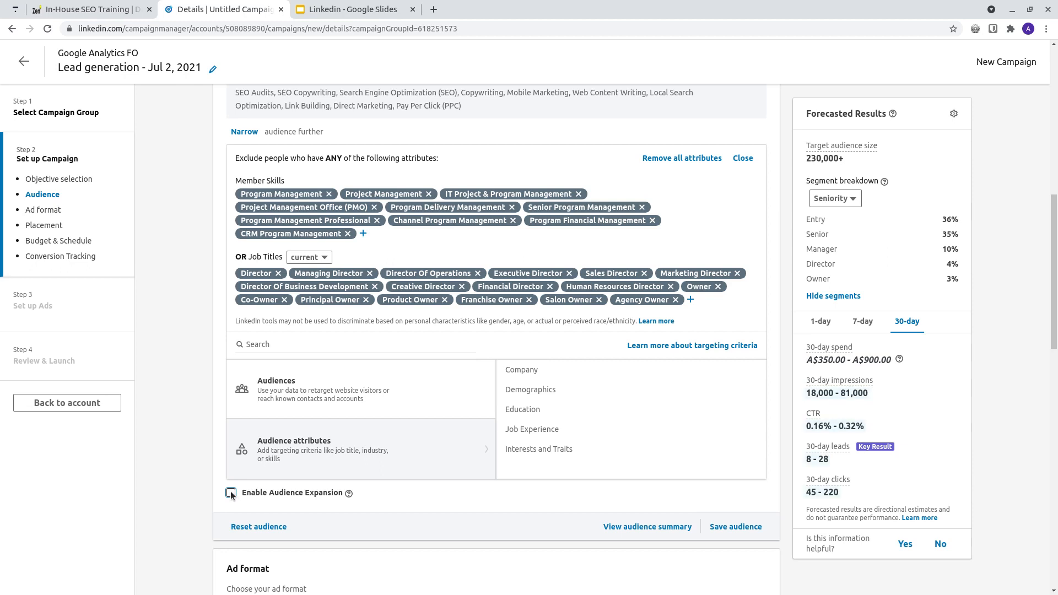
click(231, 492)
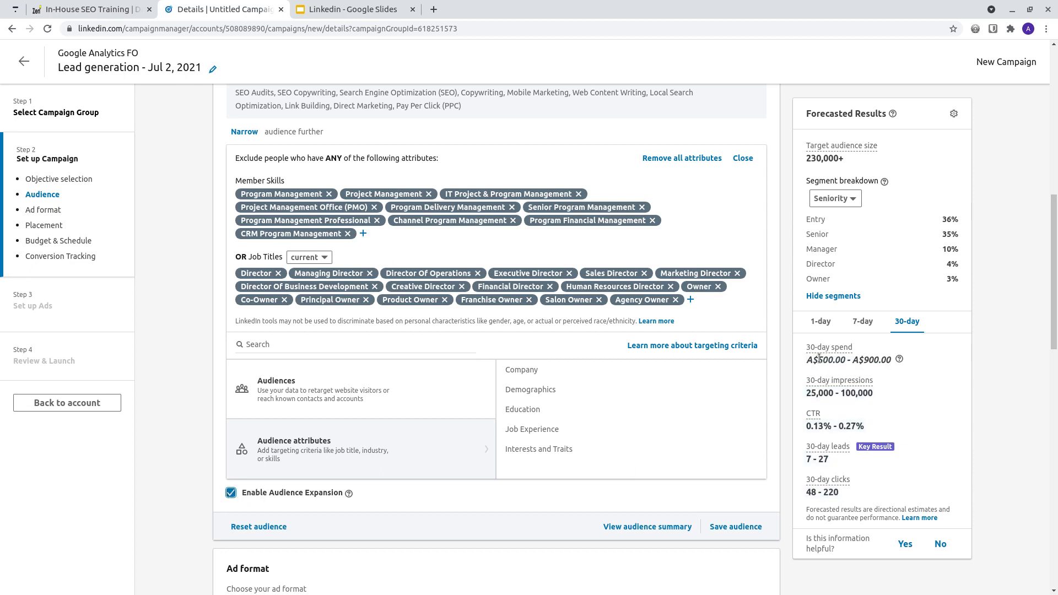
drag(818, 359, 836, 361)
click(232, 492)
Step: Review the audience's location, language, included attributes and exclusions, and examine the available segment breakdown categories in the forecast
scroll(633, 477, up, 1)
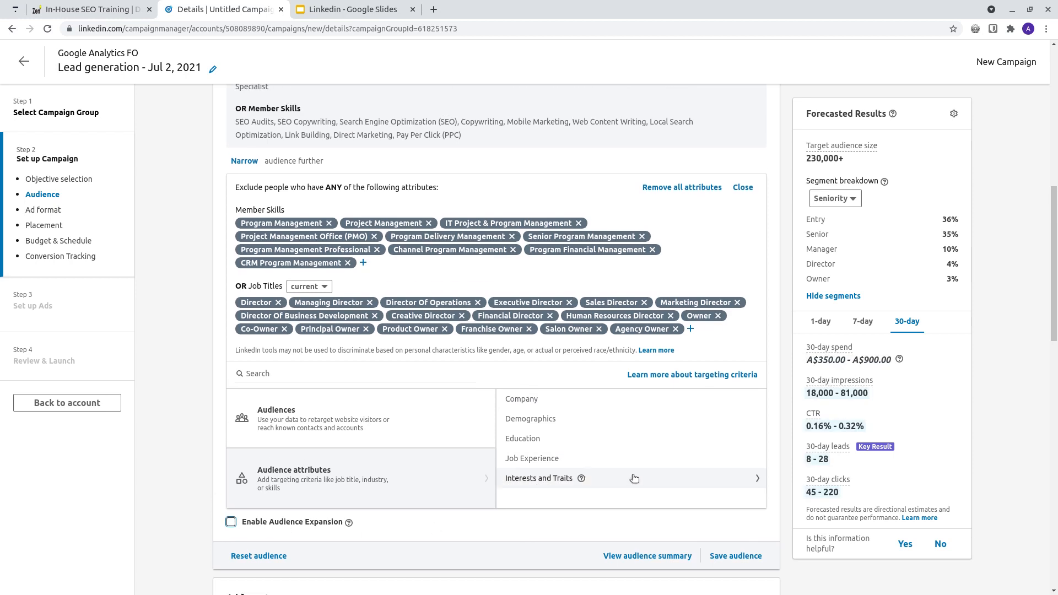
scroll(626, 478, up, 2)
scroll(624, 479, up, 3)
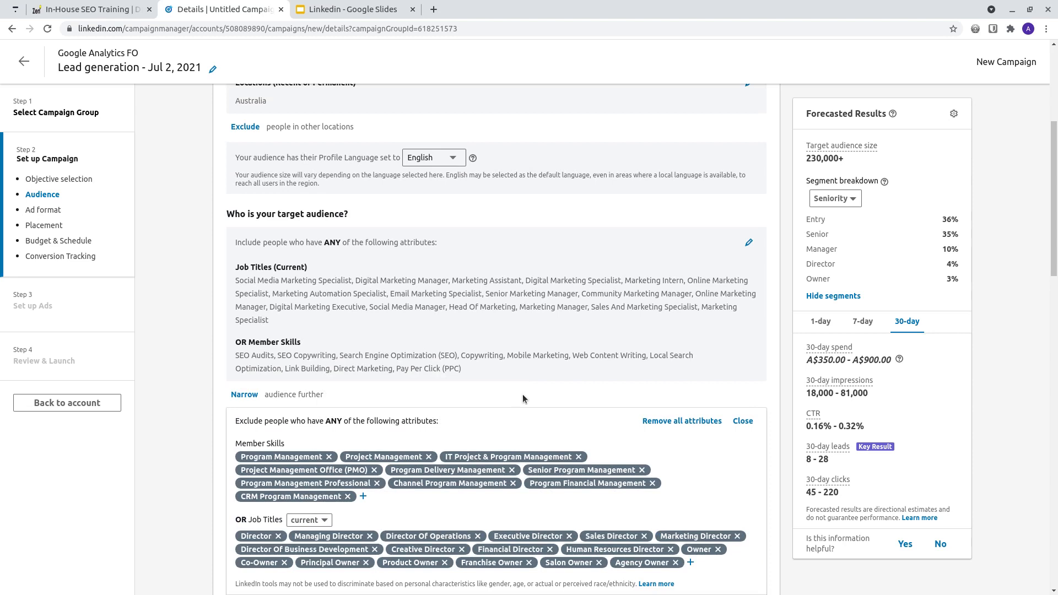
scroll(523, 395, up, 2)
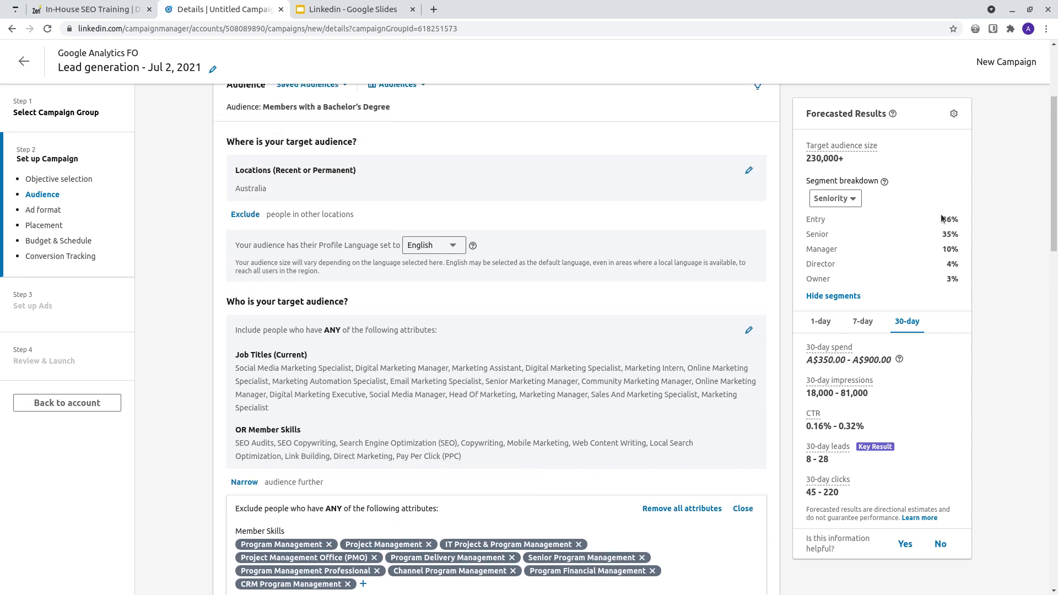
click(836, 199)
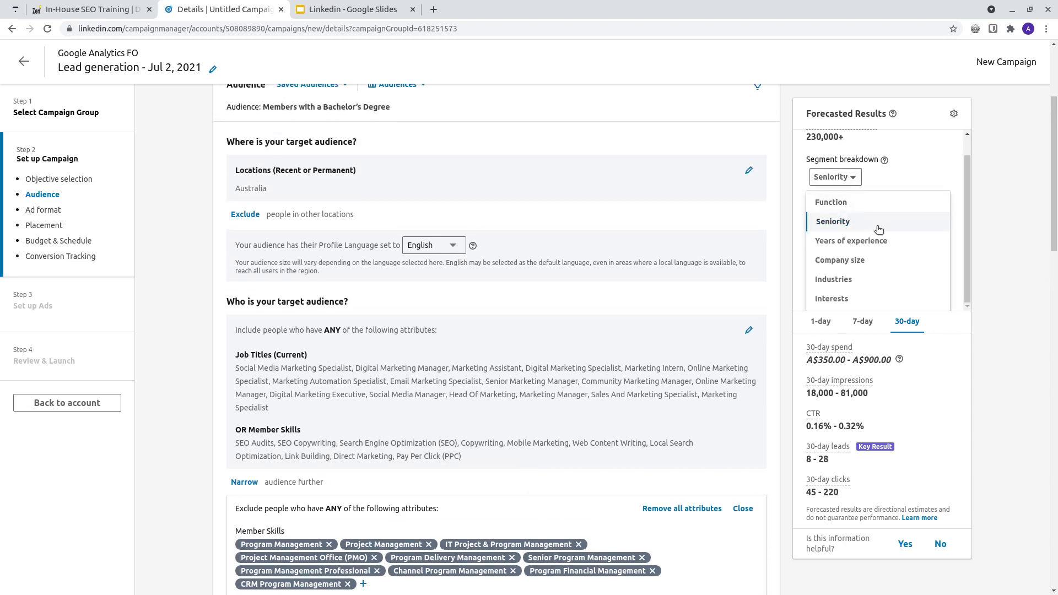
scroll(889, 243, down, 1)
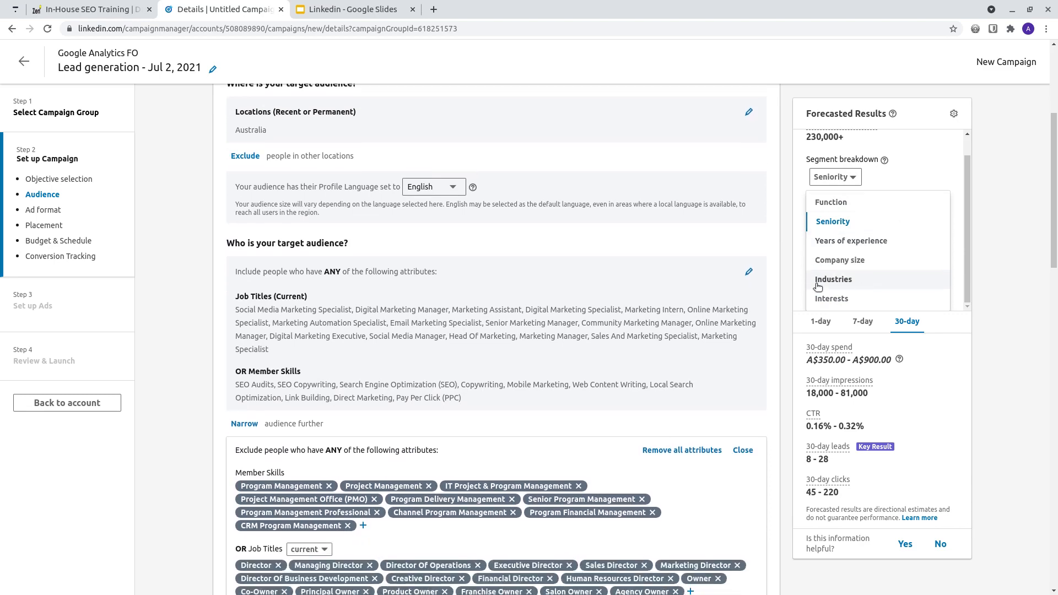
click(656, 236)
scroll(570, 200, up, 2)
scroll(550, 420, down, 8)
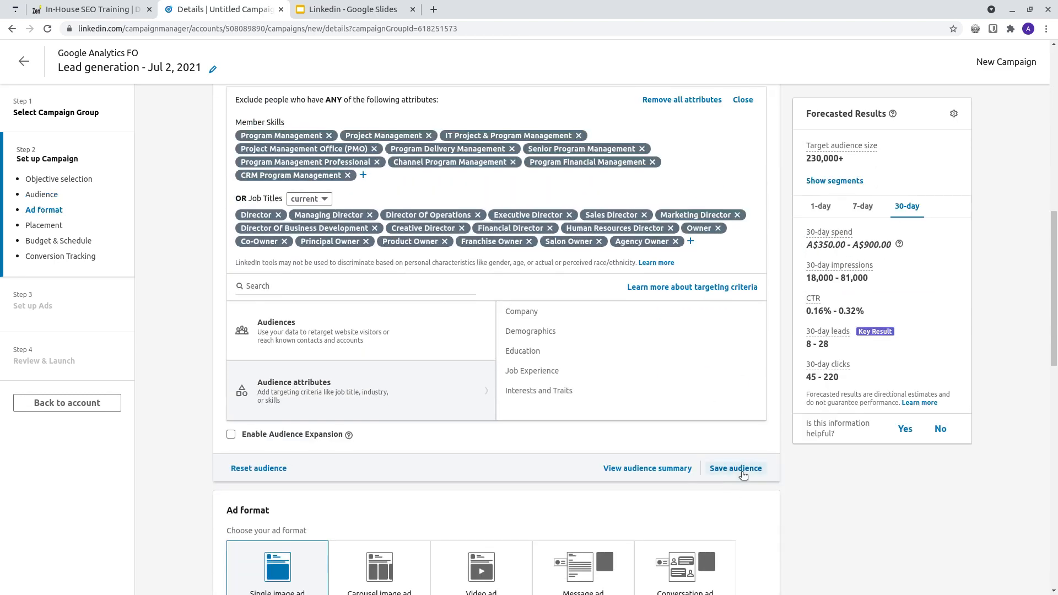
scroll(739, 472, up, 7)
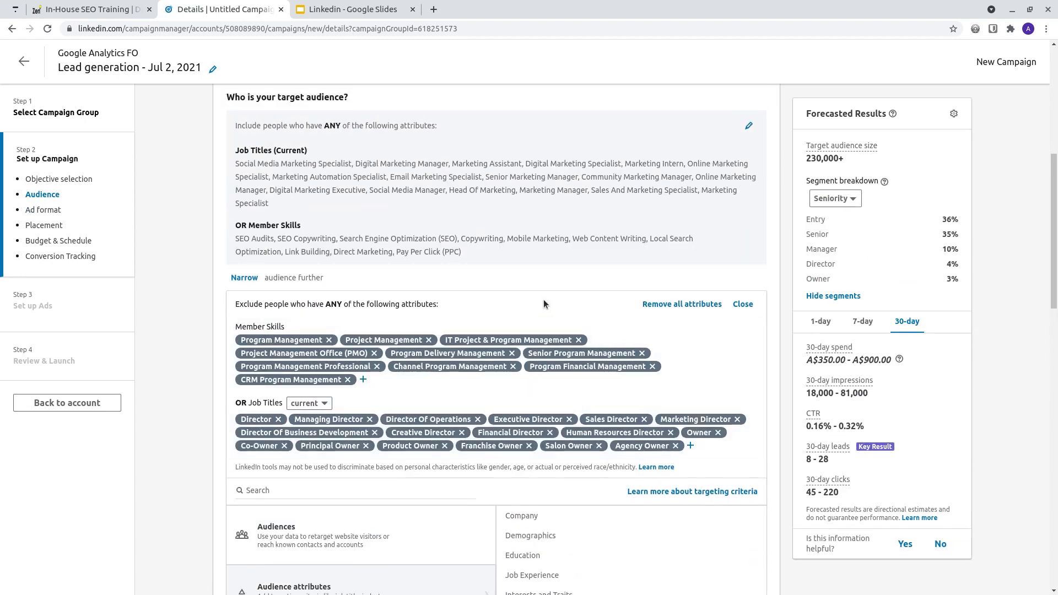